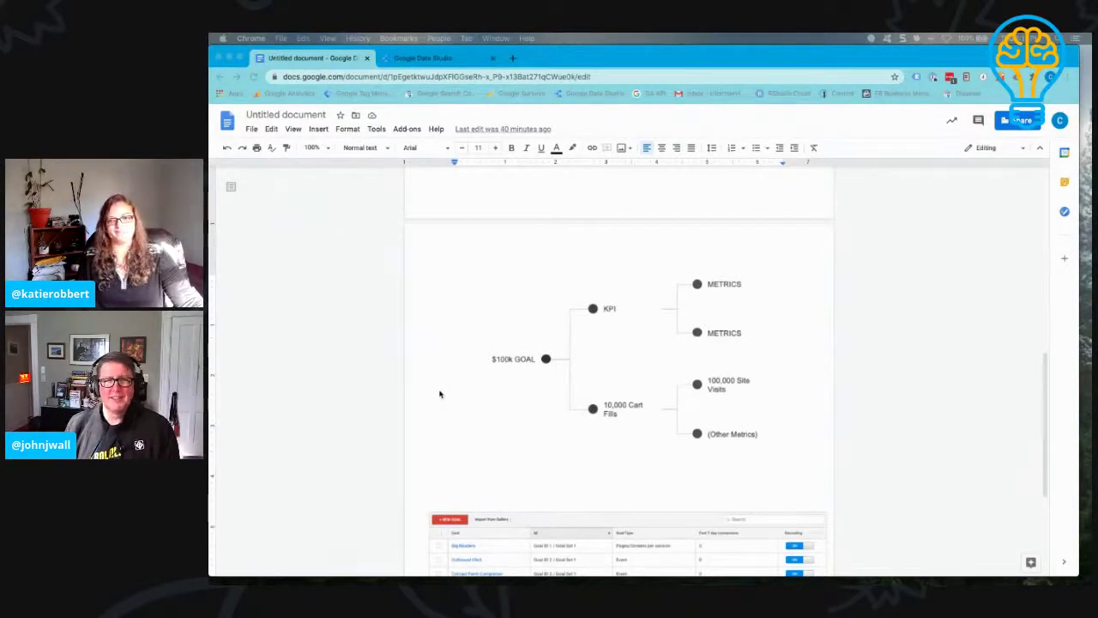
# Look over the goal diagram and goals table in the document, and switch to Google Data Studio.
pyautogui.scroll(-3, 477, 407)
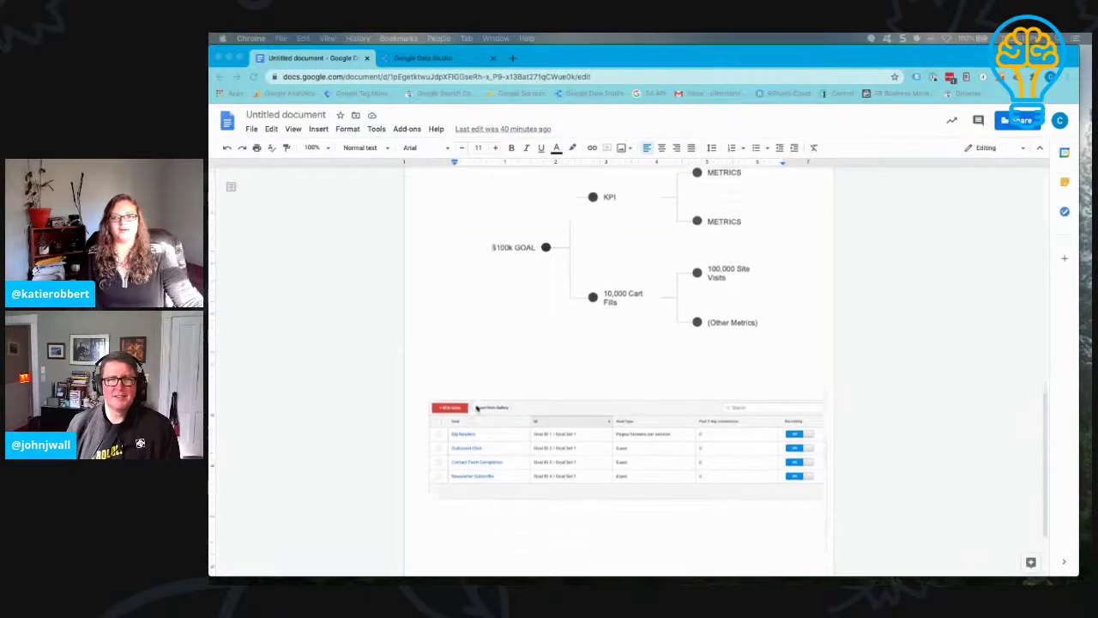
pyautogui.scroll(-2, 477, 408)
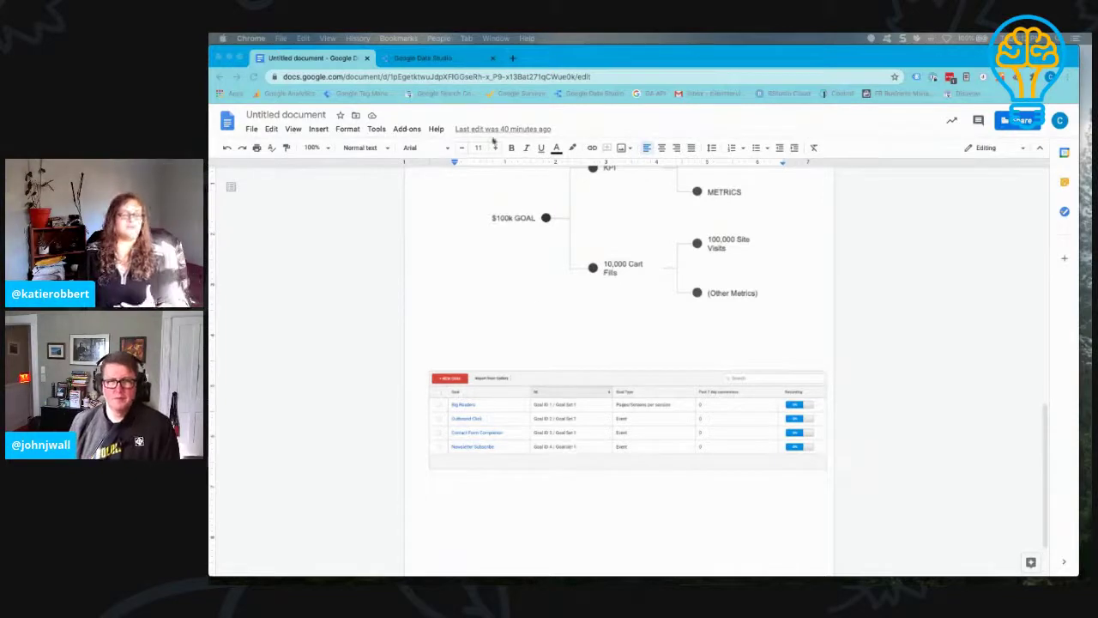
pyautogui.click(437, 58)
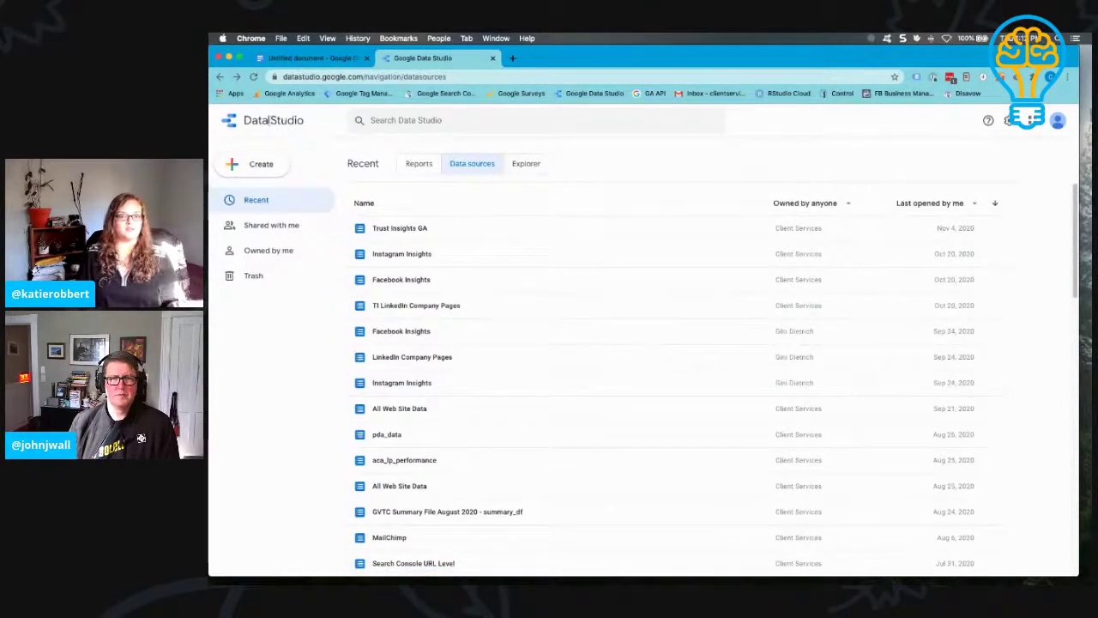
# View the report template gallery from the Data Studio home page and return to the overview.
pyautogui.click(234, 120)
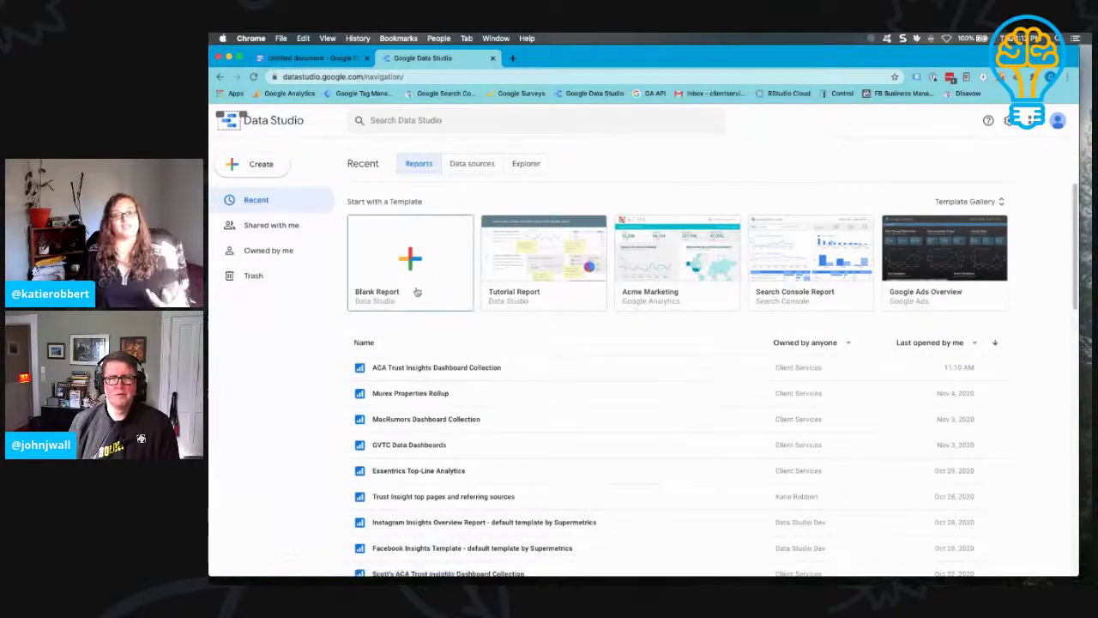
pyautogui.click(977, 201)
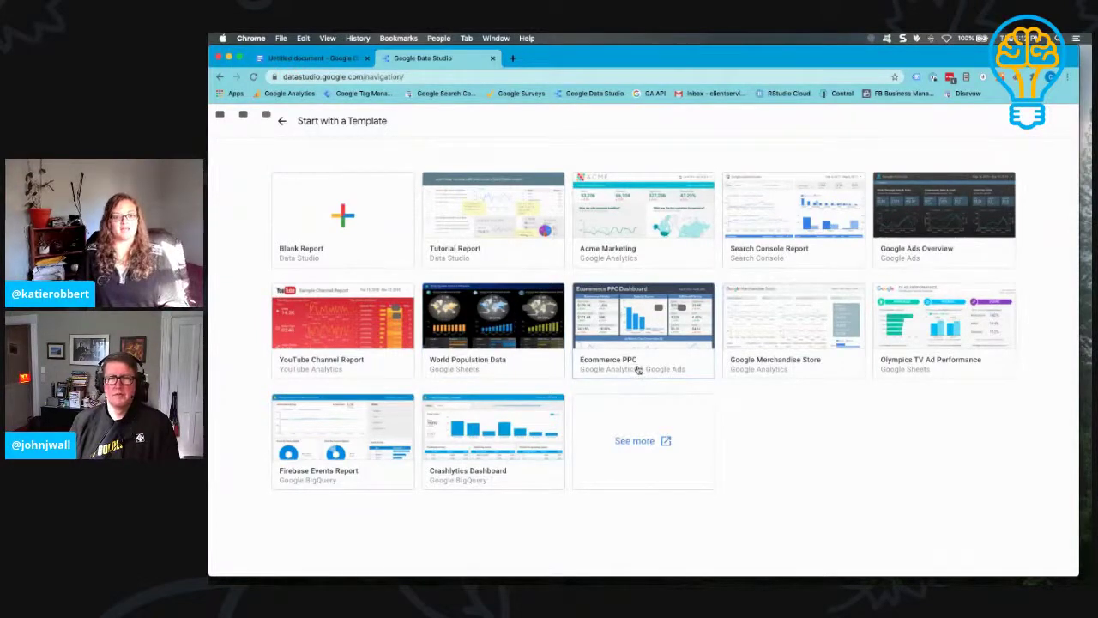
pyautogui.click(283, 120)
# Show the recent data sources and start creating a new data source.
pyautogui.click(467, 171)
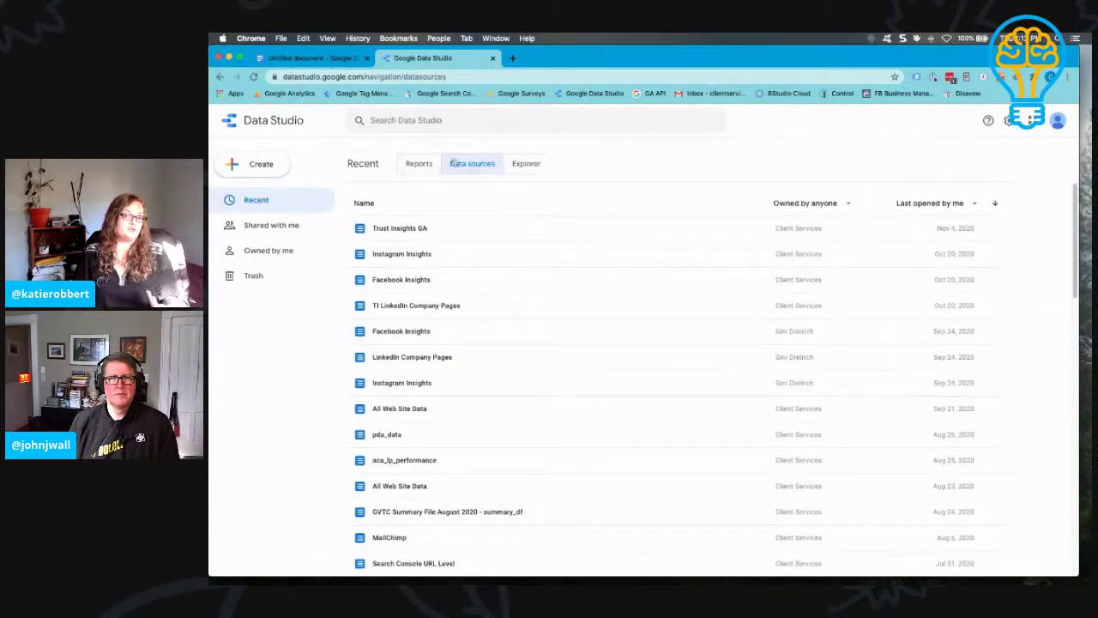
pyautogui.click(256, 163)
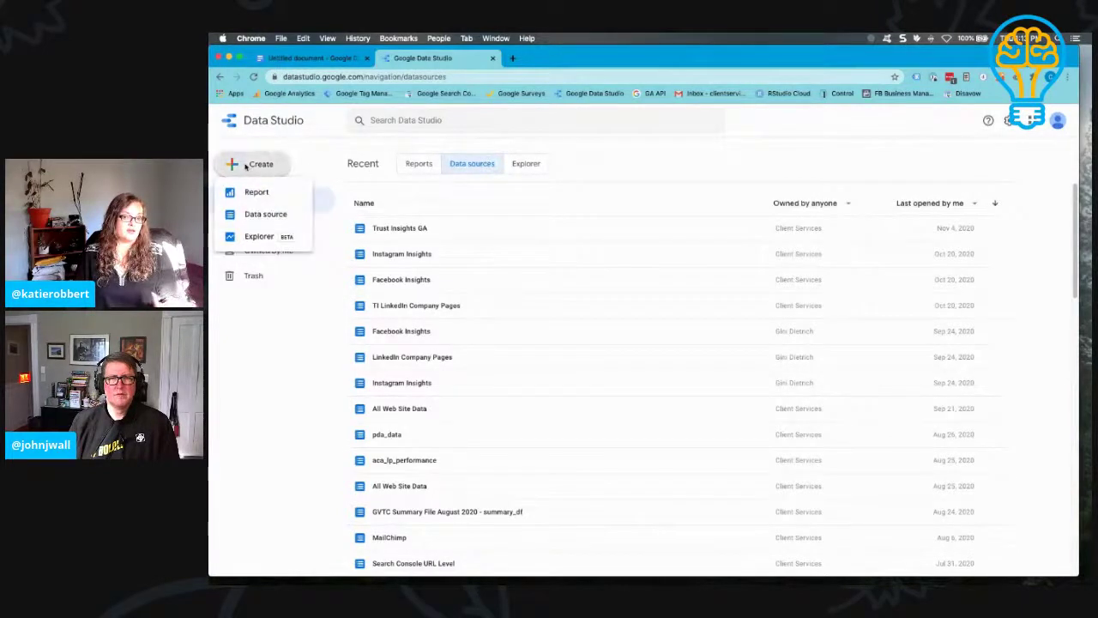
pyautogui.click(255, 215)
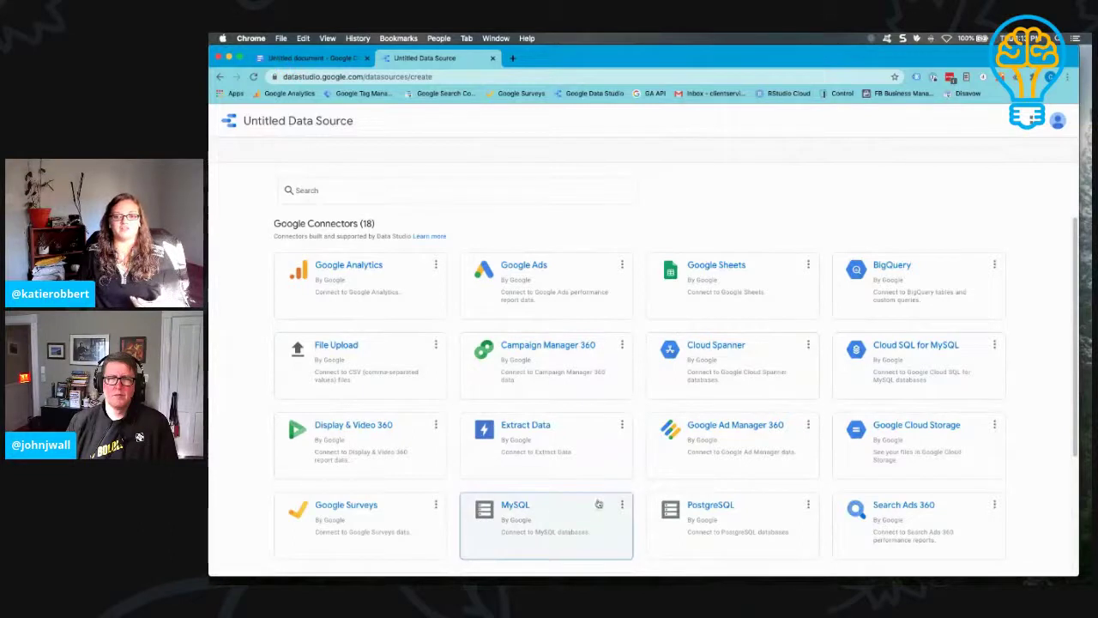
# Examine the available Google Connectors and Partner Connectors for the new data source.
pyautogui.scroll(-1, 657, 507)
pyautogui.scroll(-1, 649, 520)
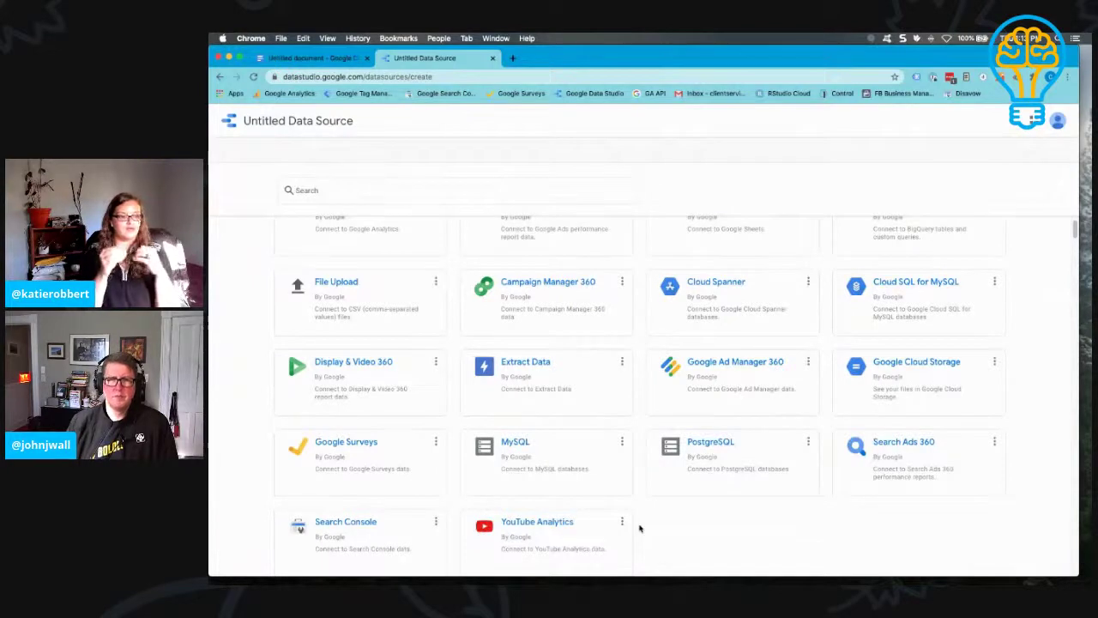
pyautogui.scroll(-5, 640, 528)
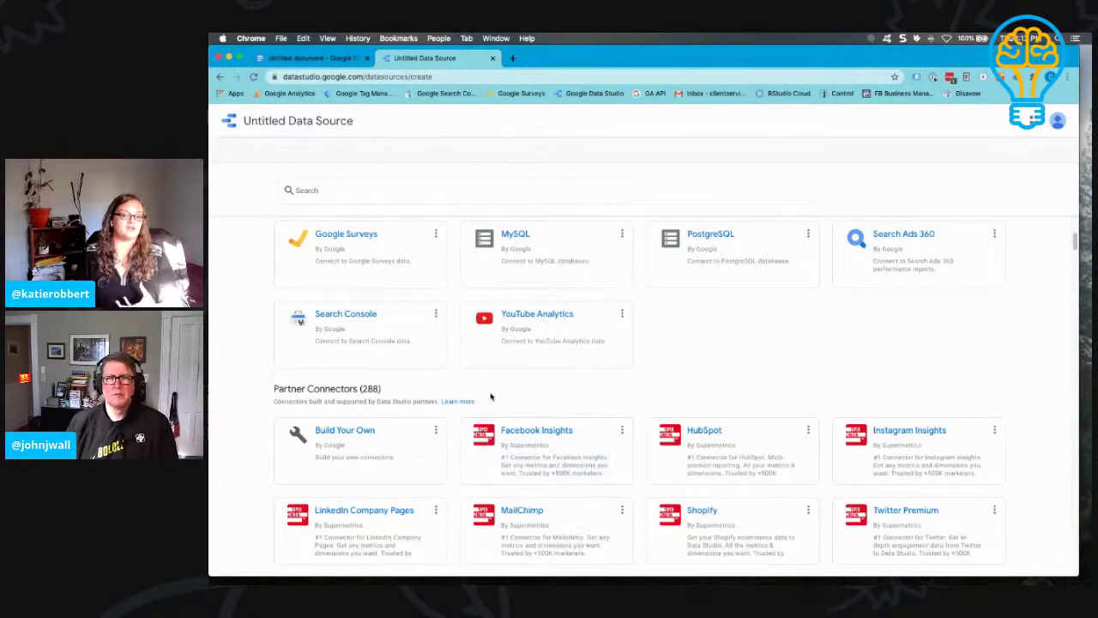
pyautogui.scroll(-1, 491, 397)
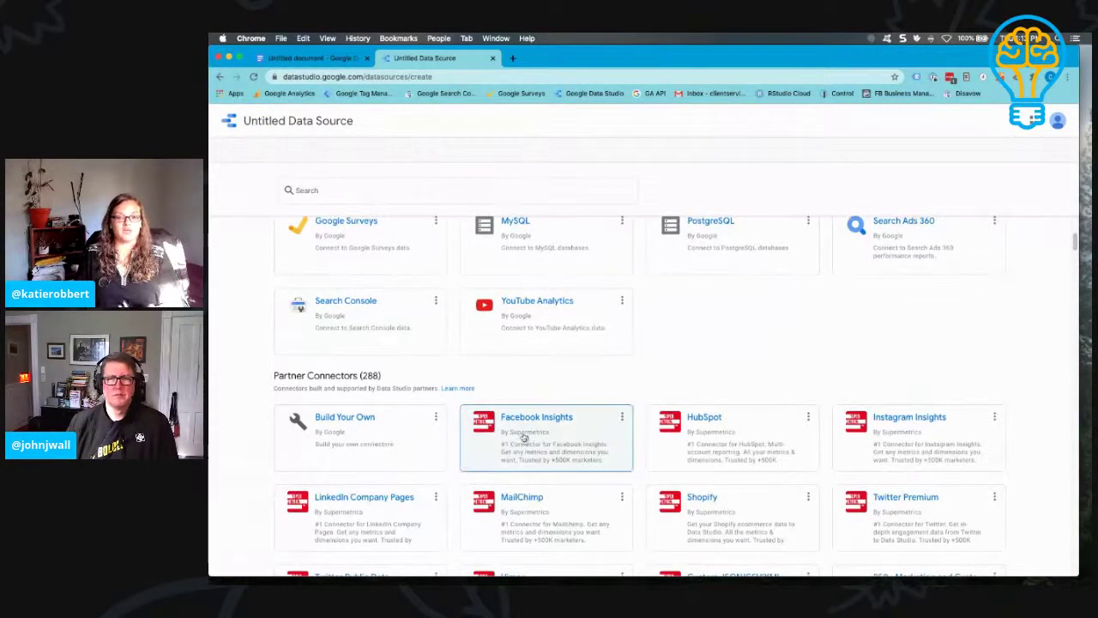
pyautogui.scroll(-4, 525, 438)
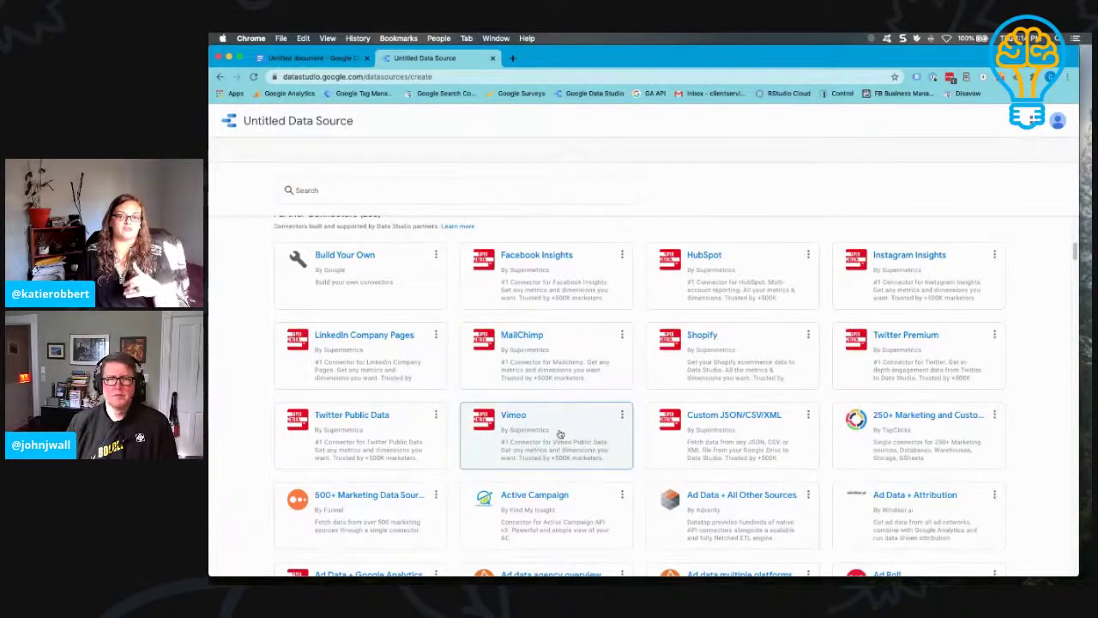
pyautogui.scroll(-3, 578, 445)
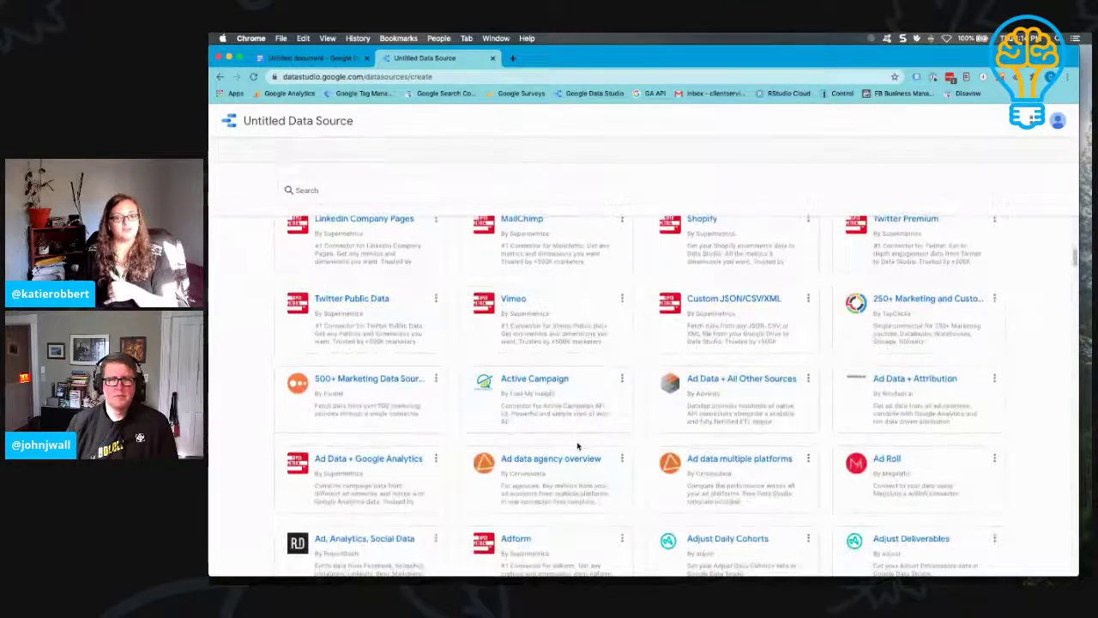
pyautogui.scroll(-2, 593, 455)
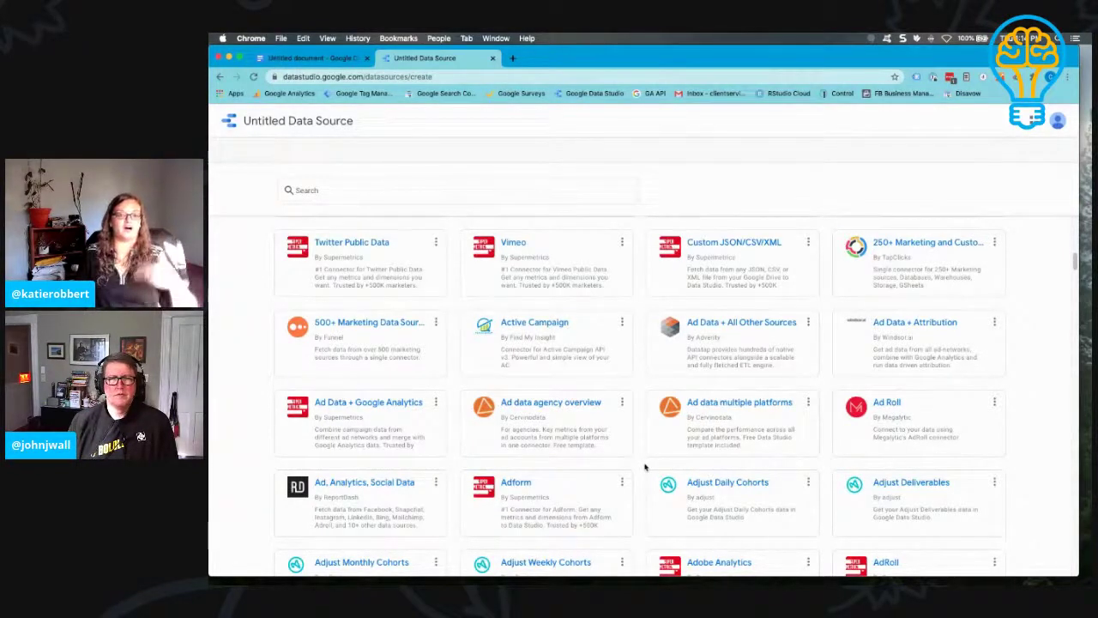
pyautogui.scroll(-1, 638, 468)
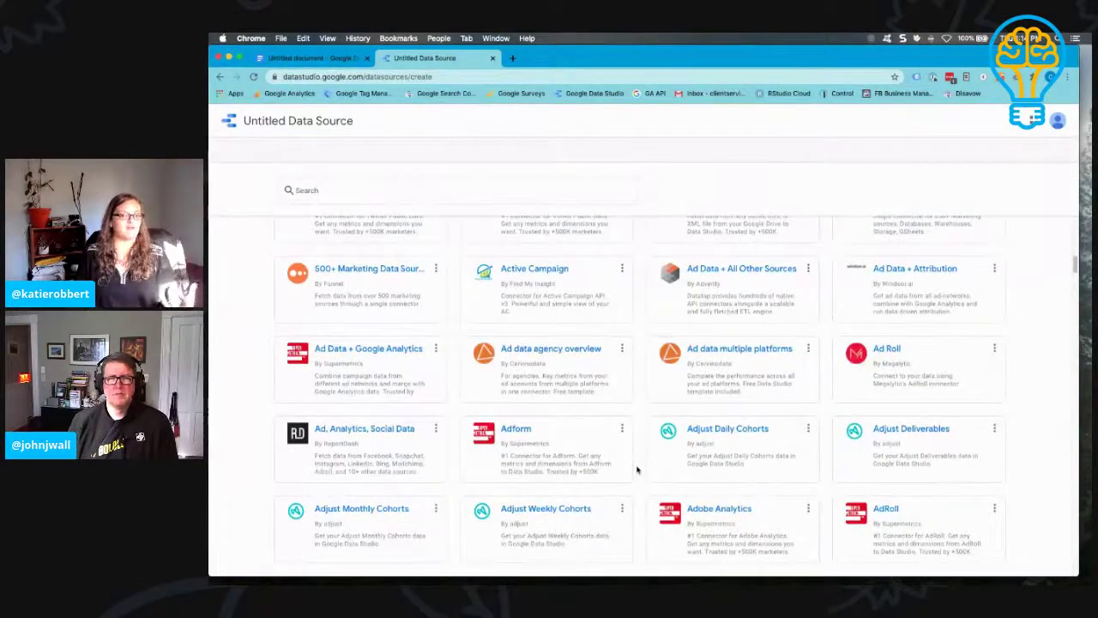
pyautogui.scroll(2, 637, 470)
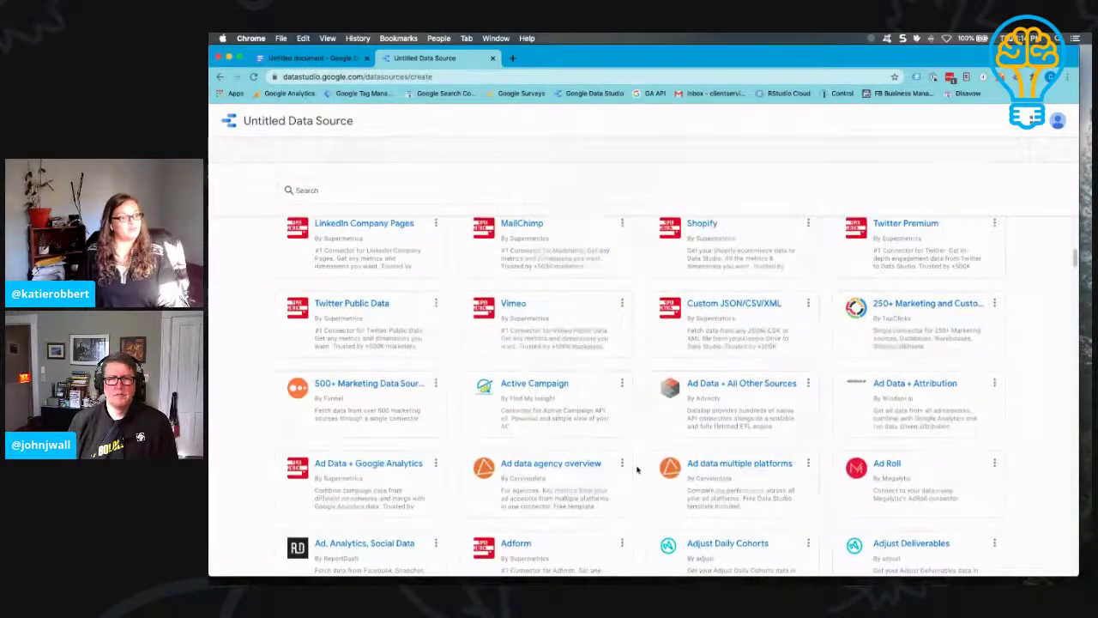
pyautogui.scroll(4, 637, 469)
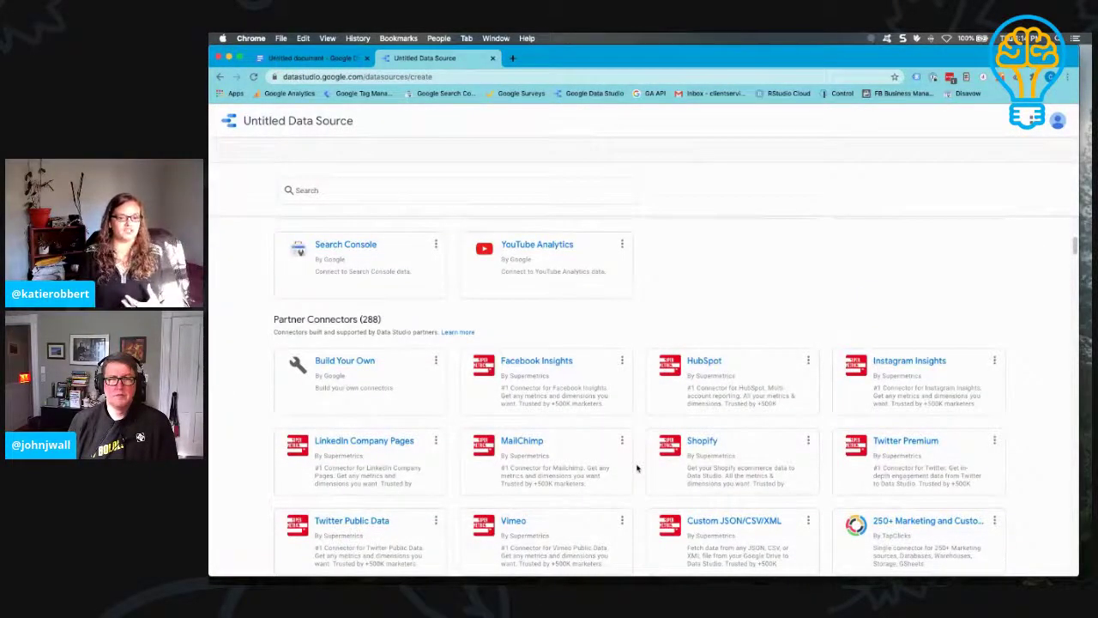
pyautogui.scroll(1, 638, 469)
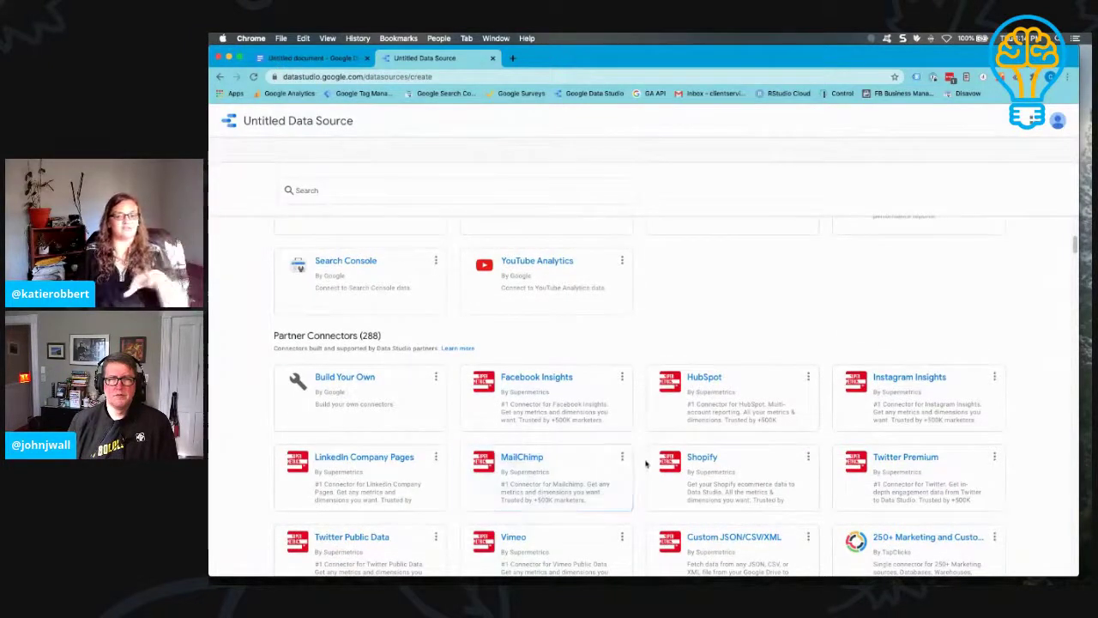
pyautogui.scroll(1, 612, 387)
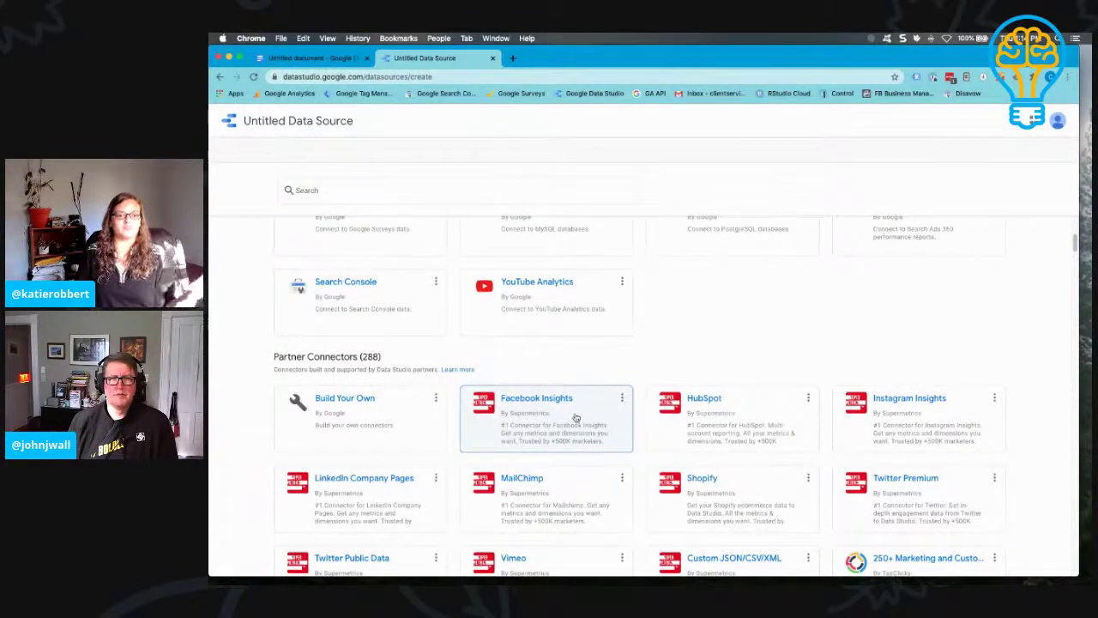
pyautogui.scroll(5, 577, 417)
pyautogui.scroll(7, 398, 333)
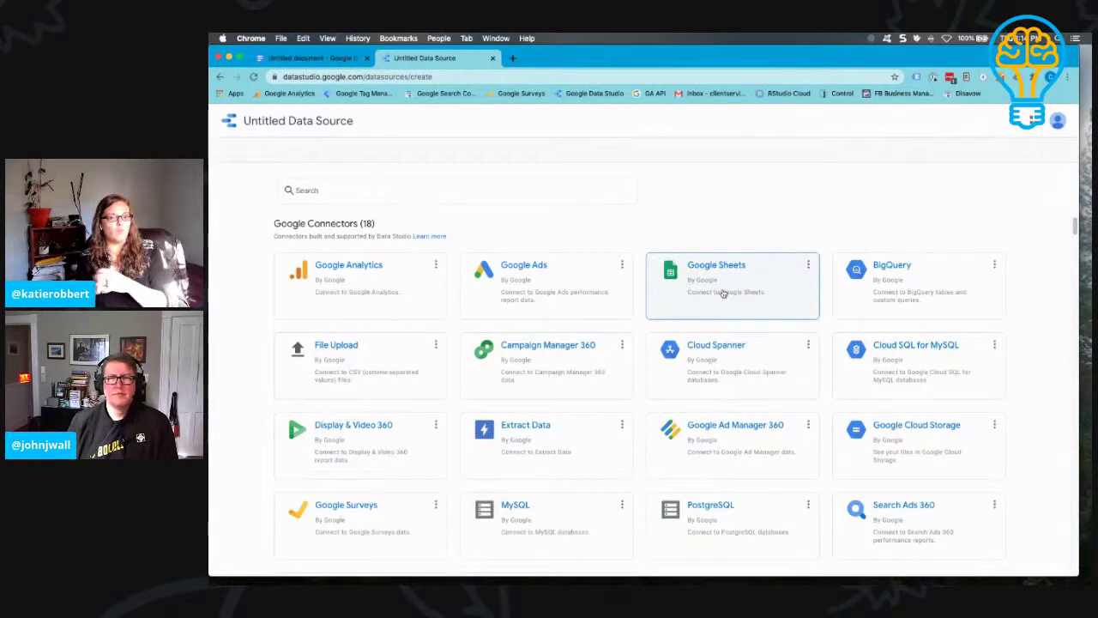
# Choose the Google Analytics connector and select the owner's personal account, its Universal Analytics property and the All Web Site Data view.
pyautogui.click(353, 272)
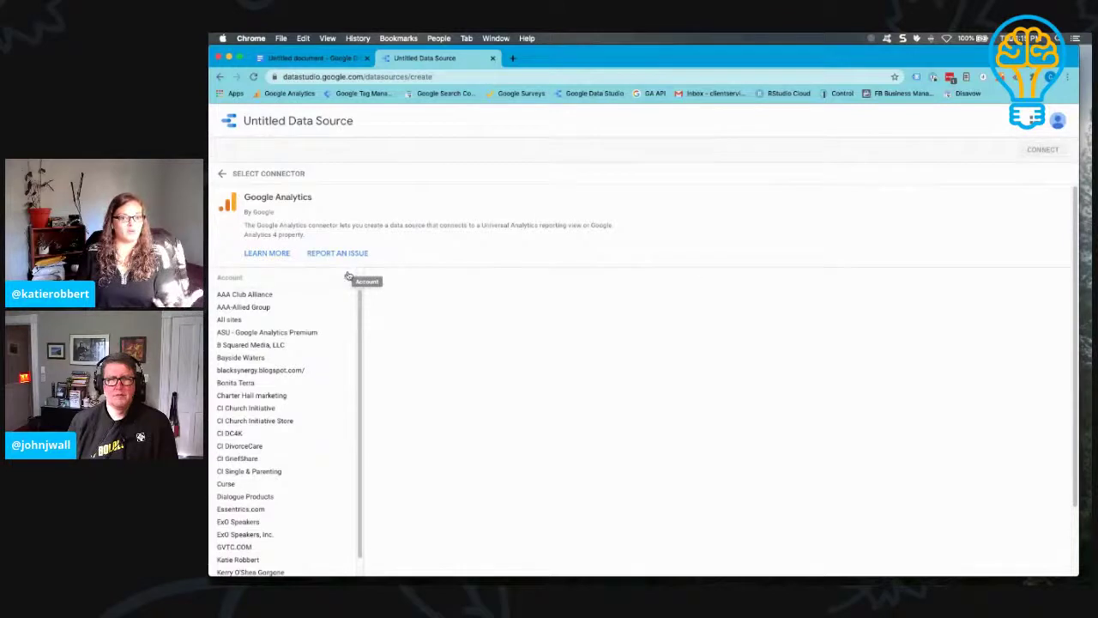
pyautogui.scroll(-3, 317, 370)
pyautogui.click(245, 423)
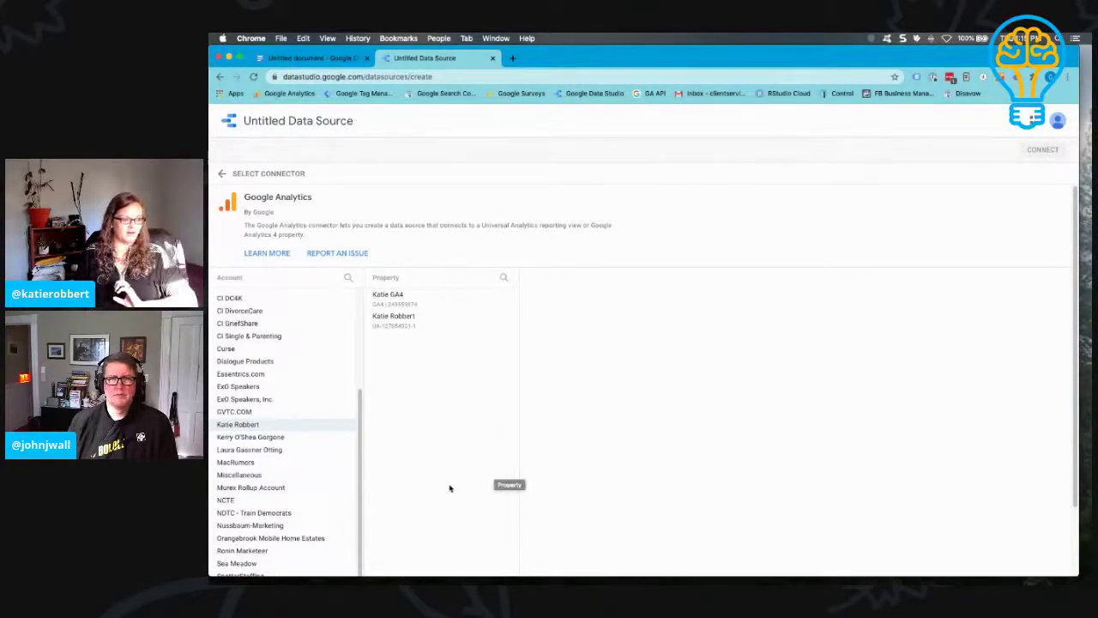
pyautogui.click(389, 326)
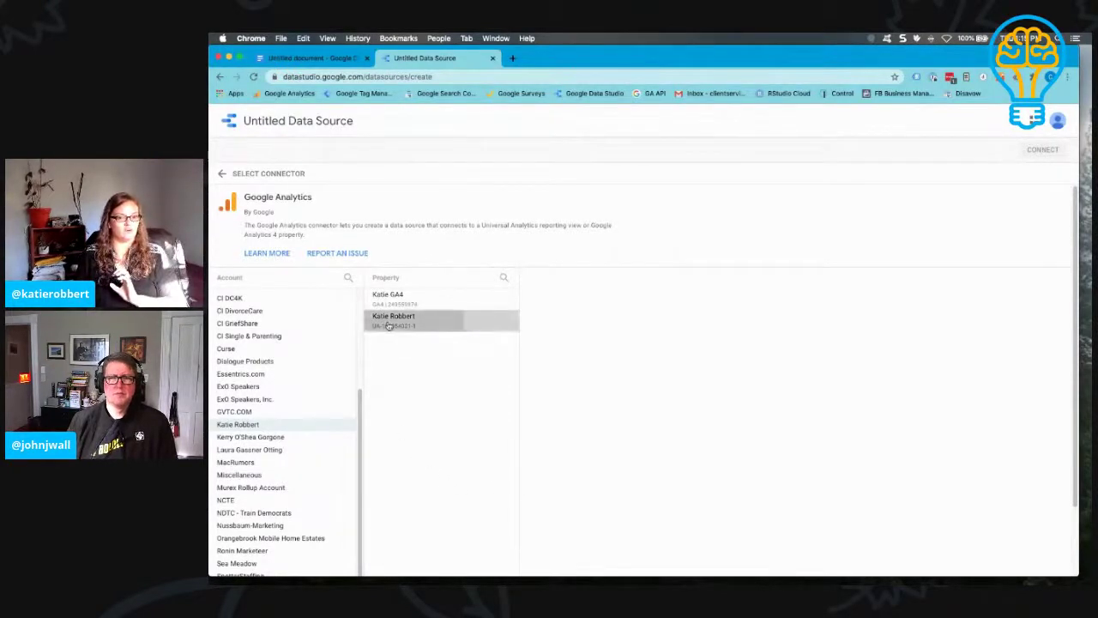
pyautogui.click(547, 305)
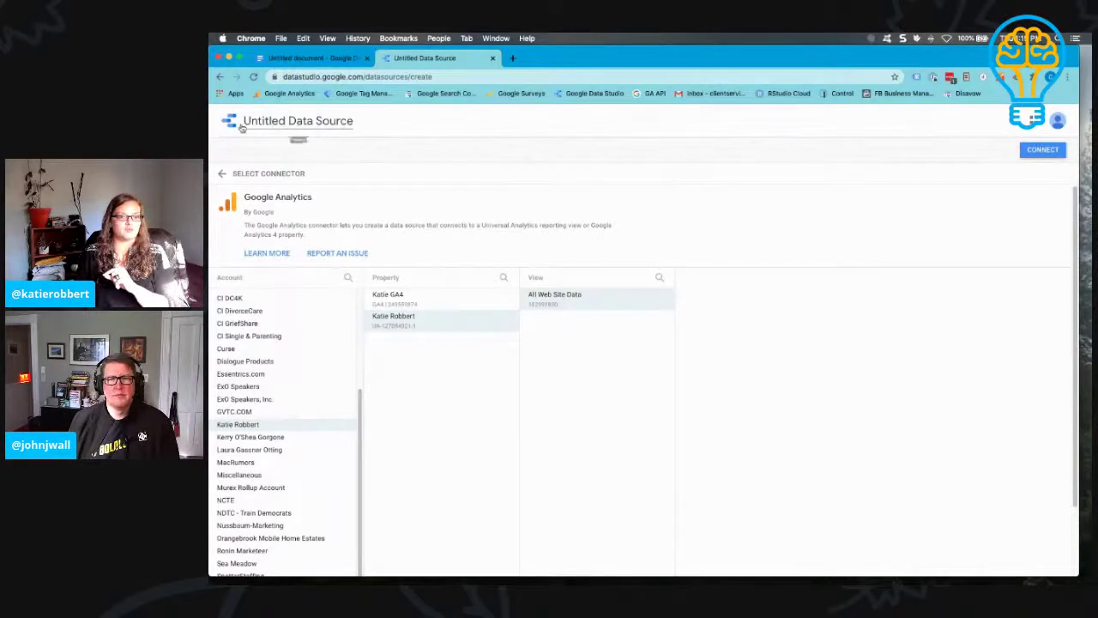
# Rename the untitled data source with the account owner's full name followed by GA, and connect it.
pyautogui.moveTo(244, 121); pyautogui.dragTo(364, 121)
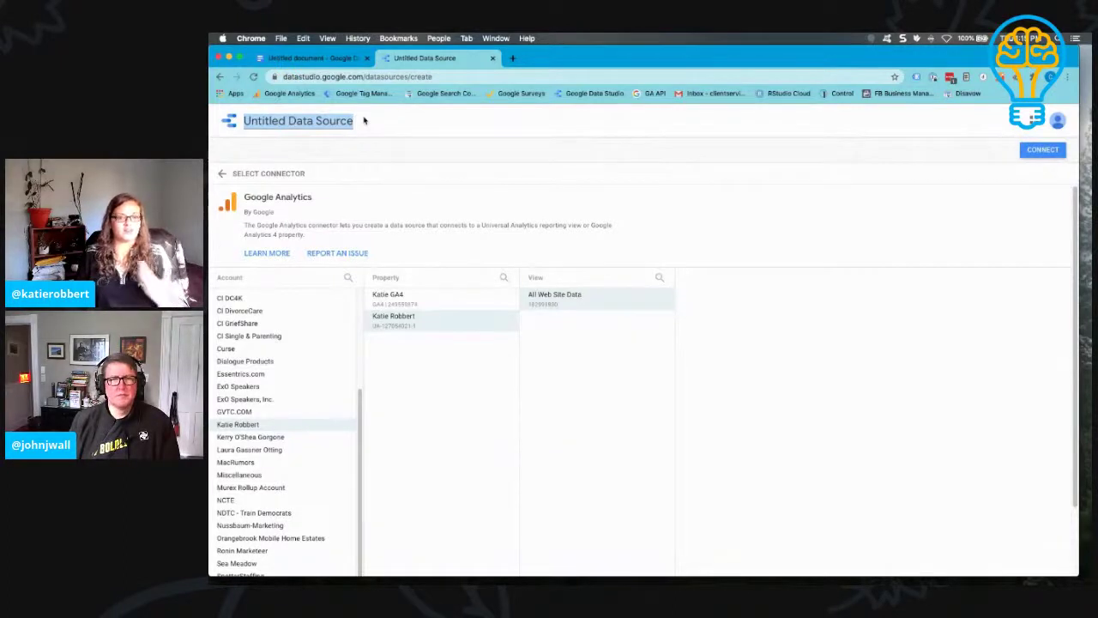
pyautogui.write('Katie Robbert GA')
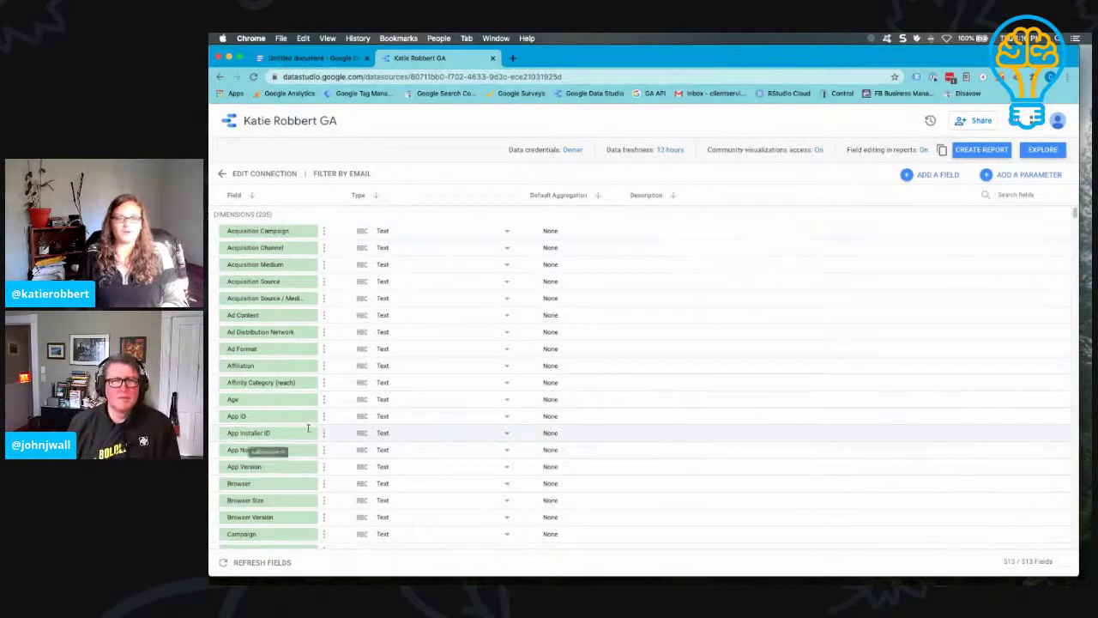
# Look through the data source's dimension fields and create a new report from it.
pyautogui.scroll(-3, 275, 439)
pyautogui.scroll(-15, 268, 441)
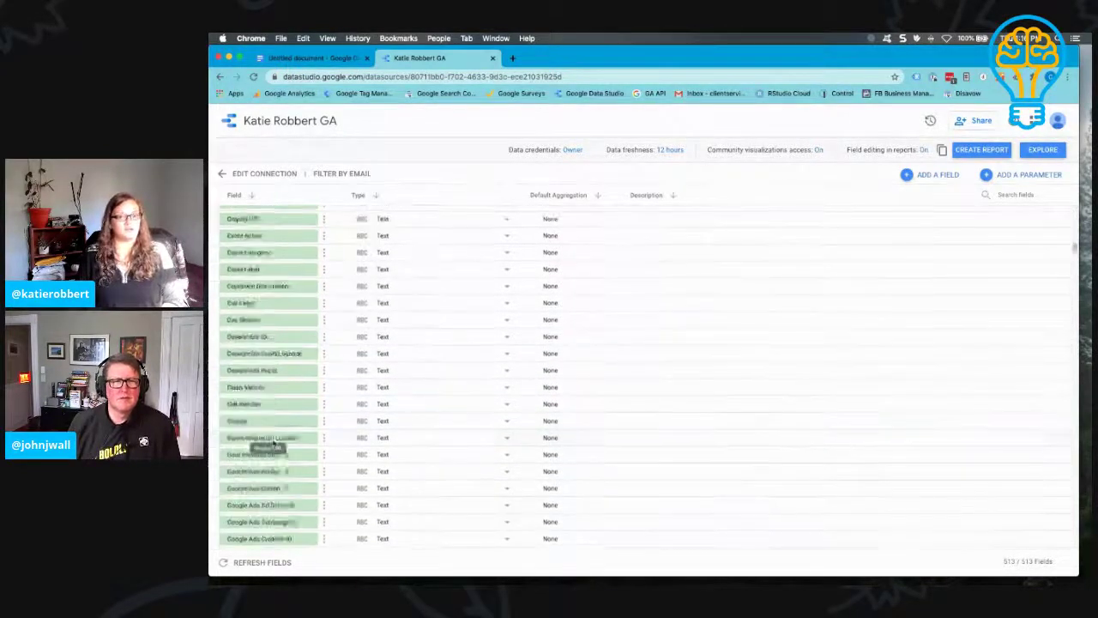
pyautogui.scroll(-10, 367, 384)
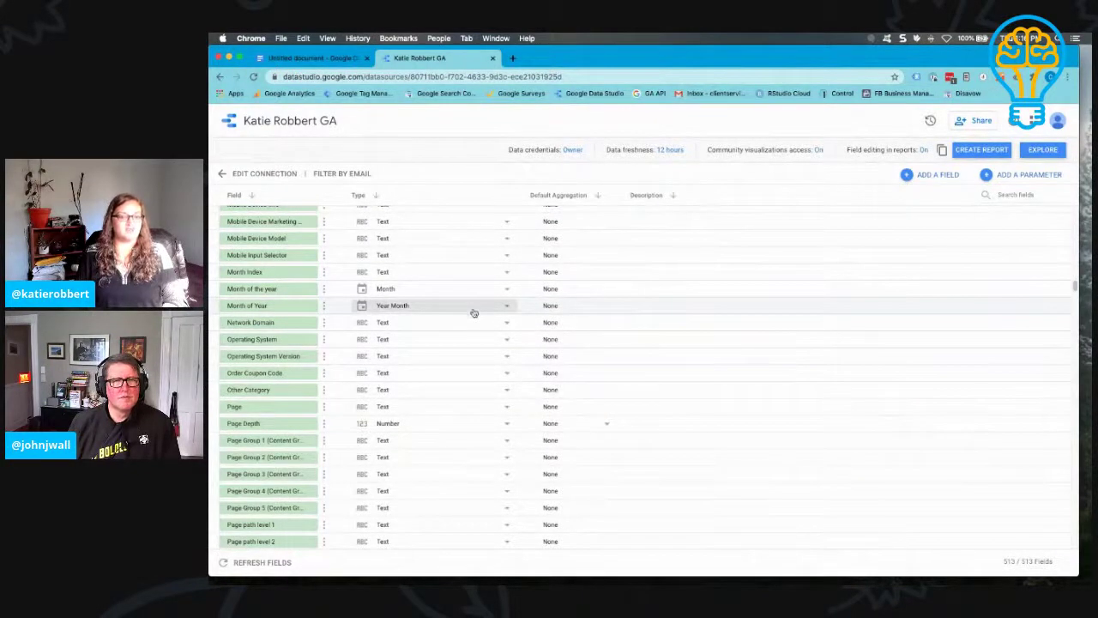
pyautogui.scroll(10, 473, 313)
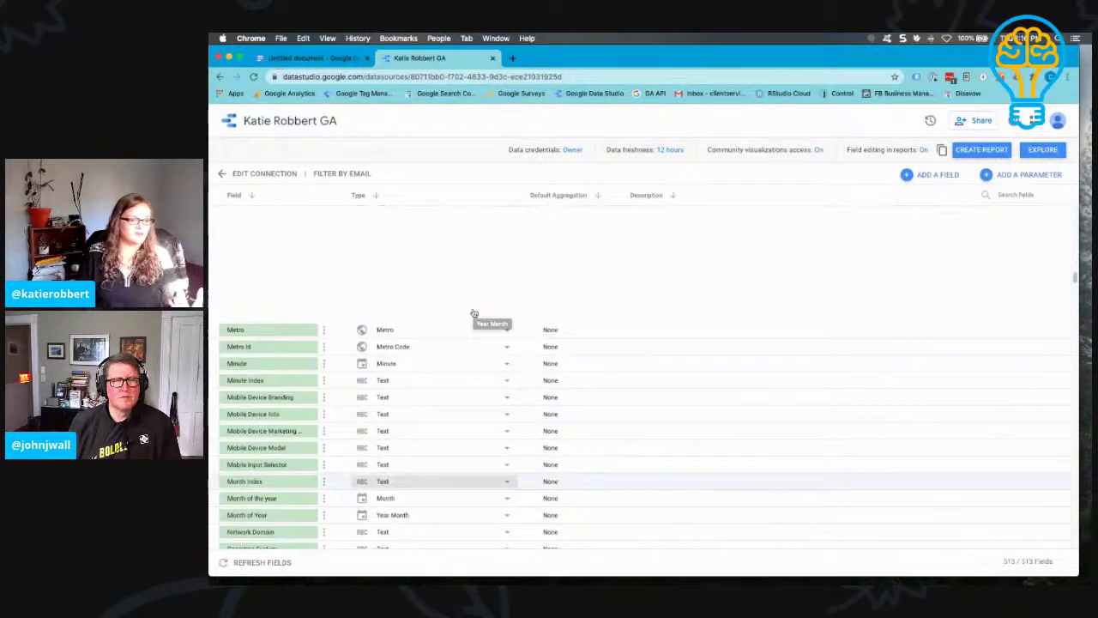
pyautogui.click(986, 150)
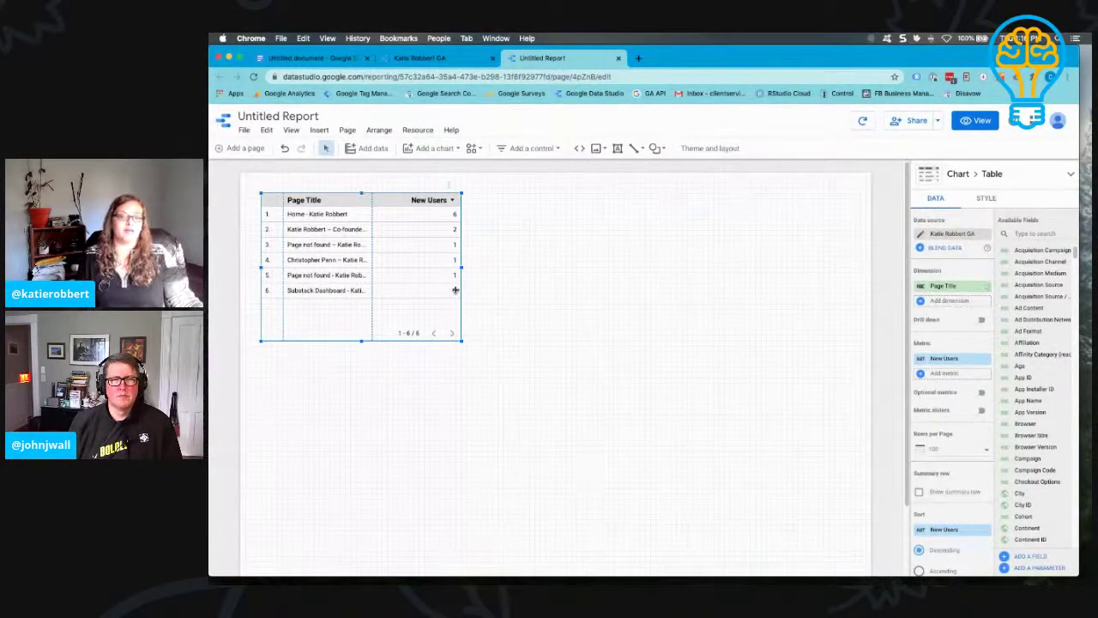
# Widen the Page Title table, shorten it to fit its rows, and move it lower on the report page.
pyautogui.moveTo(462, 269); pyautogui.dragTo(593, 267)
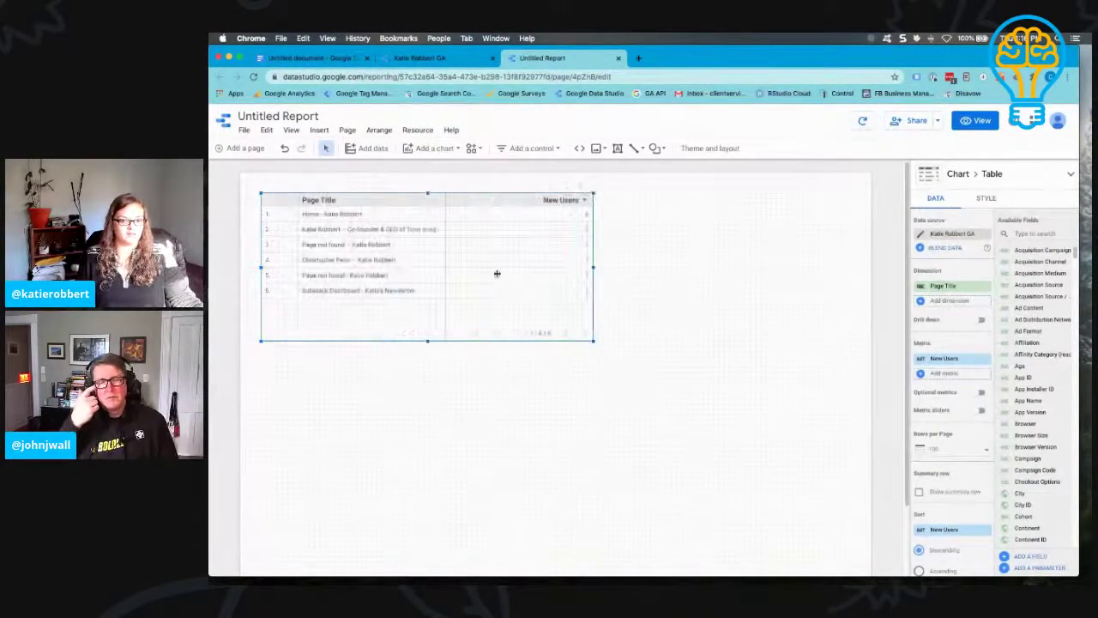
pyautogui.moveTo(428, 342); pyautogui.dragTo(429, 314)
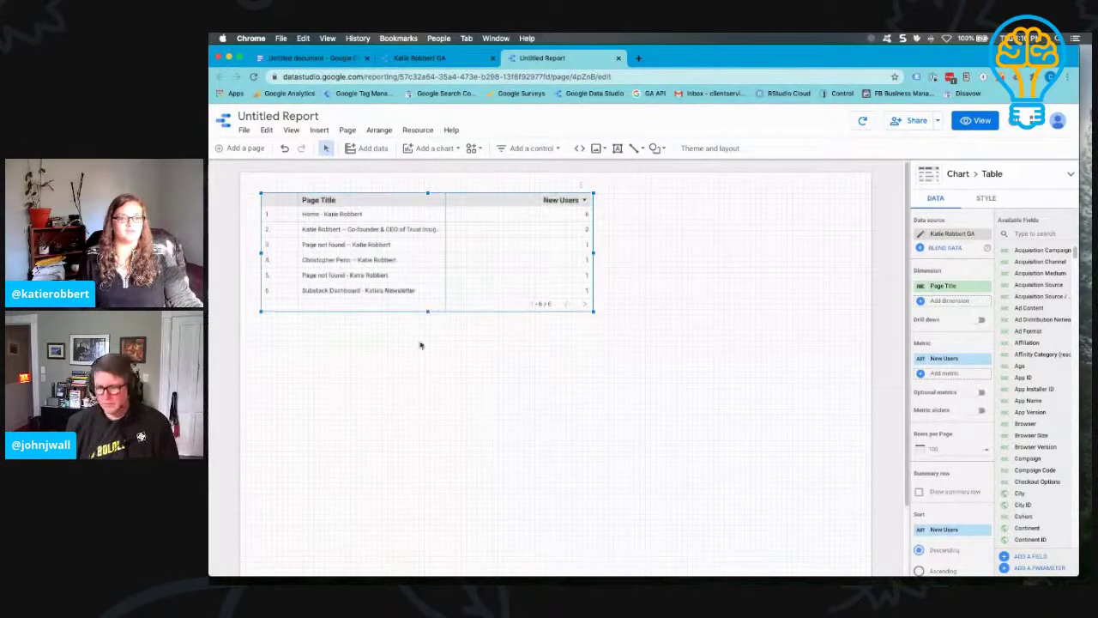
pyautogui.click(454, 378)
pyautogui.moveTo(433, 203); pyautogui.dragTo(430, 303)
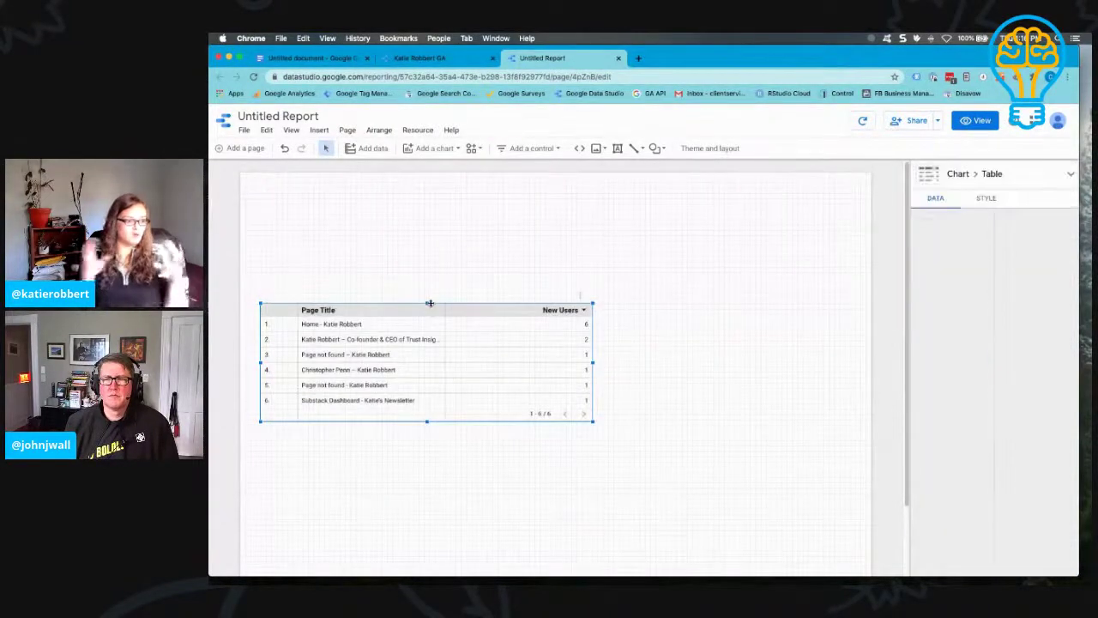
pyautogui.click(479, 226)
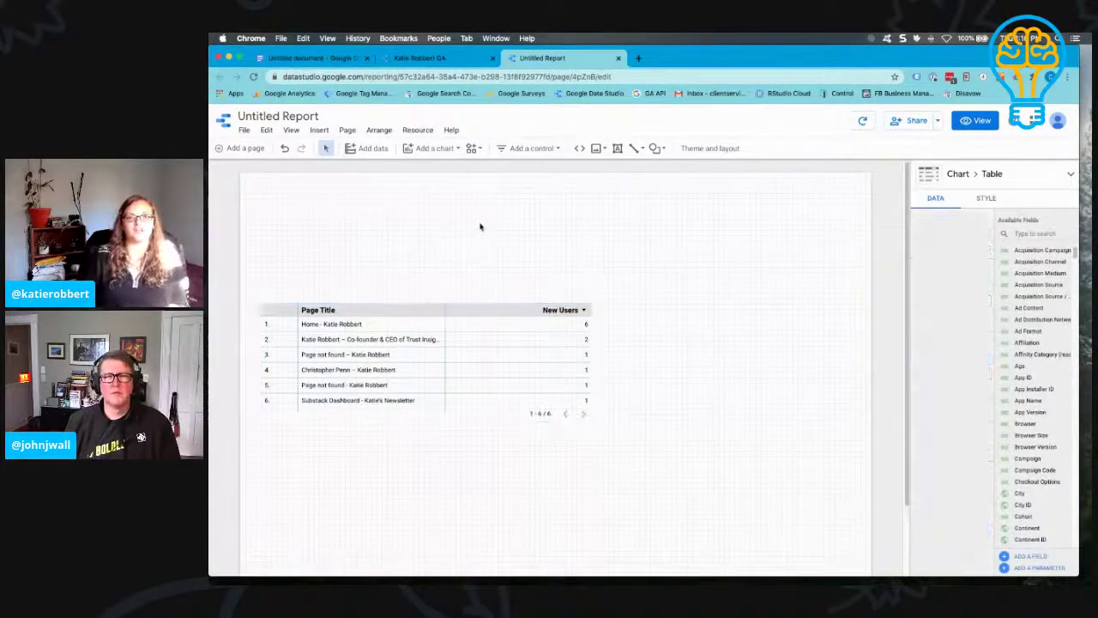
# Add a New Users scorecard to the report page above the Page Title table.
pyautogui.click(455, 149)
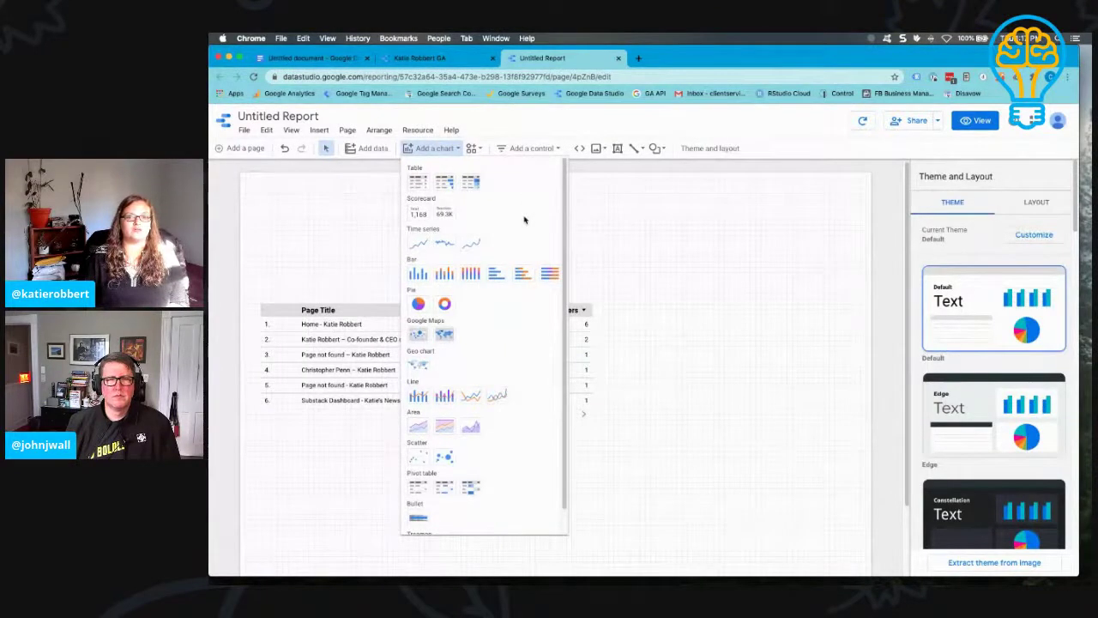
pyautogui.click(419, 215)
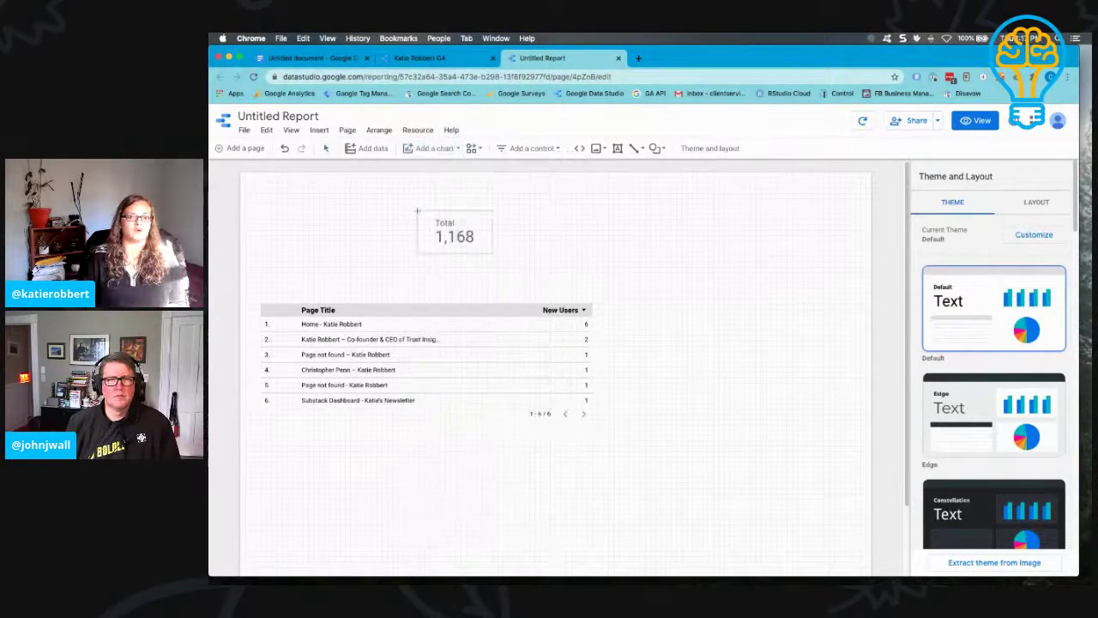
pyautogui.click(270, 204)
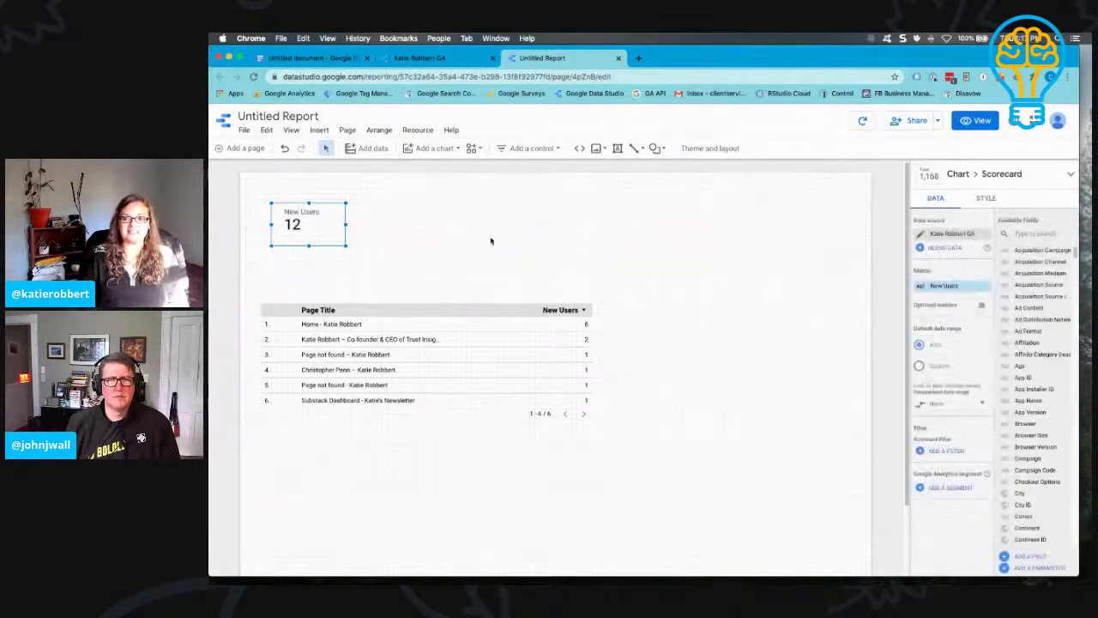
# Search the scorecard's available fields for goal metrics and narrow the search to goal 3.
pyautogui.click(1043, 232)
pyautogui.write('goal')
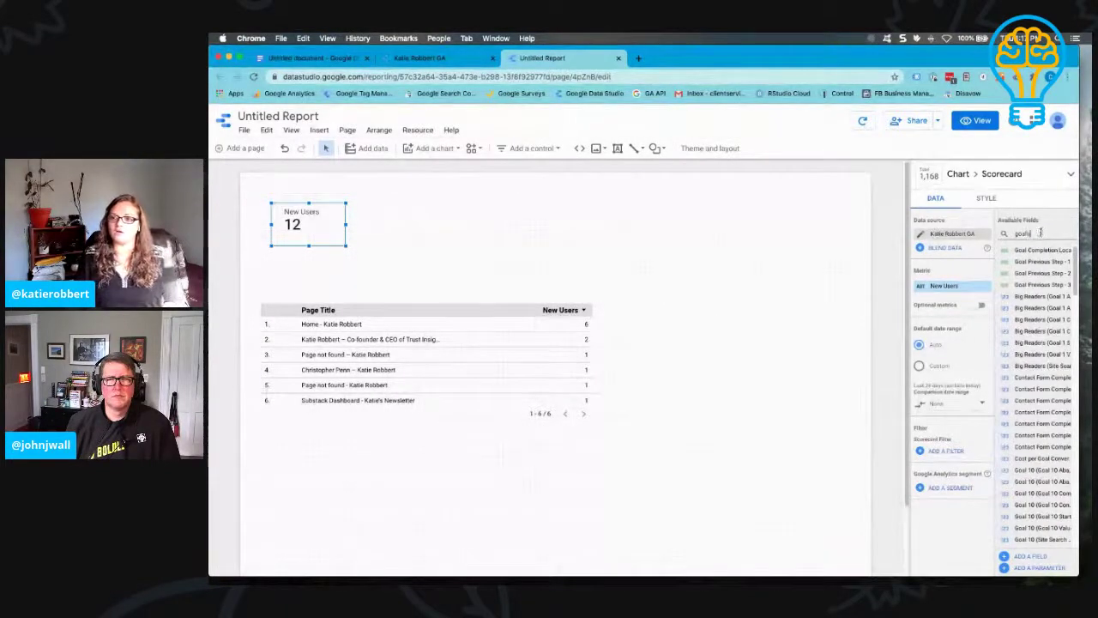
pyautogui.write('s')
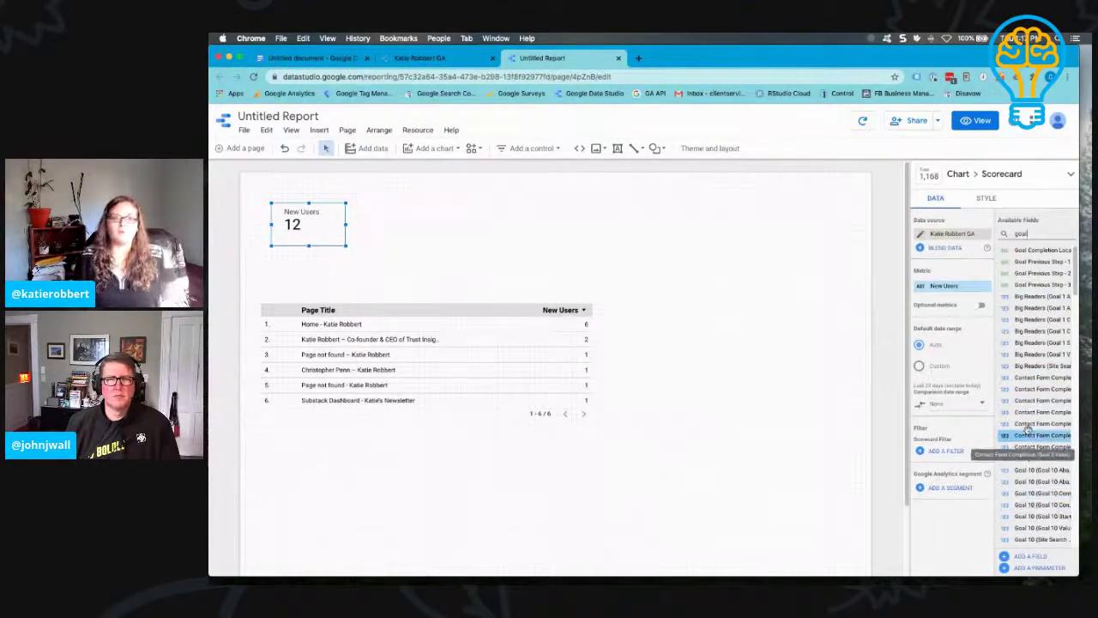
pyautogui.scroll(-5, 1028, 429)
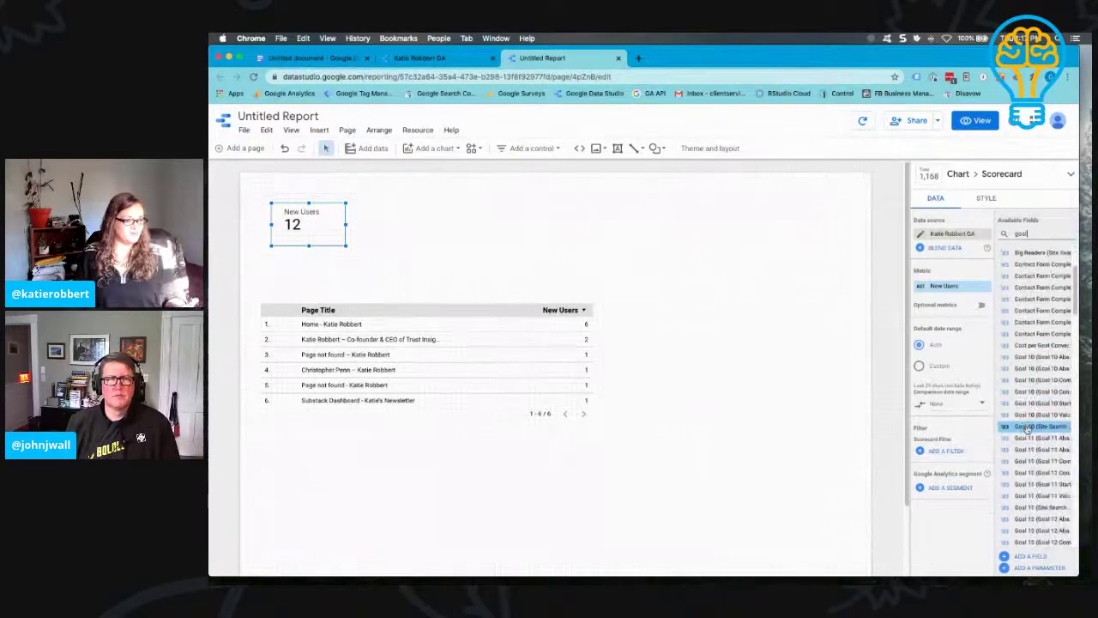
pyautogui.scroll(-10, 1028, 429)
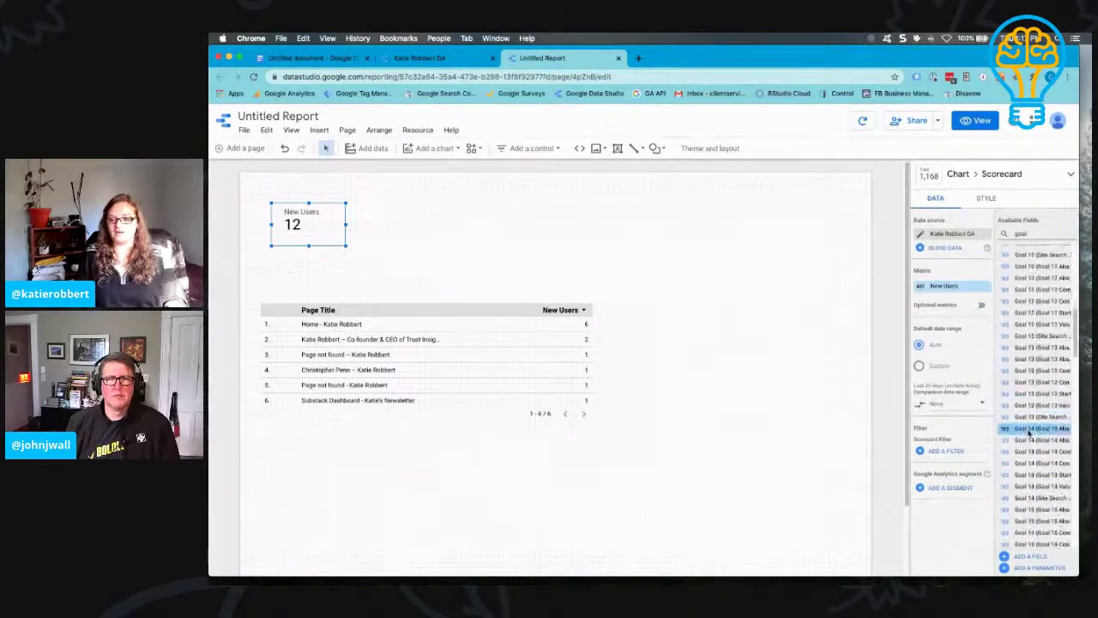
pyautogui.scroll(4, 1042, 416)
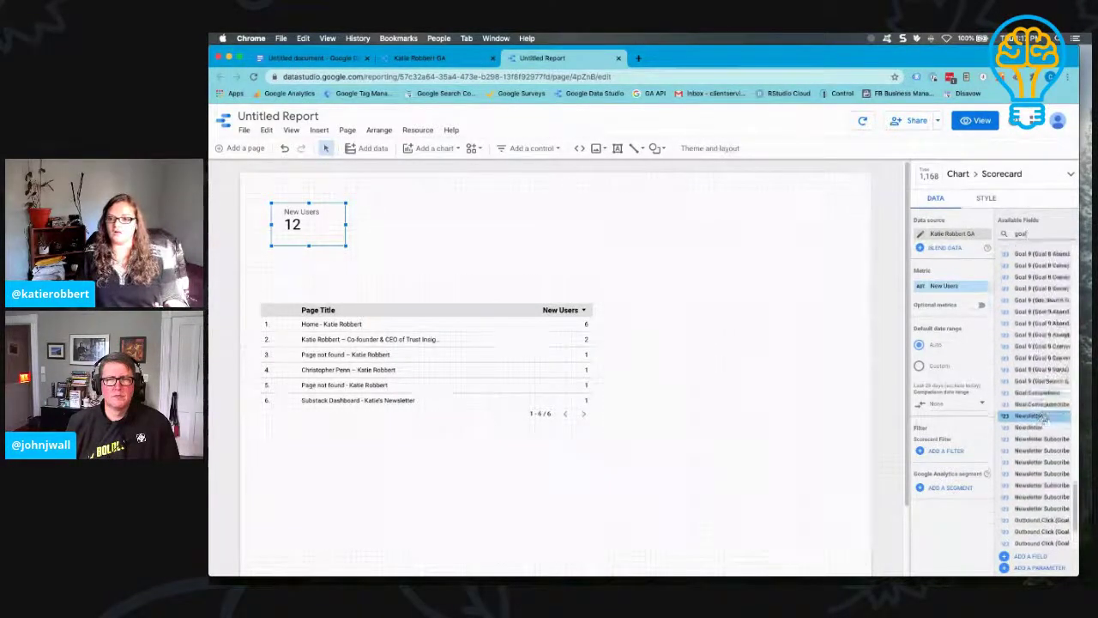
pyautogui.write('1')
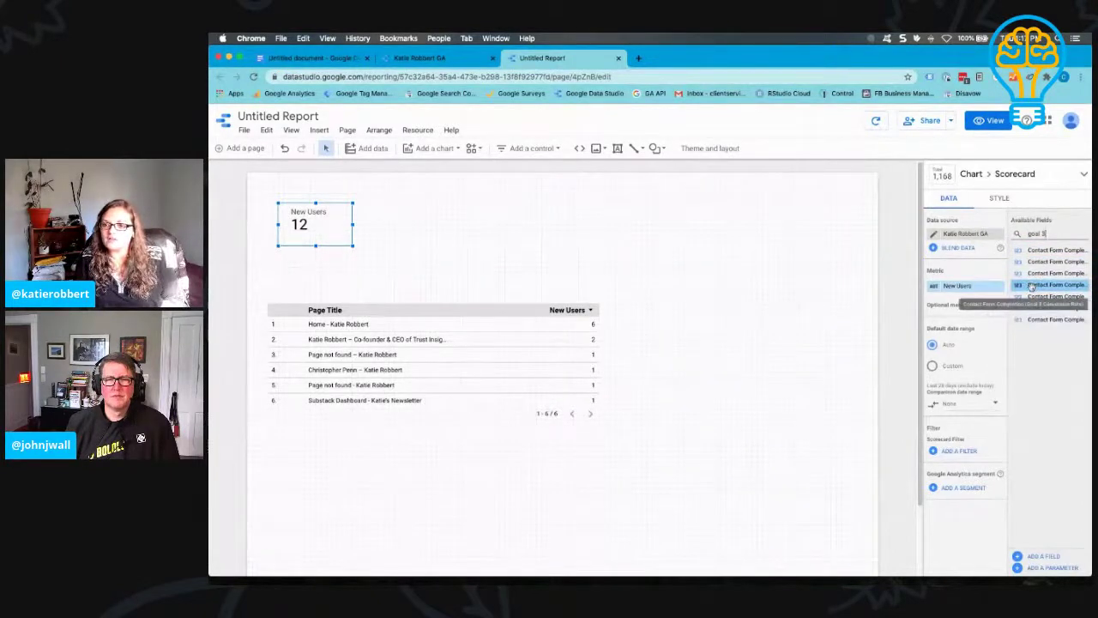
# Try to replace the scorecard's New Users metric with Contact Form Completion (Goal 3 Completions), and clear the field search.
pyautogui.moveTo(1033, 287); pyautogui.dragTo(1039, 295)
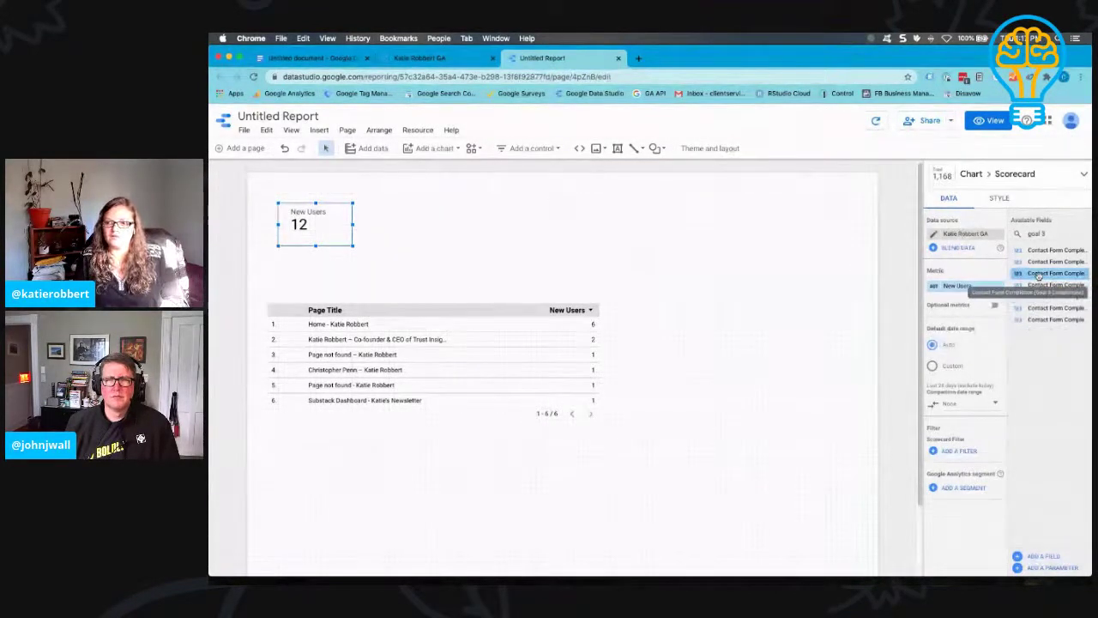
pyautogui.moveTo(1038, 275); pyautogui.dragTo(949, 278)
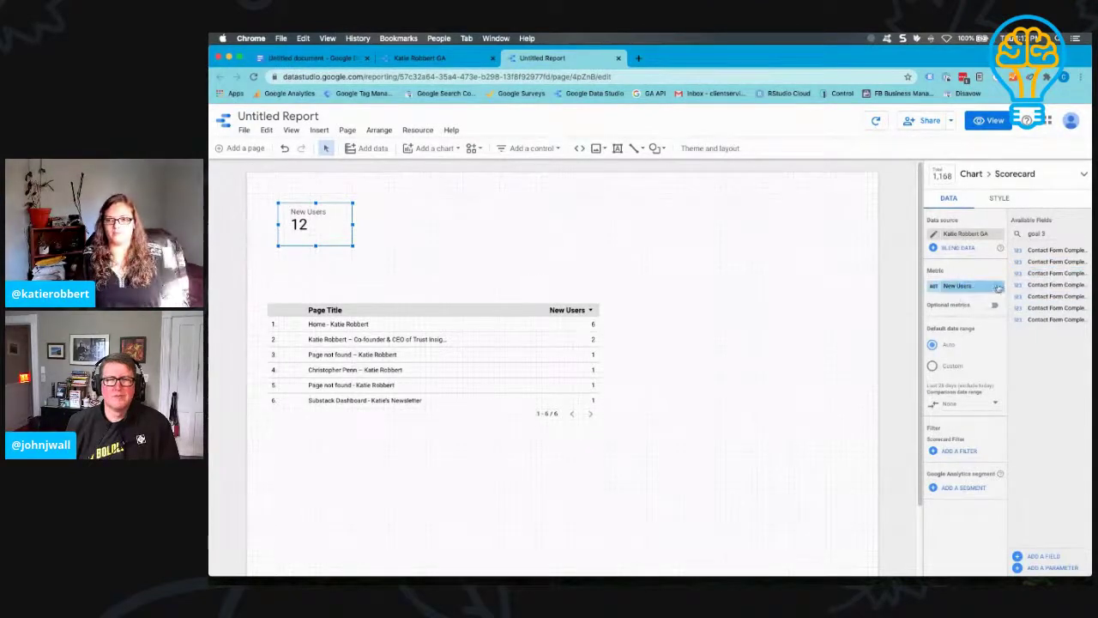
pyautogui.moveTo(1028, 274); pyautogui.dragTo(942, 300)
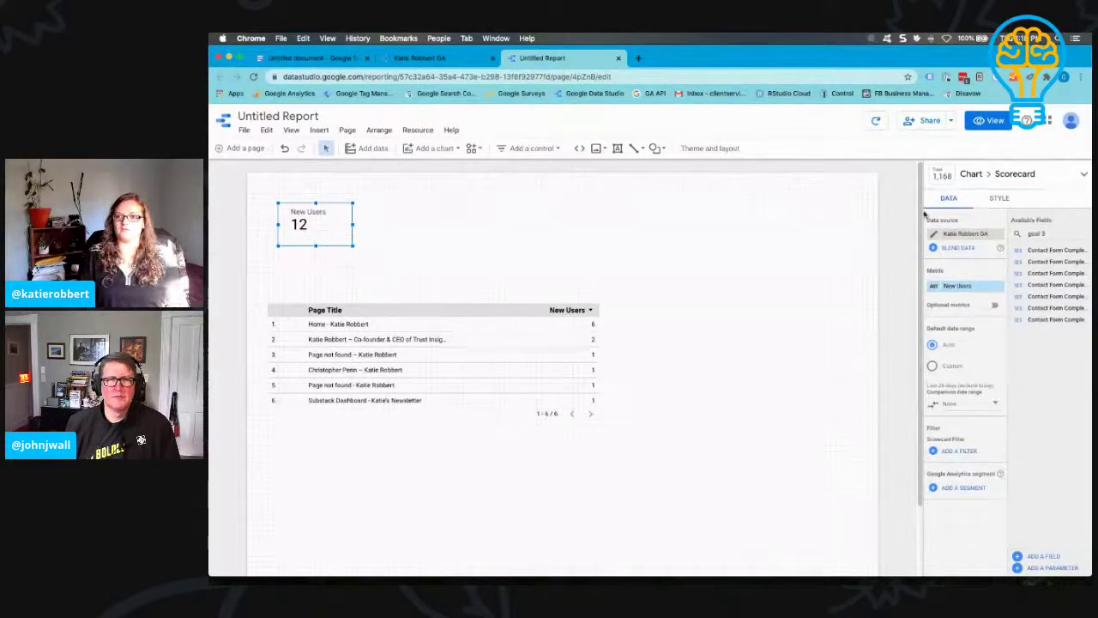
pyautogui.moveTo(1054, 236); pyautogui.dragTo(978, 238)
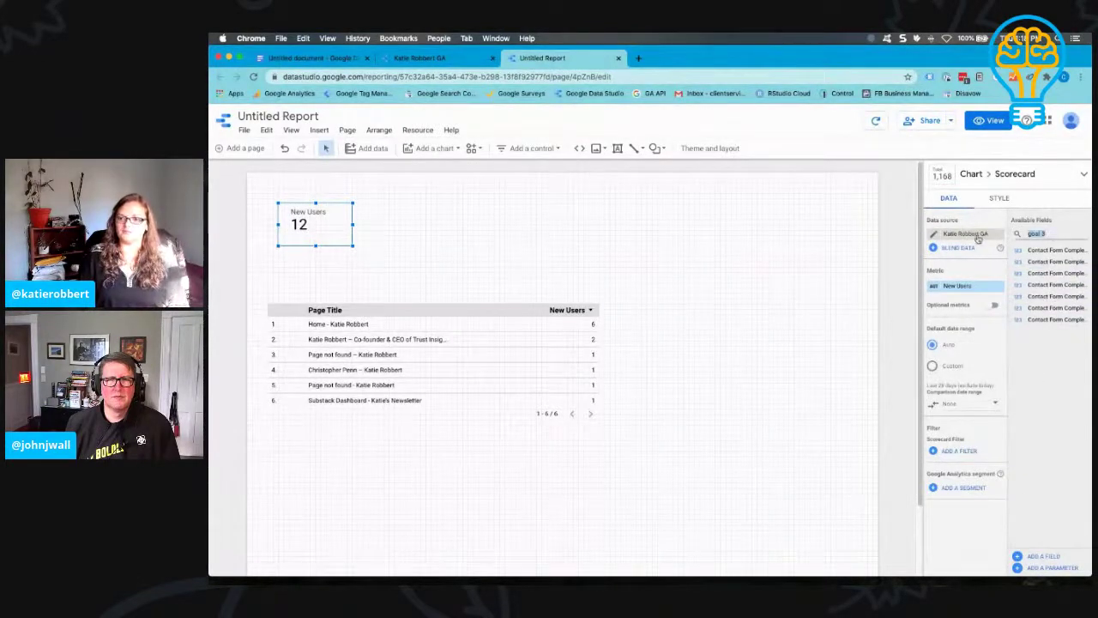
pyautogui.press('BackSpace')
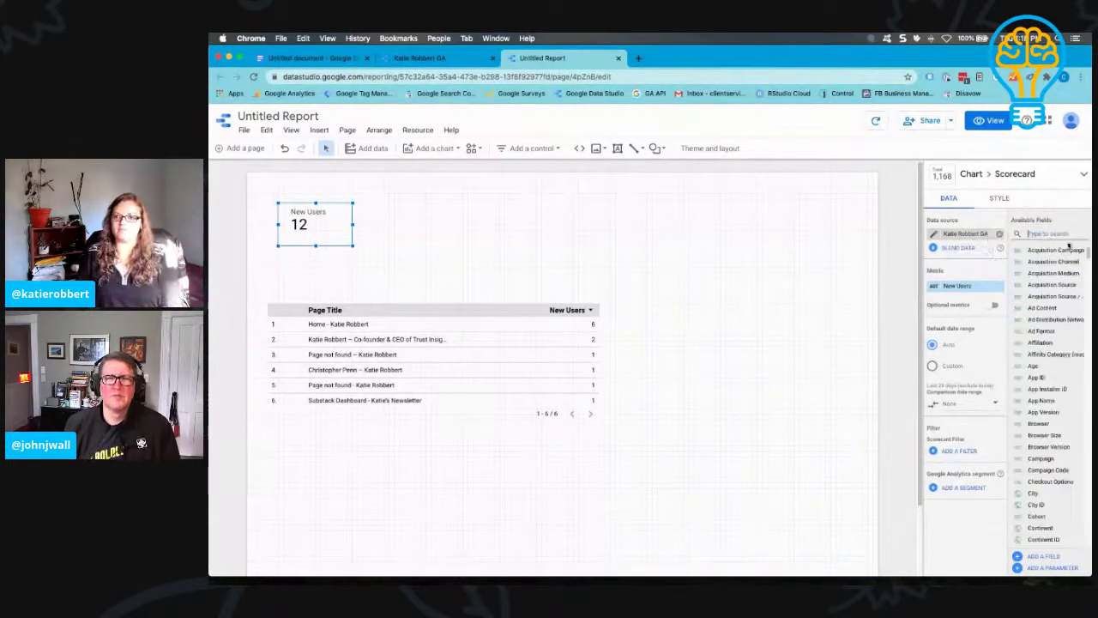
pyautogui.click(435, 251)
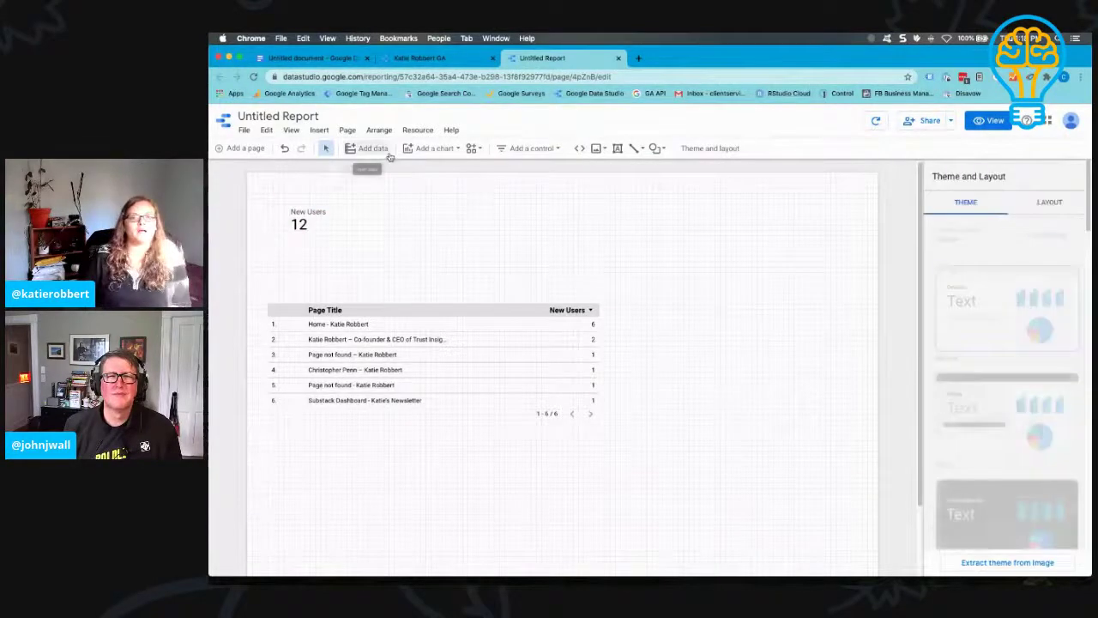
# Add a table with bars to the report page beside the Page Title table.
pyautogui.click(439, 149)
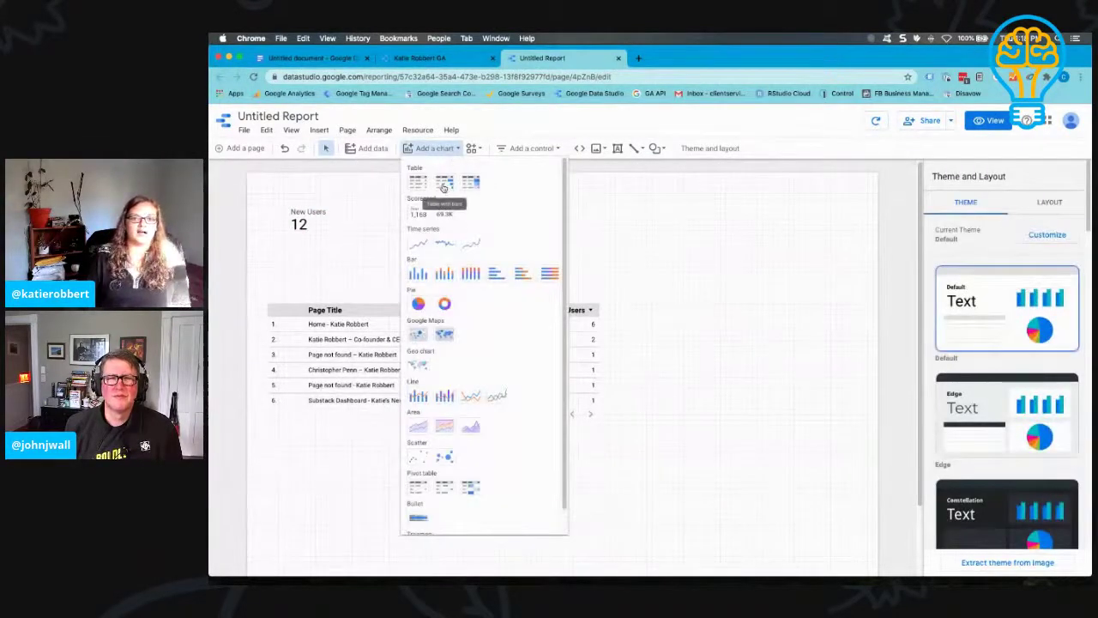
pyautogui.click(443, 186)
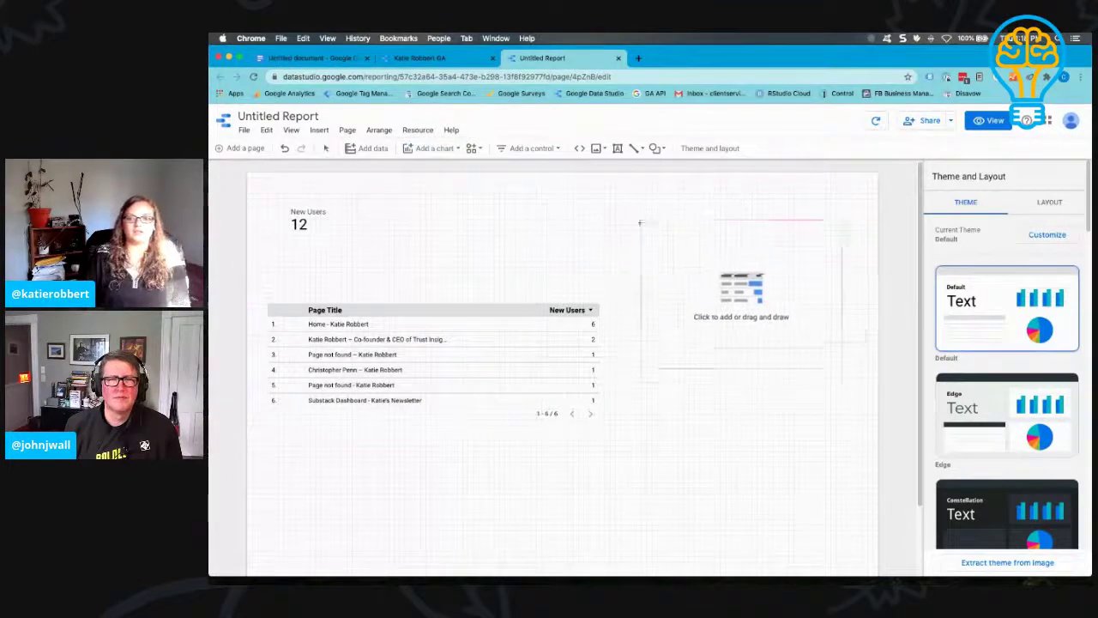
pyautogui.click(631, 254)
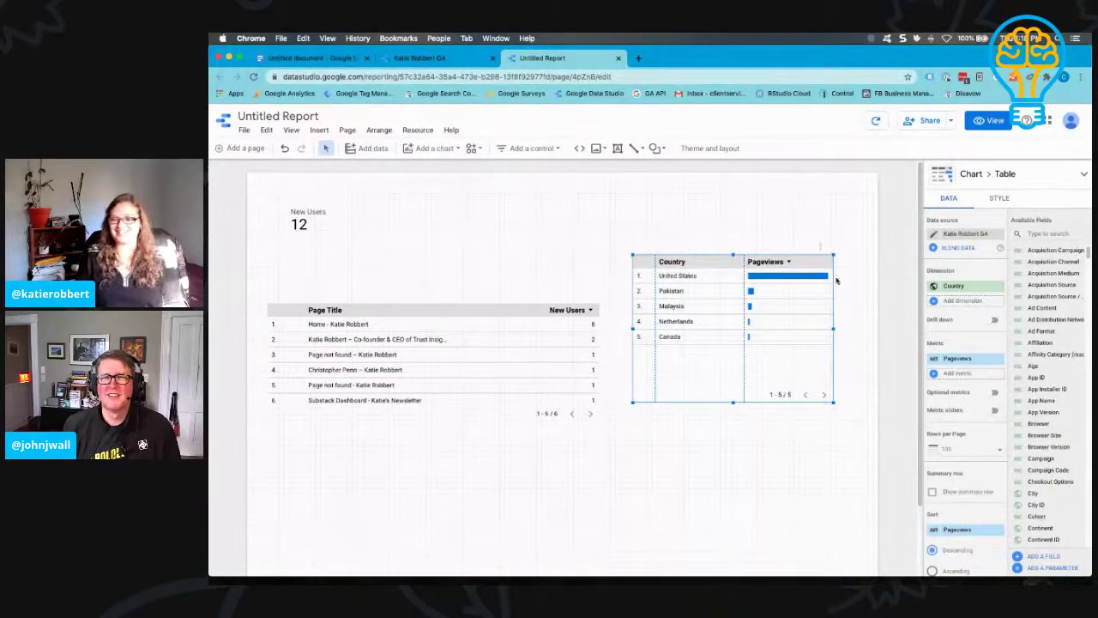
# Replace the Country dimension of the new bar table with Goal Completion Location.
pyautogui.click(1000, 286)
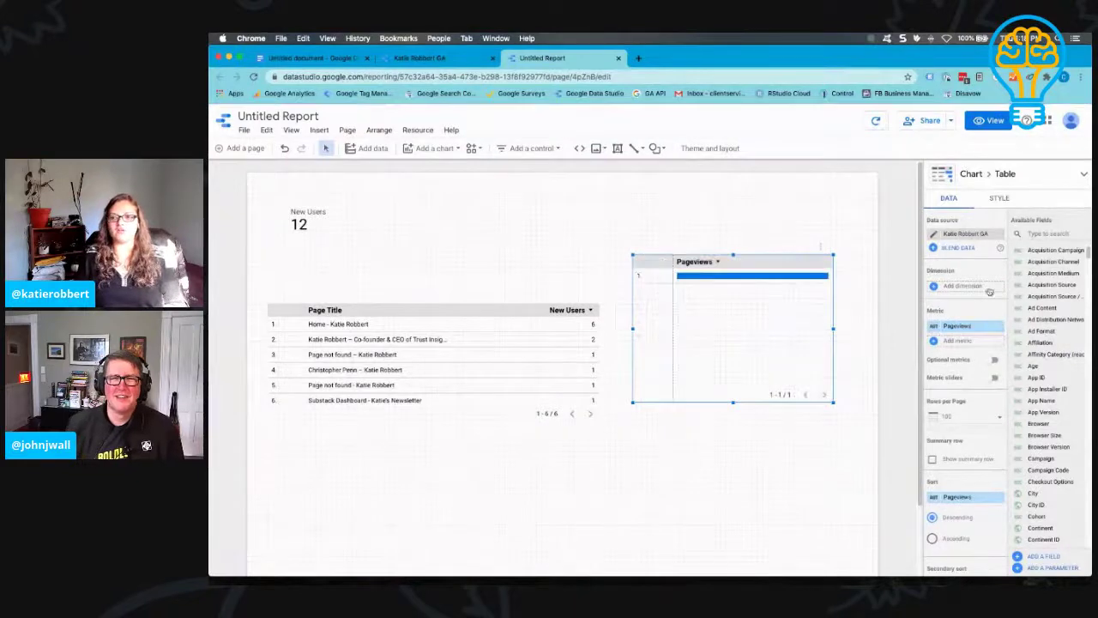
pyautogui.click(982, 288)
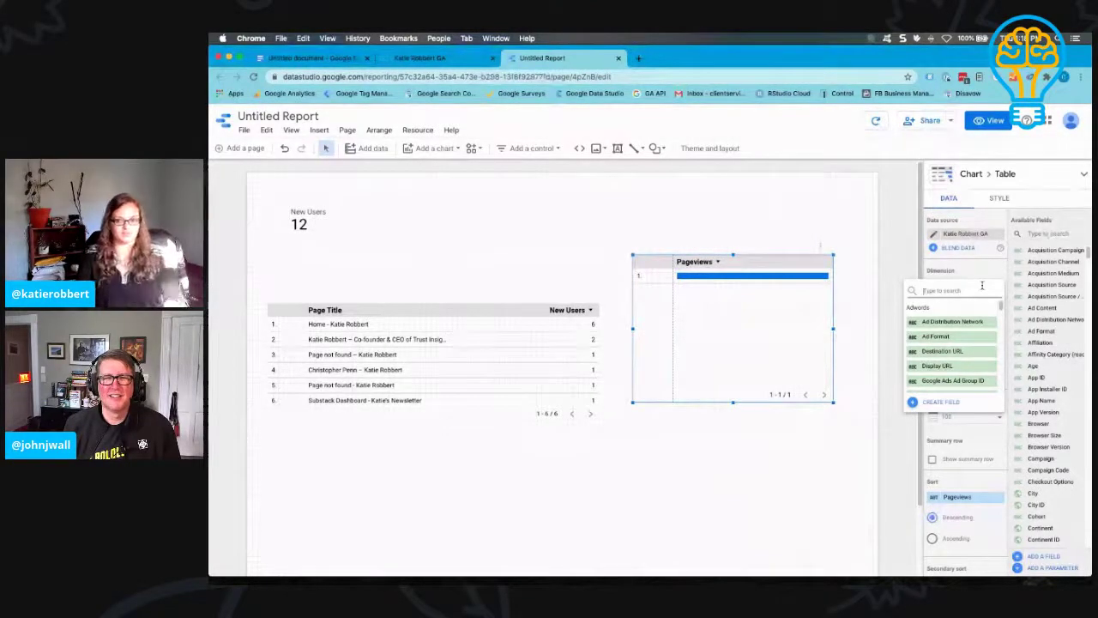
pyautogui.write('goal')
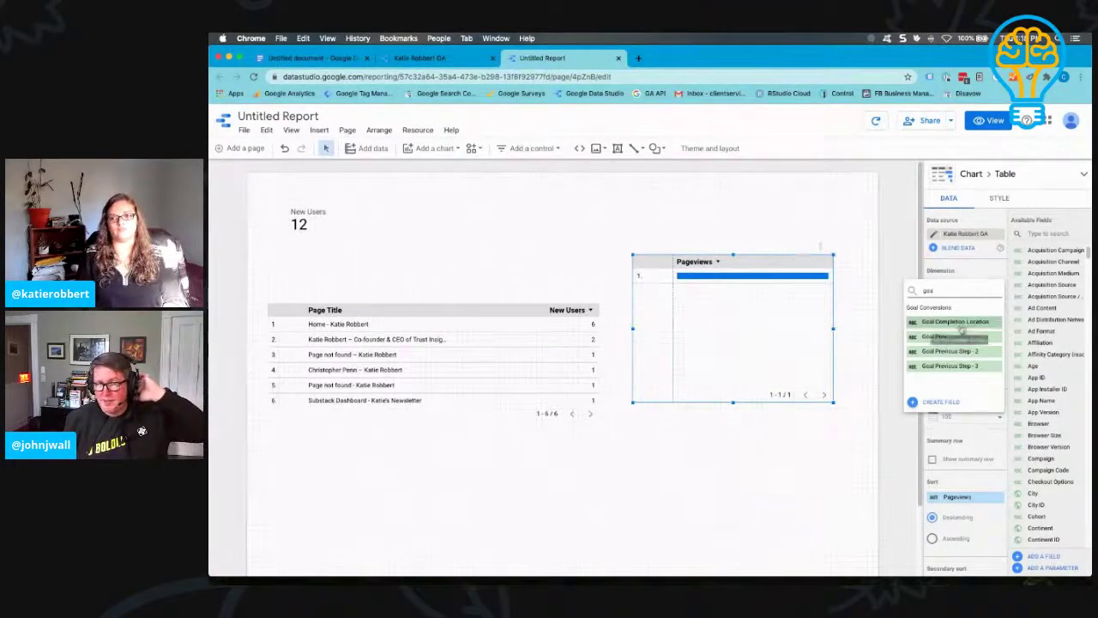
pyautogui.click(959, 322)
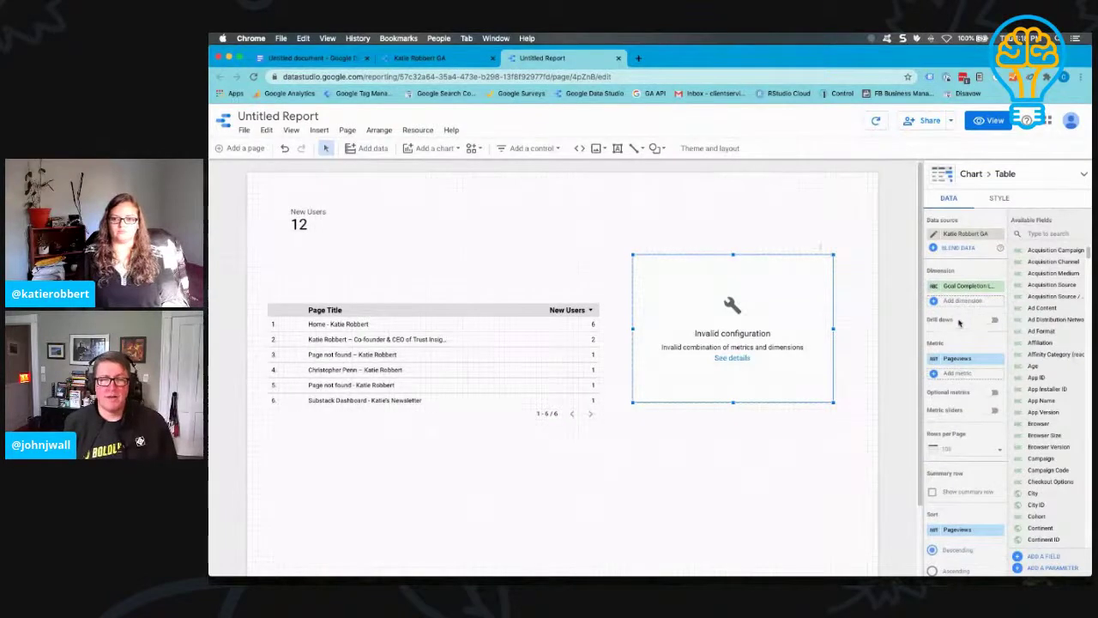
# Replace the bar table's Pageviews metric with a Contact Form Completion goal metric.
pyautogui.click(953, 286)
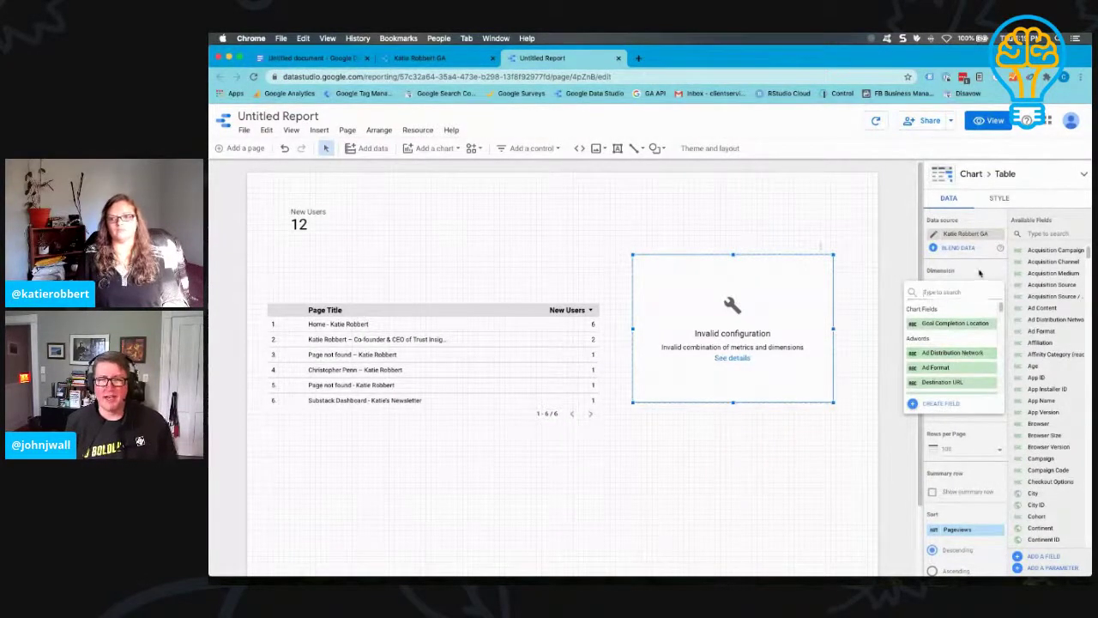
pyautogui.click(985, 276)
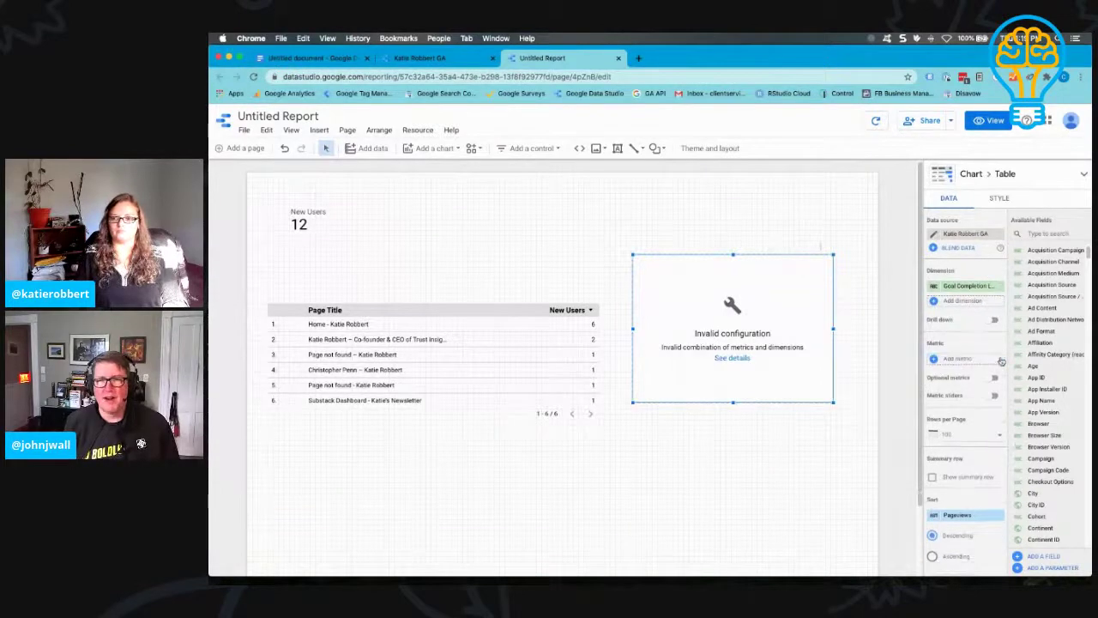
pyautogui.click(969, 357)
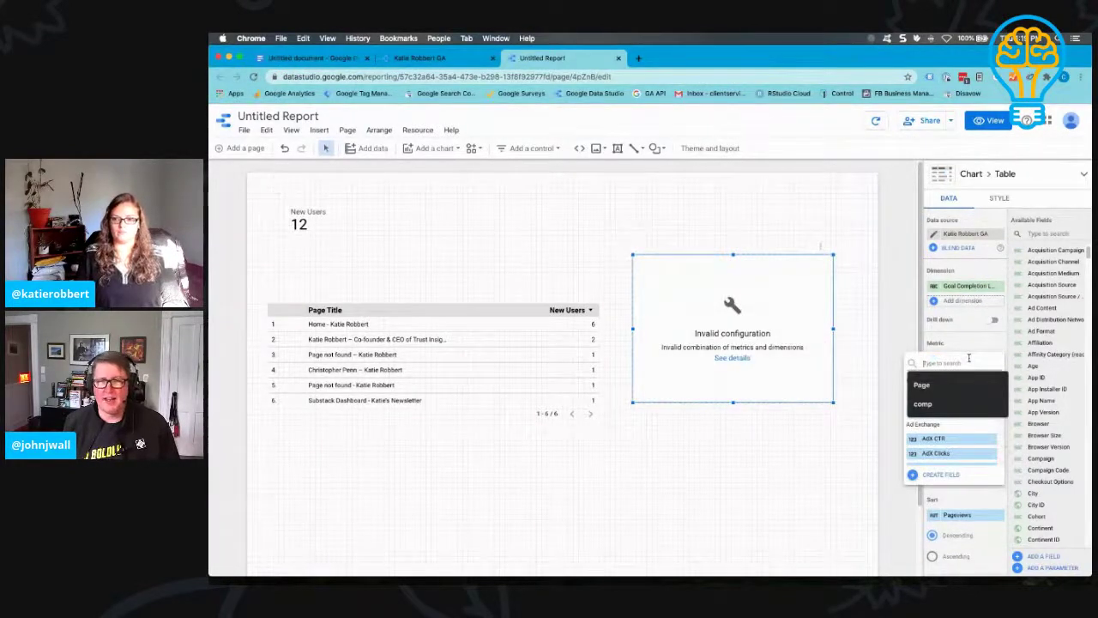
pyautogui.write('goal')
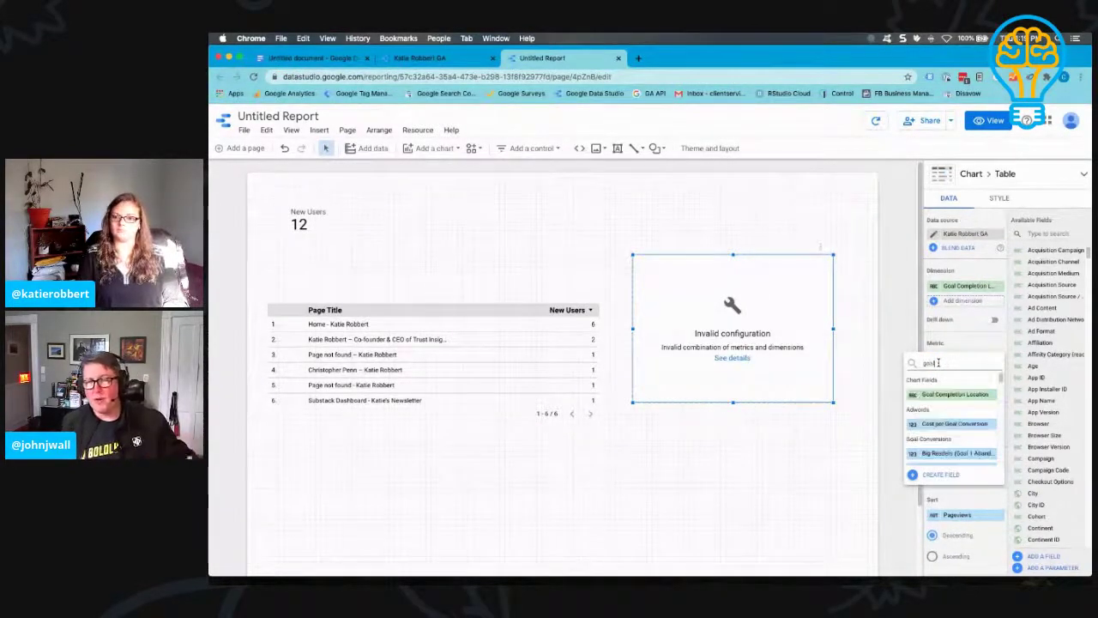
pyautogui.scroll(-5, 940, 433)
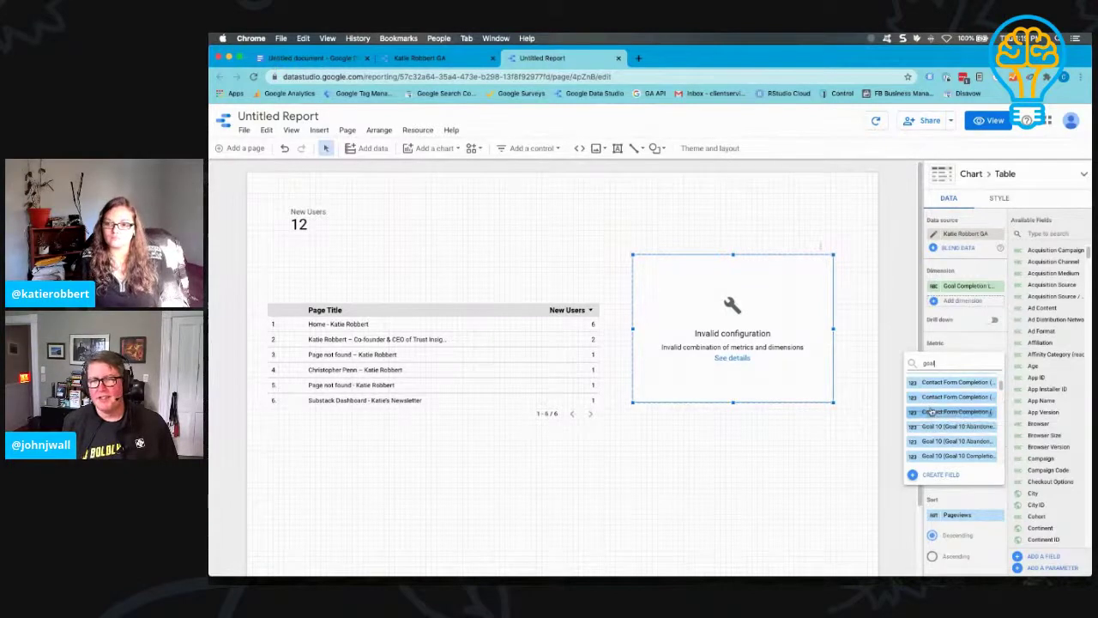
pyautogui.click(933, 411)
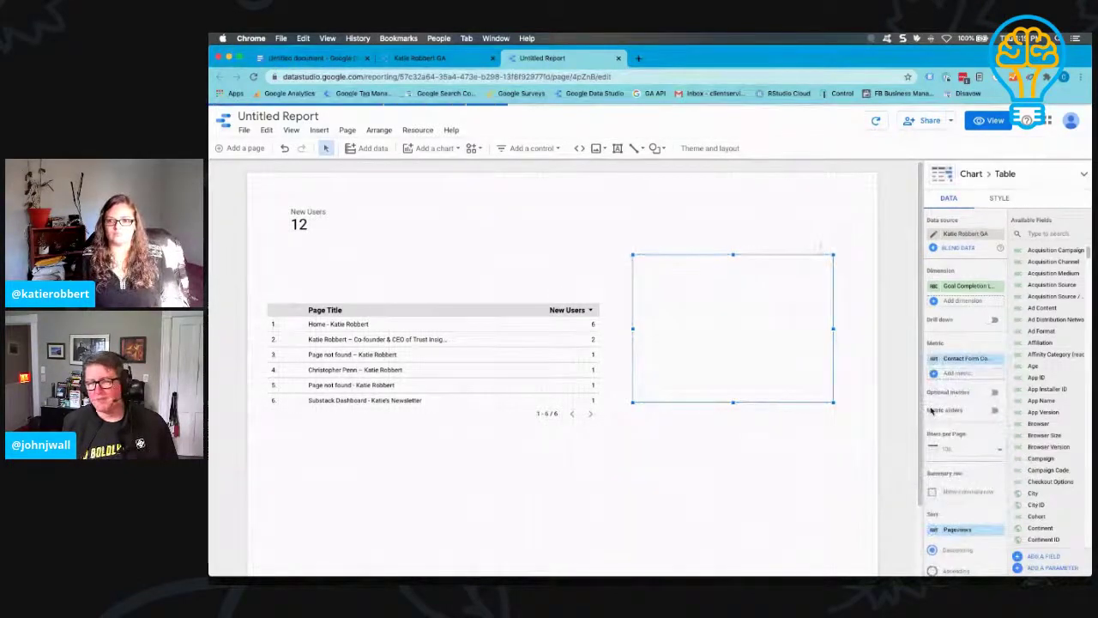
# Replace the bar table's Goal Completion Location dimension with Acquisition Source.
pyautogui.click(1000, 287)
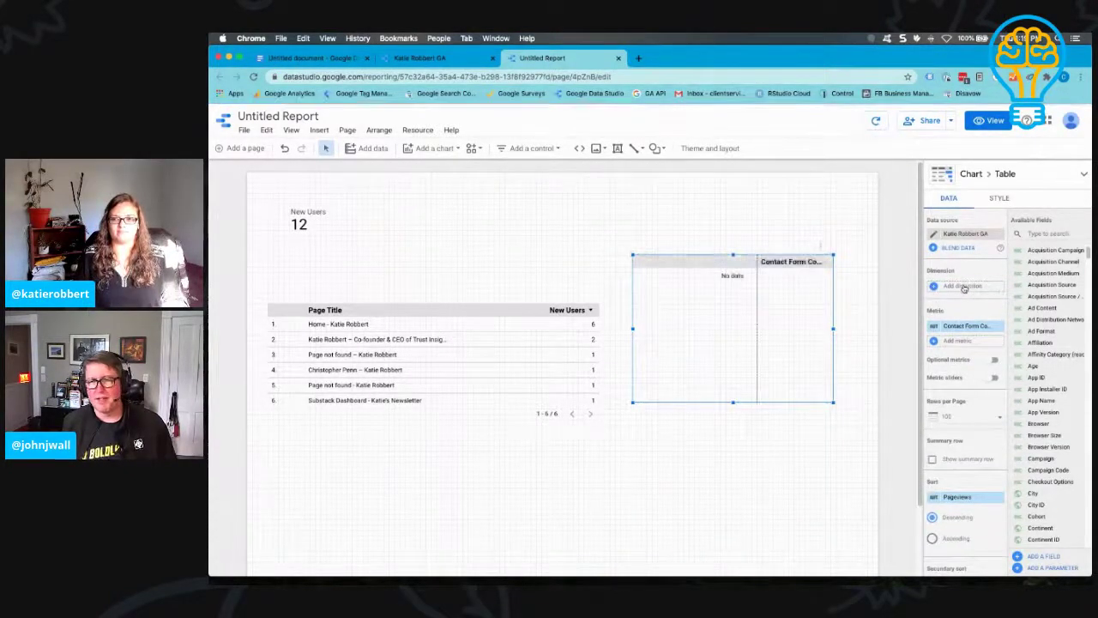
pyautogui.click(963, 287)
pyautogui.write('sour')
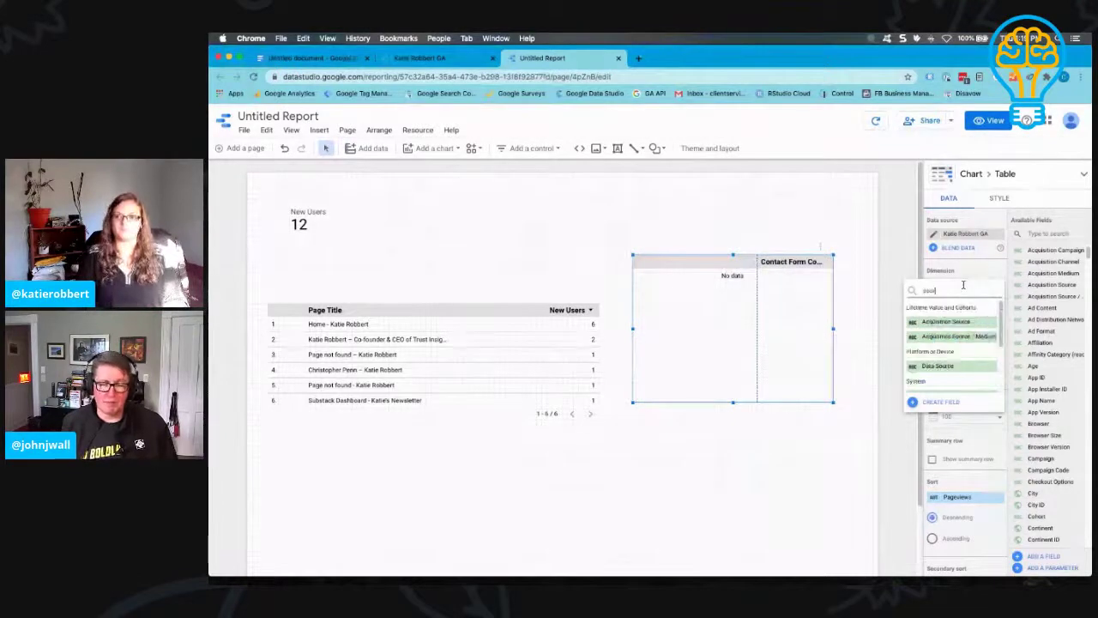
pyautogui.write('ce')
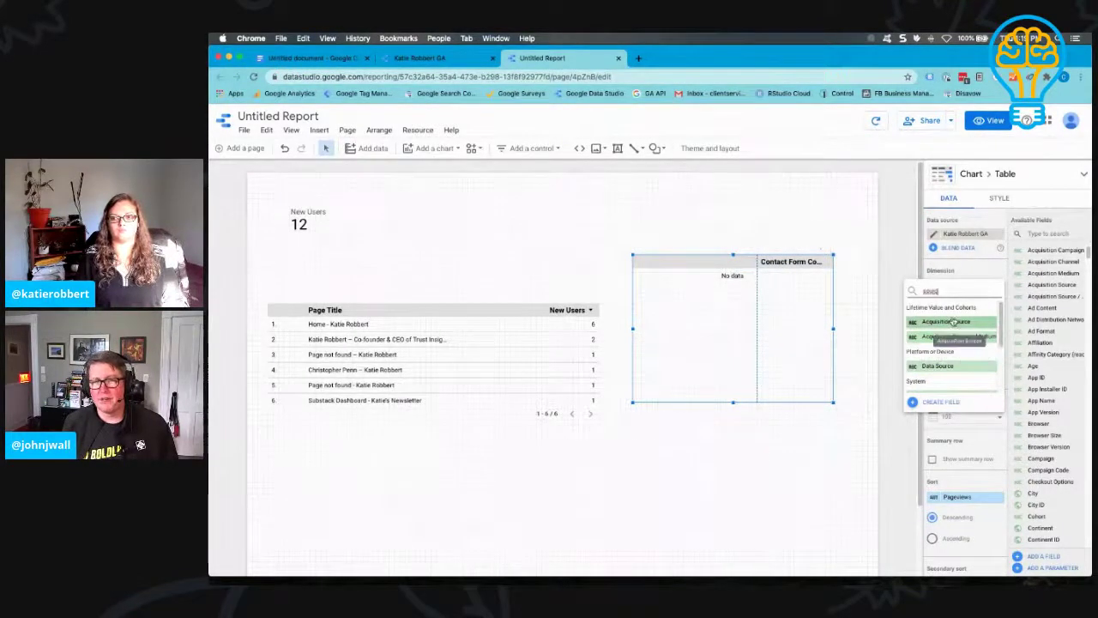
pyautogui.click(953, 321)
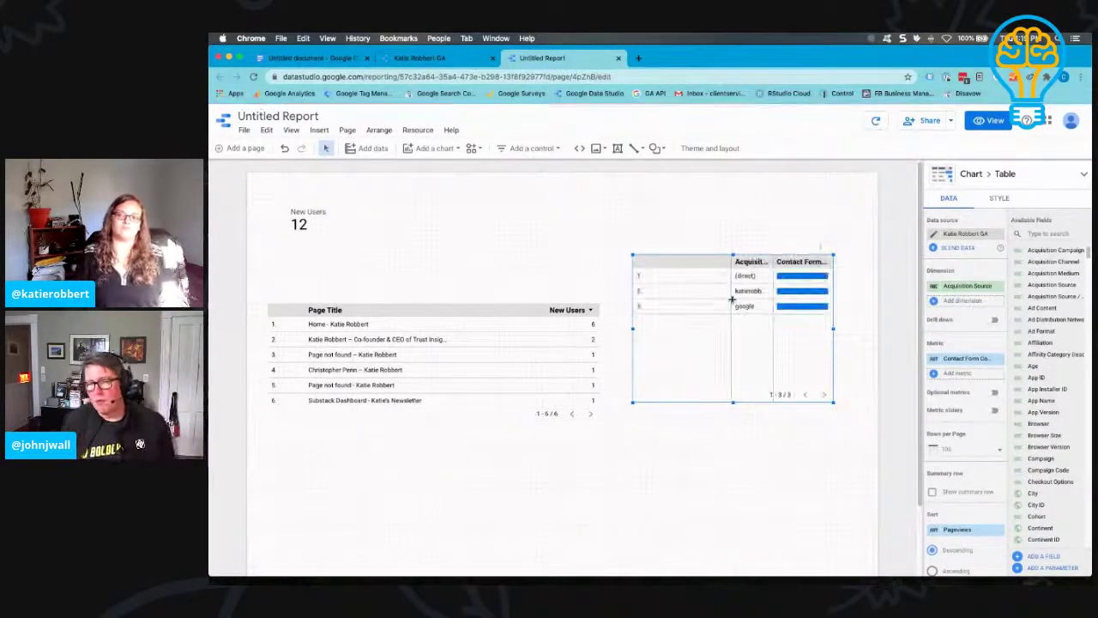
# Narrow the bar table's row-number column, widen its Contact Form Completion column, and move the table slightly higher on the page.
pyautogui.moveTo(732, 260); pyautogui.dragTo(657, 260)
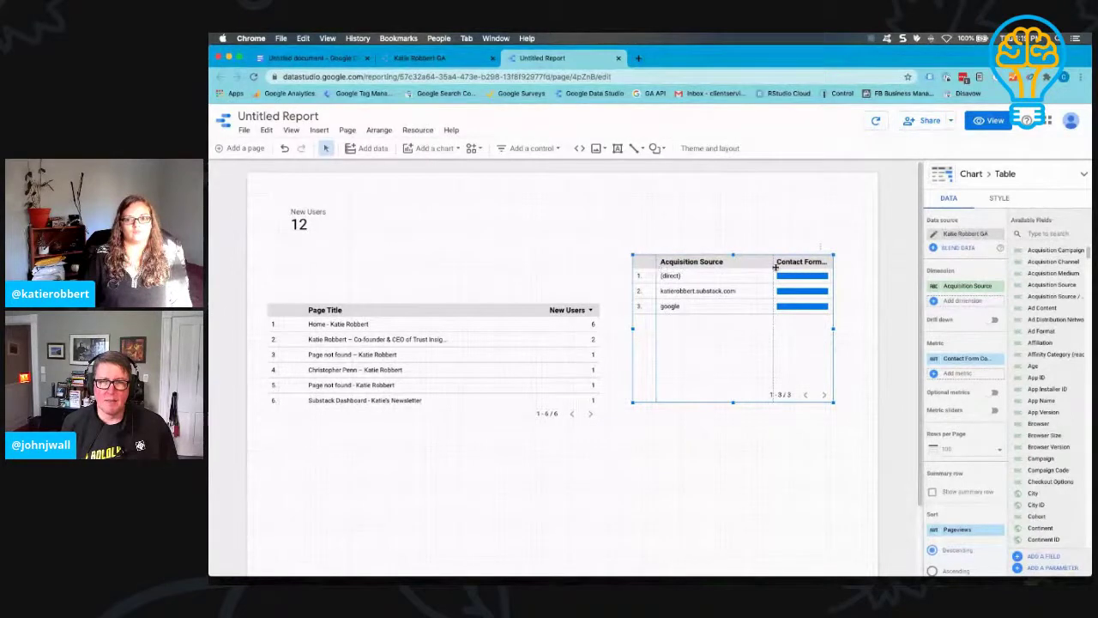
pyautogui.moveTo(772, 263); pyautogui.dragTo(738, 243)
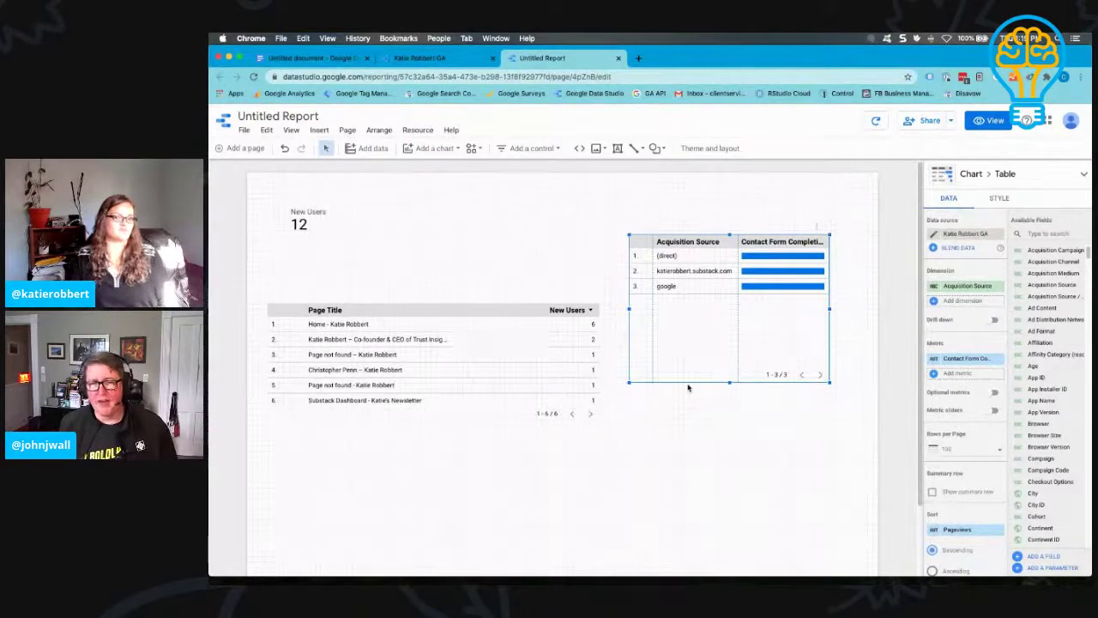
# Enable optional metrics on the New Users scorecard and add the Contact Form Completion goal completions metric.
pyautogui.click(309, 219)
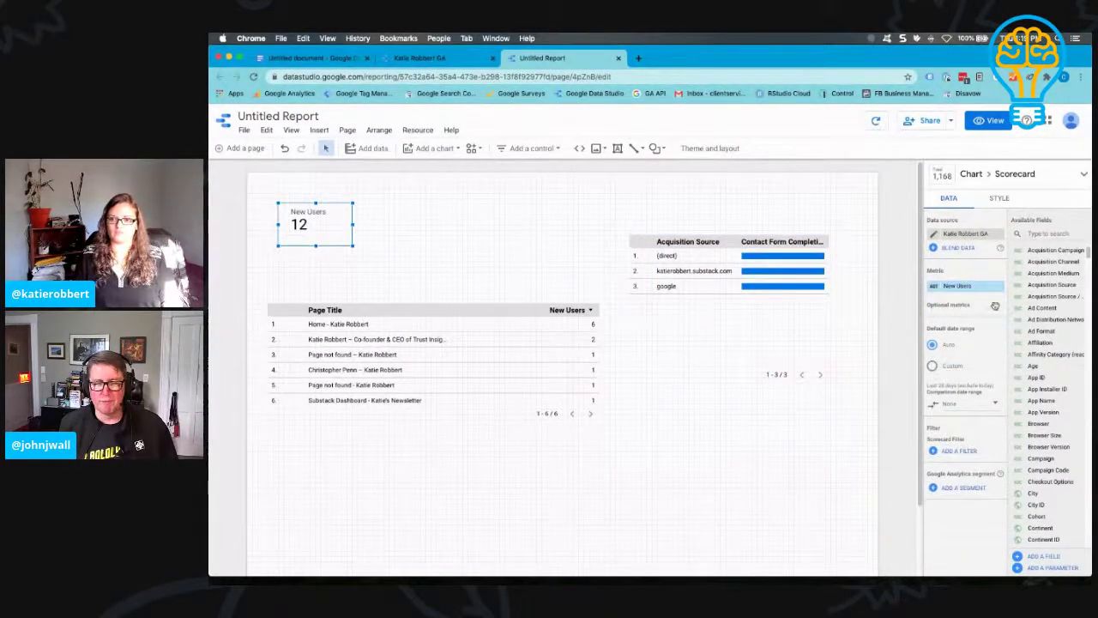
pyautogui.click(994, 306)
pyautogui.click(966, 326)
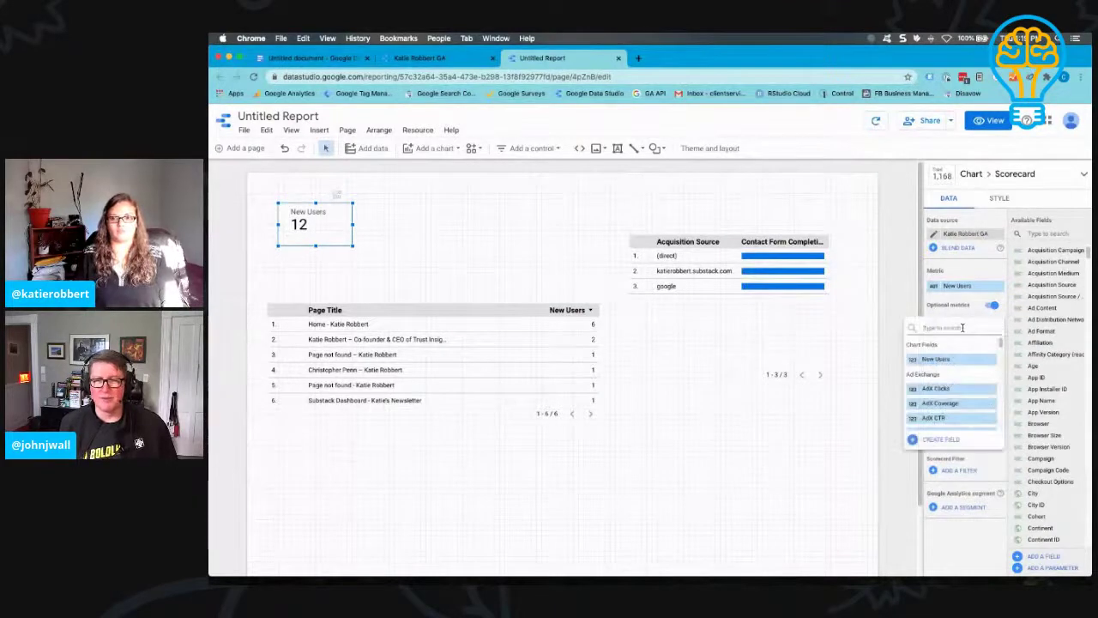
pyautogui.write('goal')
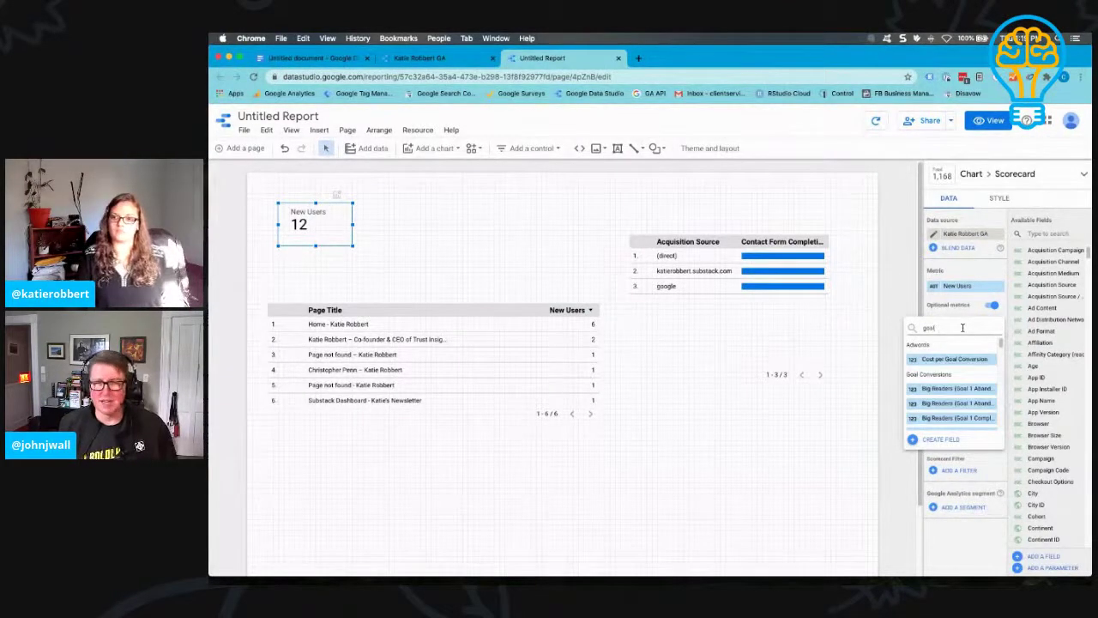
pyautogui.scroll(-5, 987, 363)
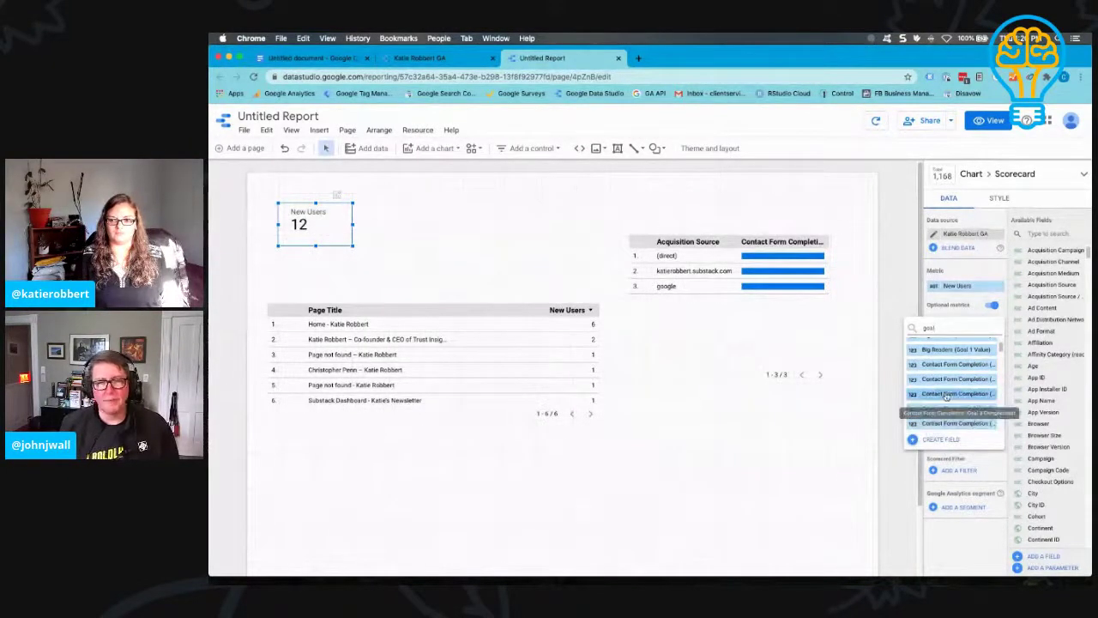
pyautogui.click(947, 394)
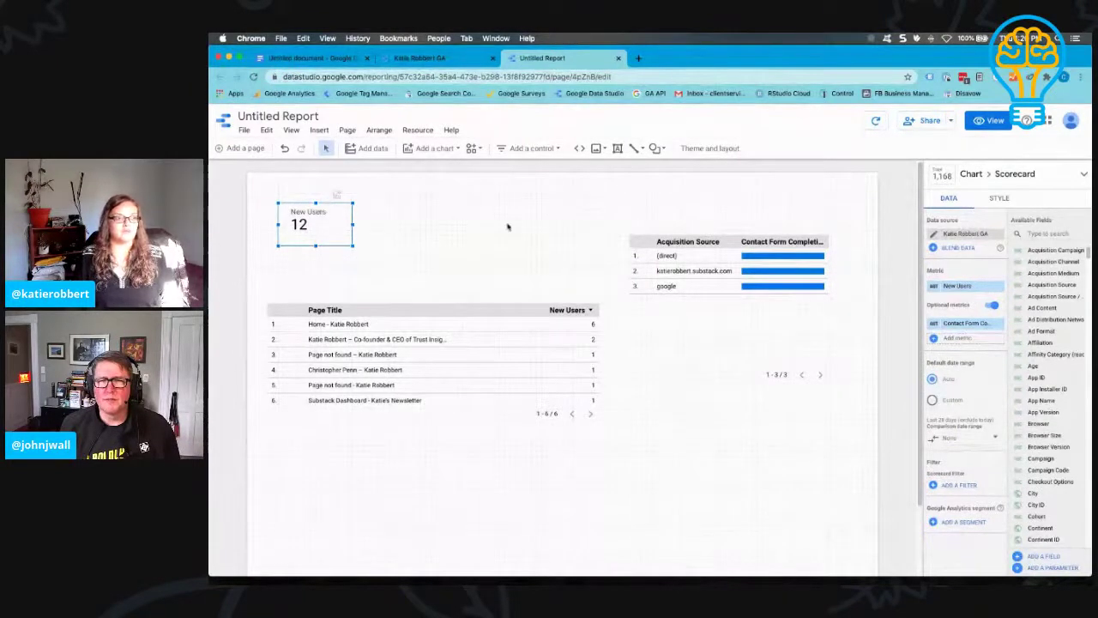
# Move the acquisition source table up and slightly right, and move the page title table closer to the New Users scorecard.
pyautogui.click(641, 234)
pyautogui.moveTo(641, 233); pyautogui.dragTo(658, 214)
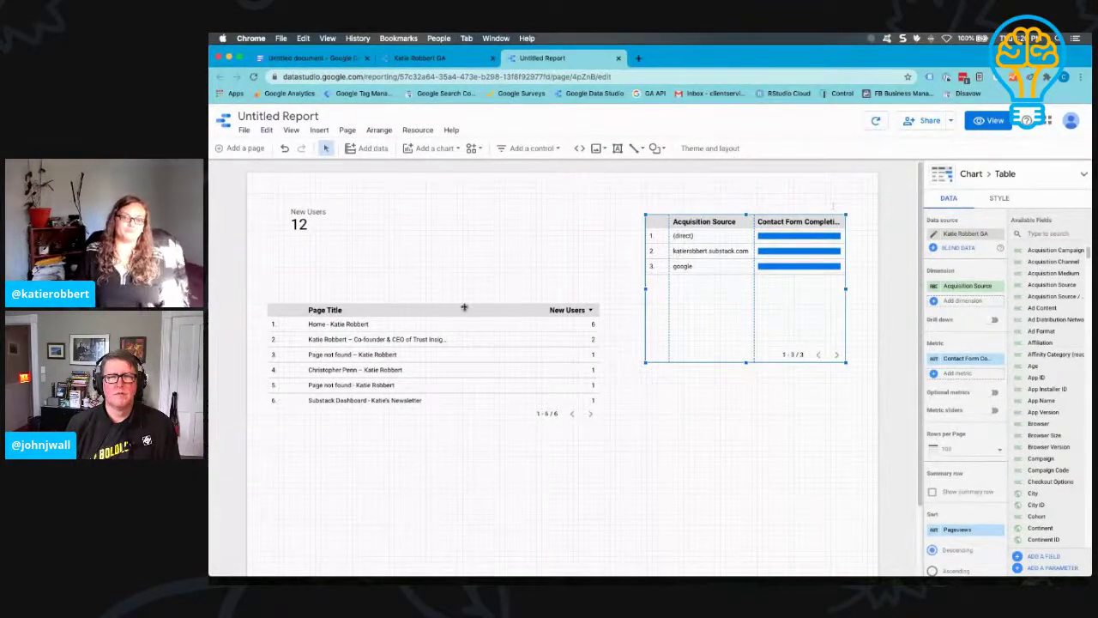
pyautogui.moveTo(466, 306); pyautogui.dragTo(474, 264)
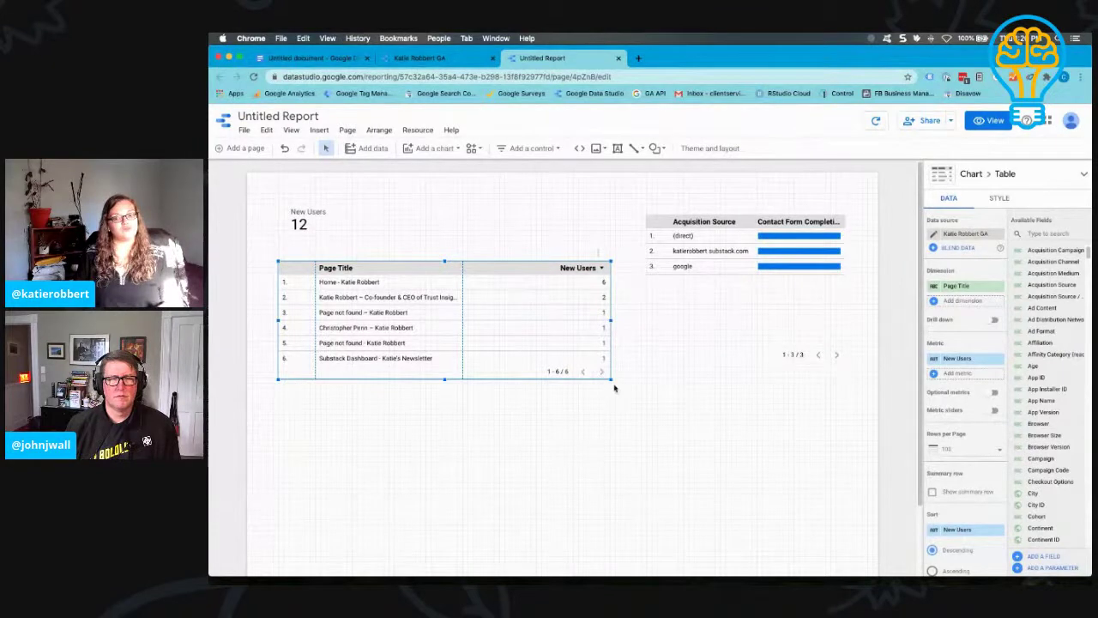
# Add a date range control in the report page's upper-right corner, above the acquisition source table.
pyautogui.click(531, 147)
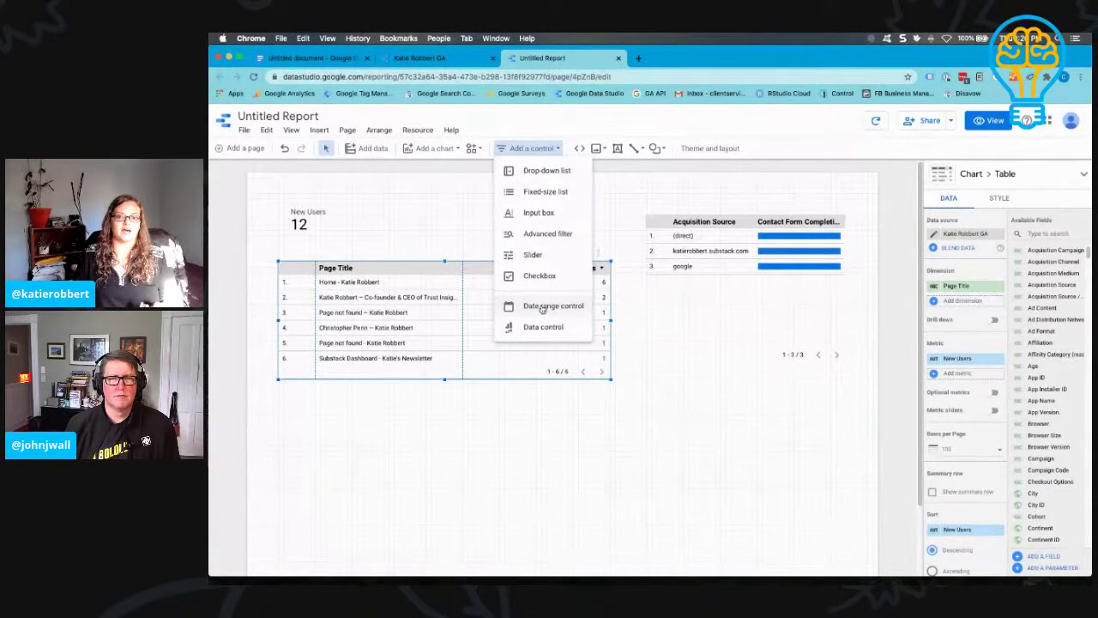
pyautogui.click(542, 307)
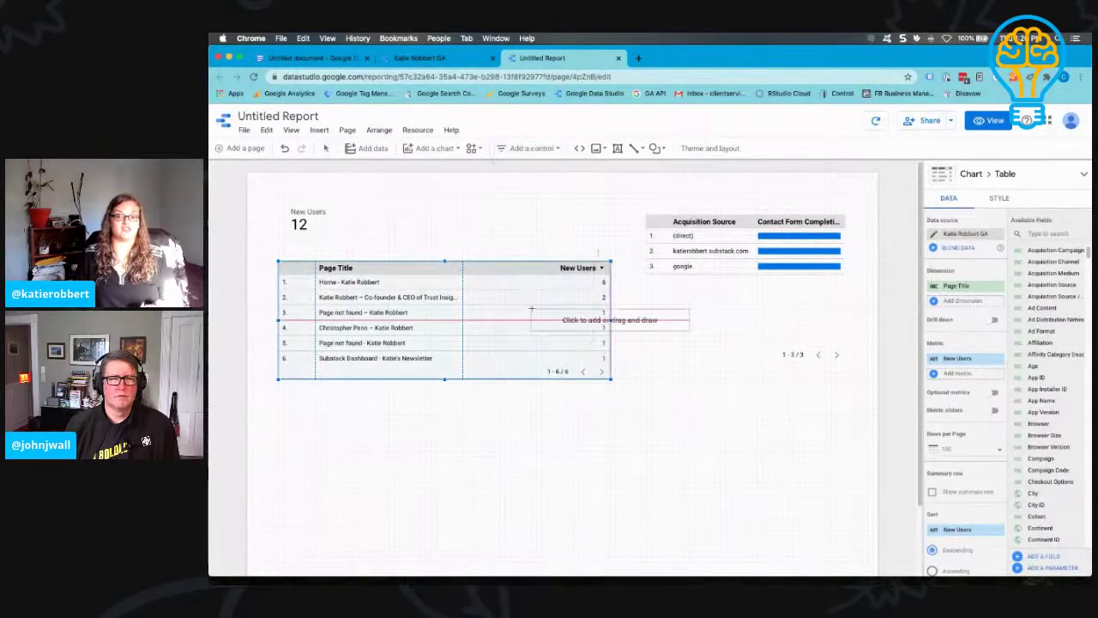
pyautogui.click(712, 177)
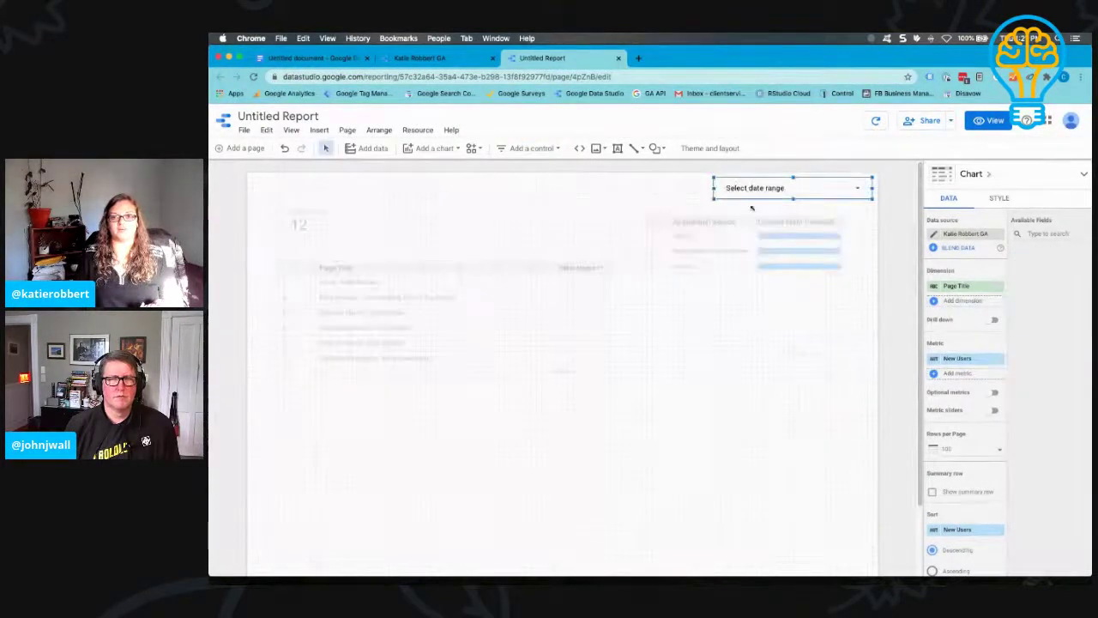
# Preview the report in view mode, inspect the date range control's calendar without applying a range, and return to editing.
pyautogui.click(989, 121)
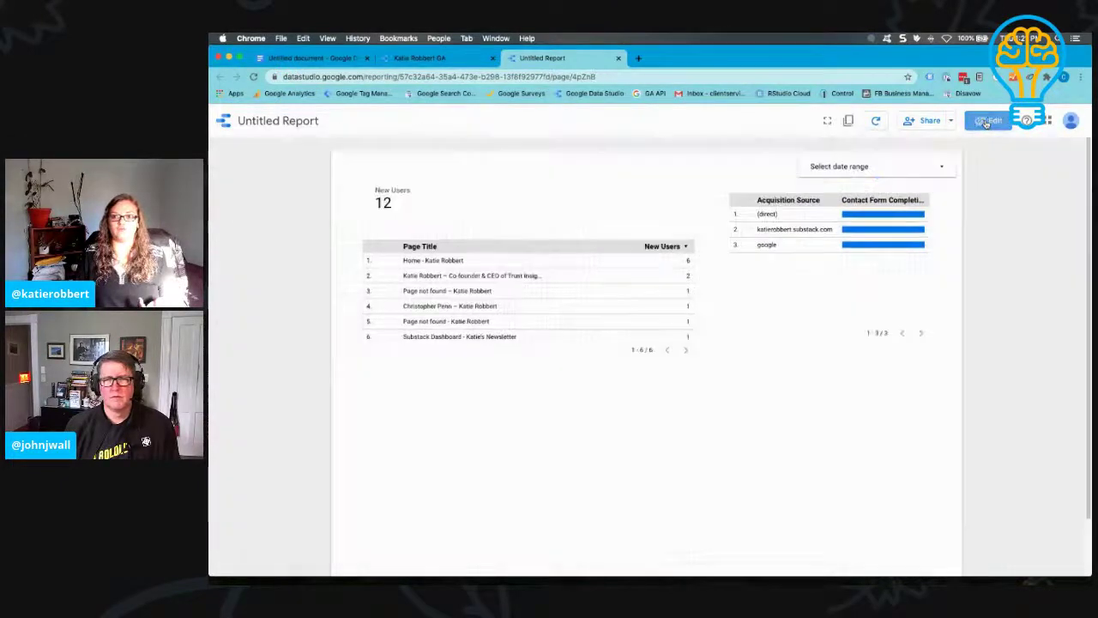
pyautogui.click(901, 167)
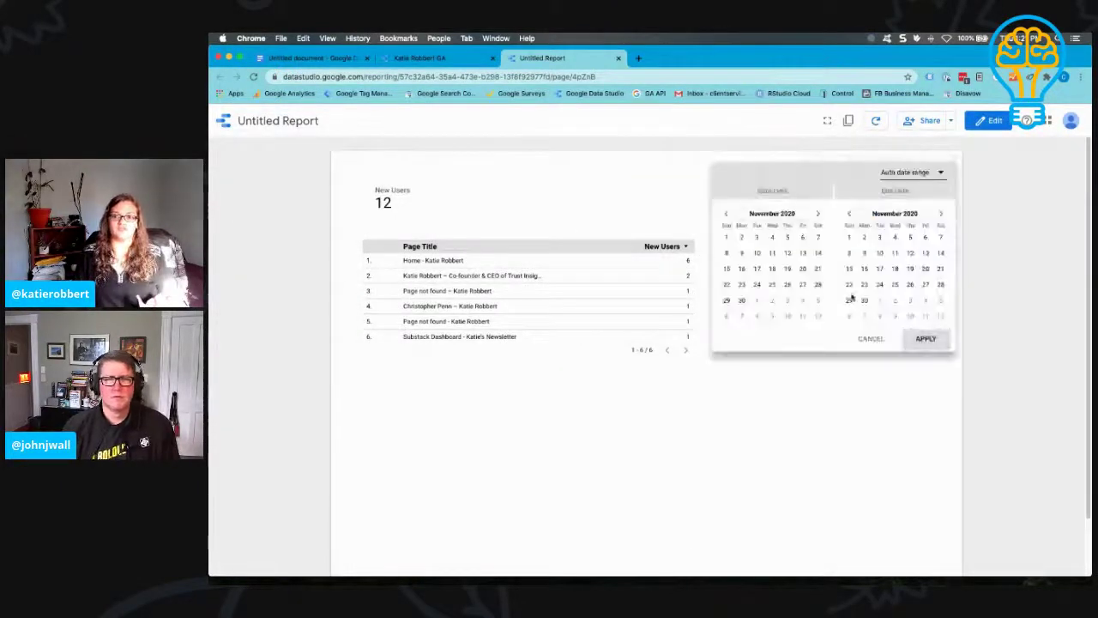
pyautogui.click(877, 340)
pyautogui.click(992, 121)
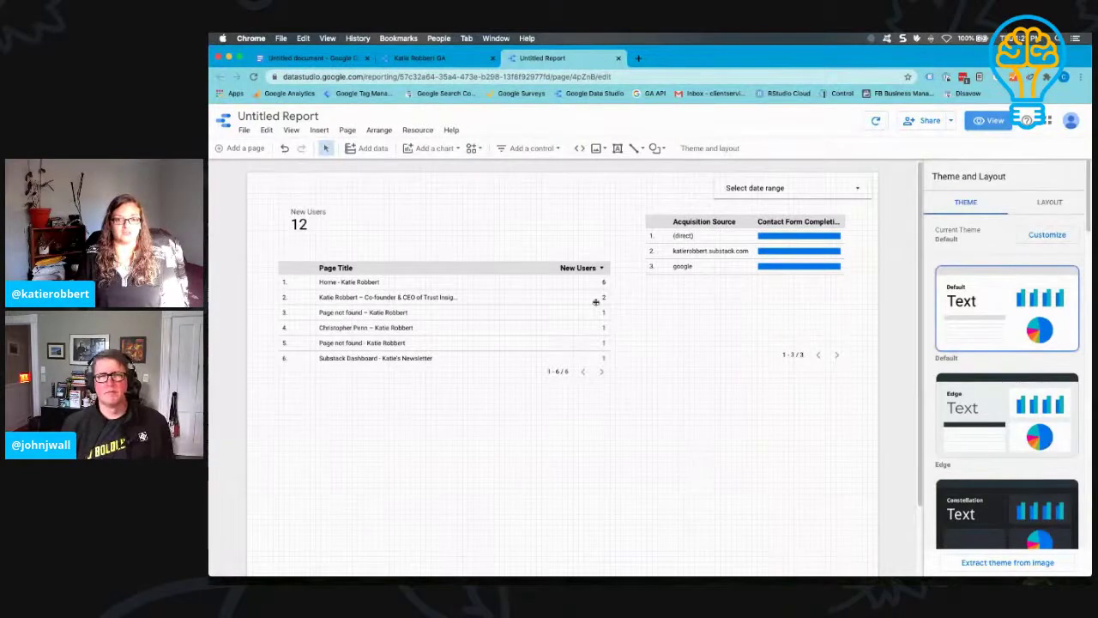
# Look through the chart types available for the report, from tables to treemaps, without adding one.
pyautogui.click(455, 151)
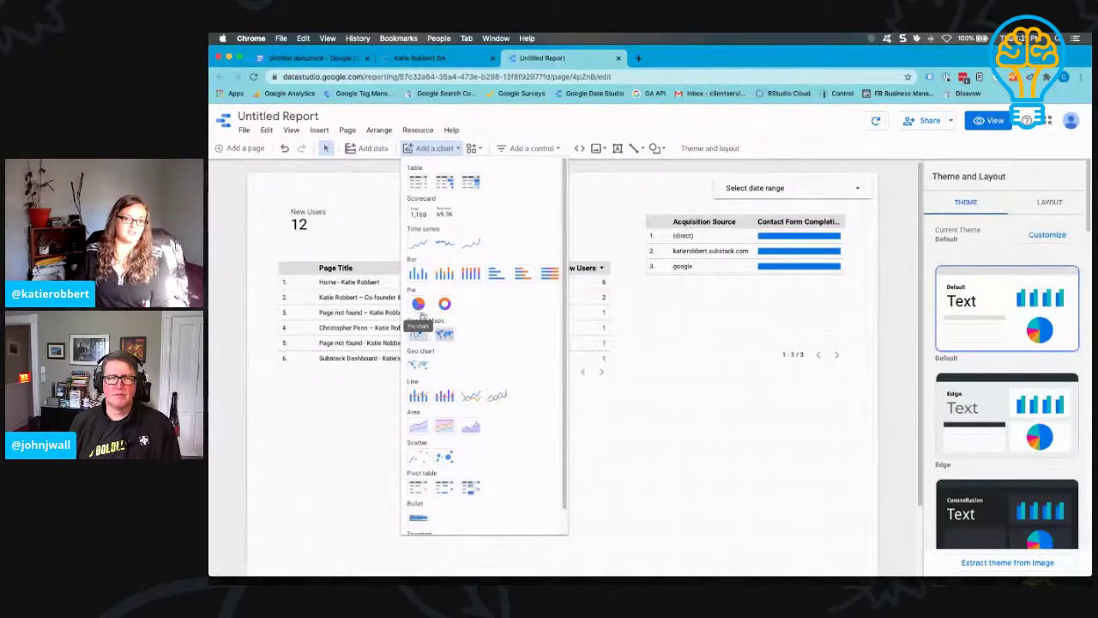
pyautogui.scroll(-2, 528, 428)
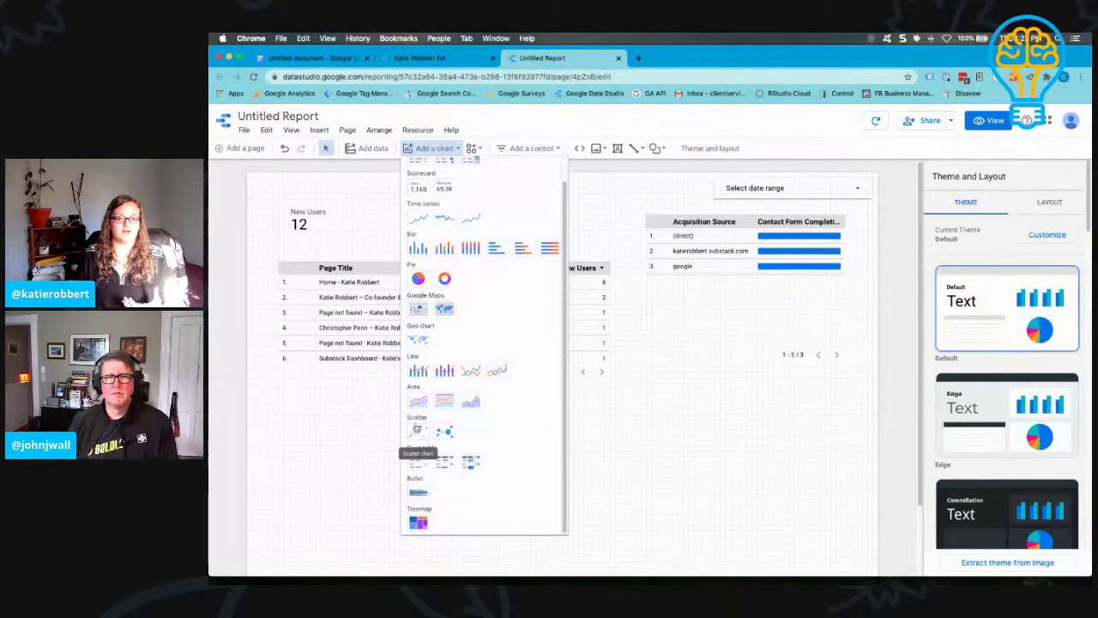
pyautogui.scroll(1, 513, 435)
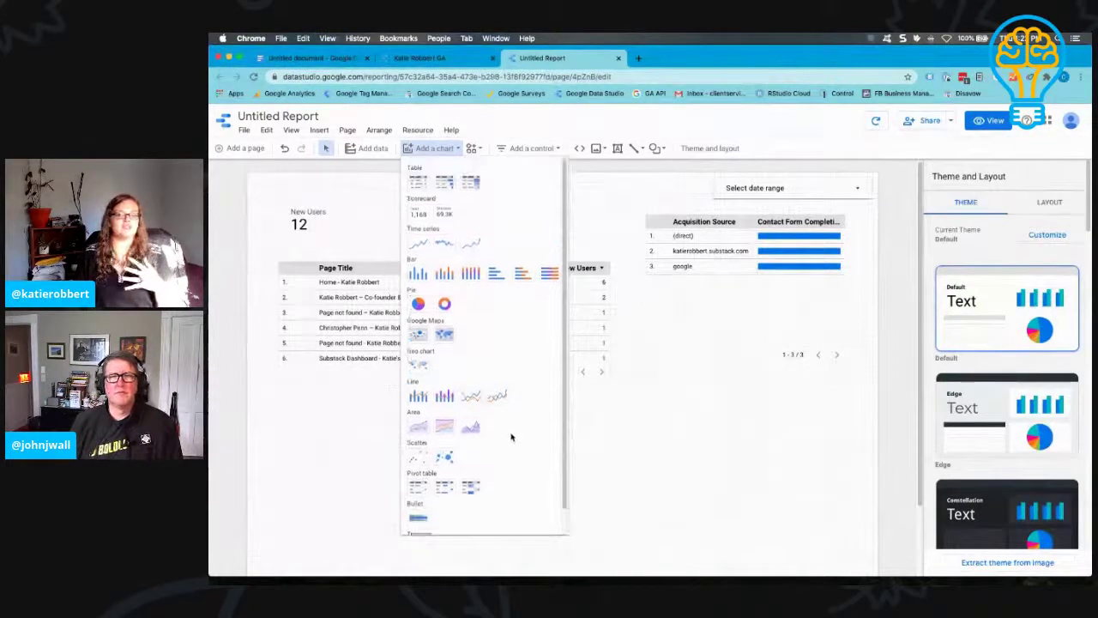
pyautogui.scroll(-1, 522, 434)
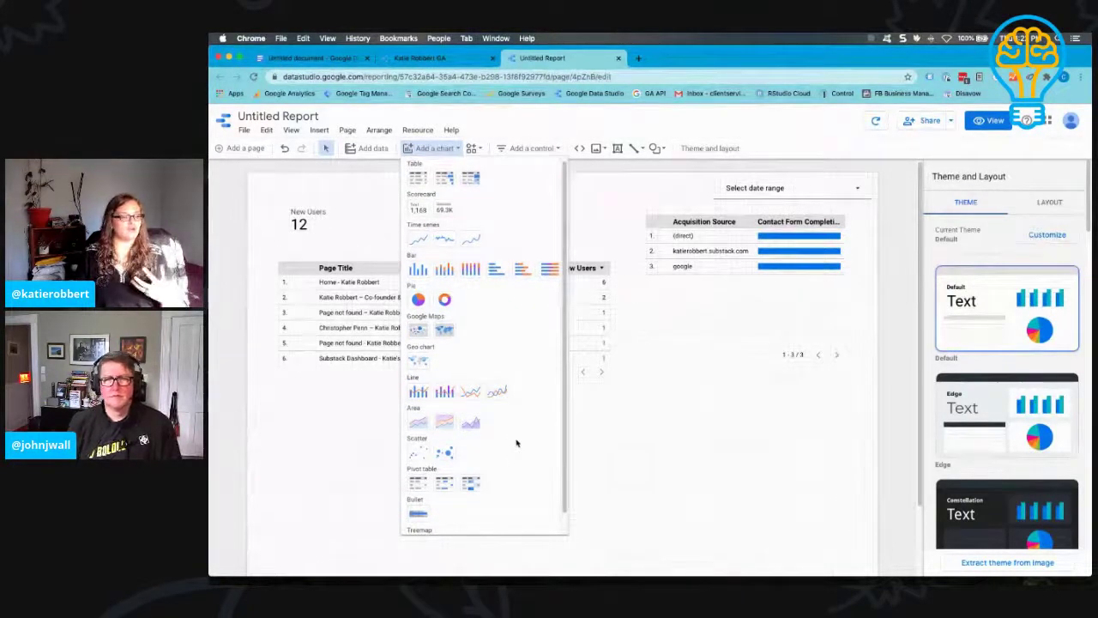
pyautogui.scroll(-2, 517, 442)
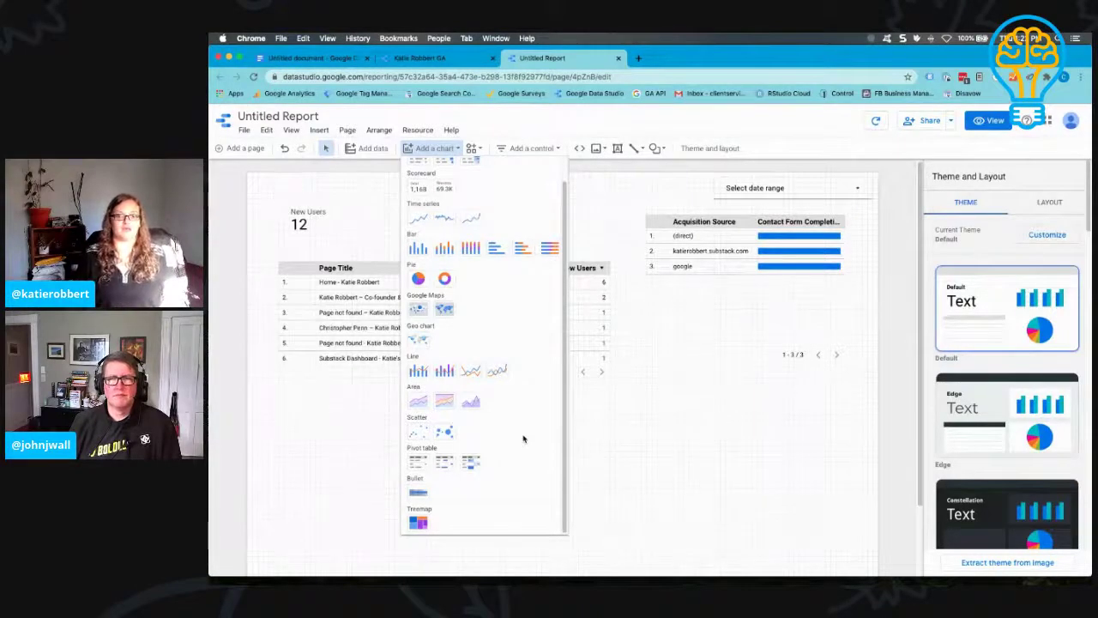
pyautogui.scroll(1, 512, 465)
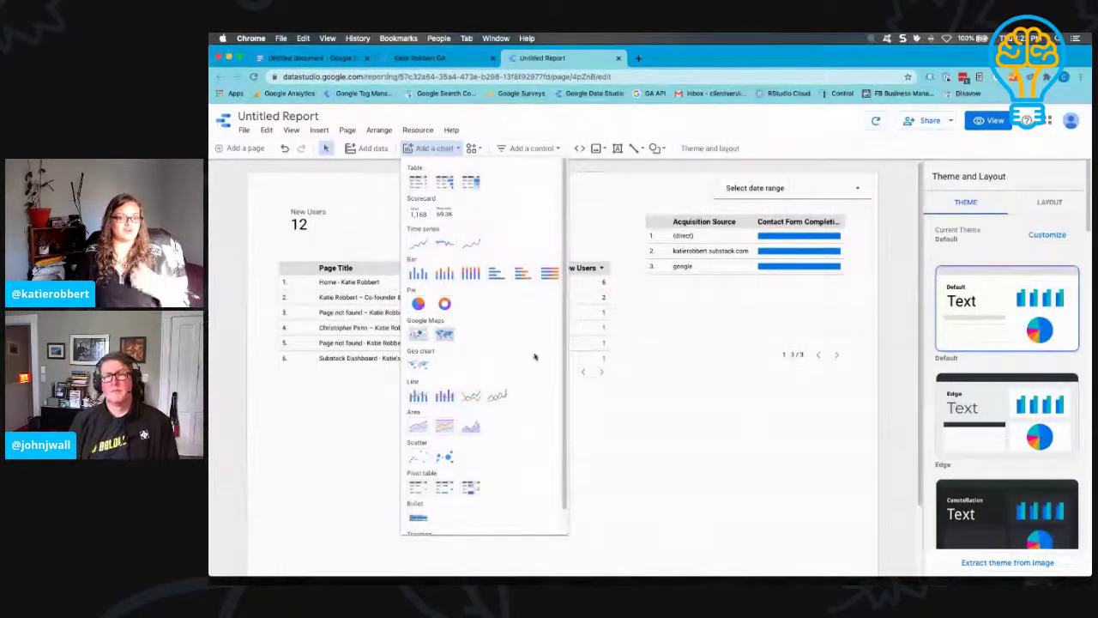
pyautogui.click(668, 490)
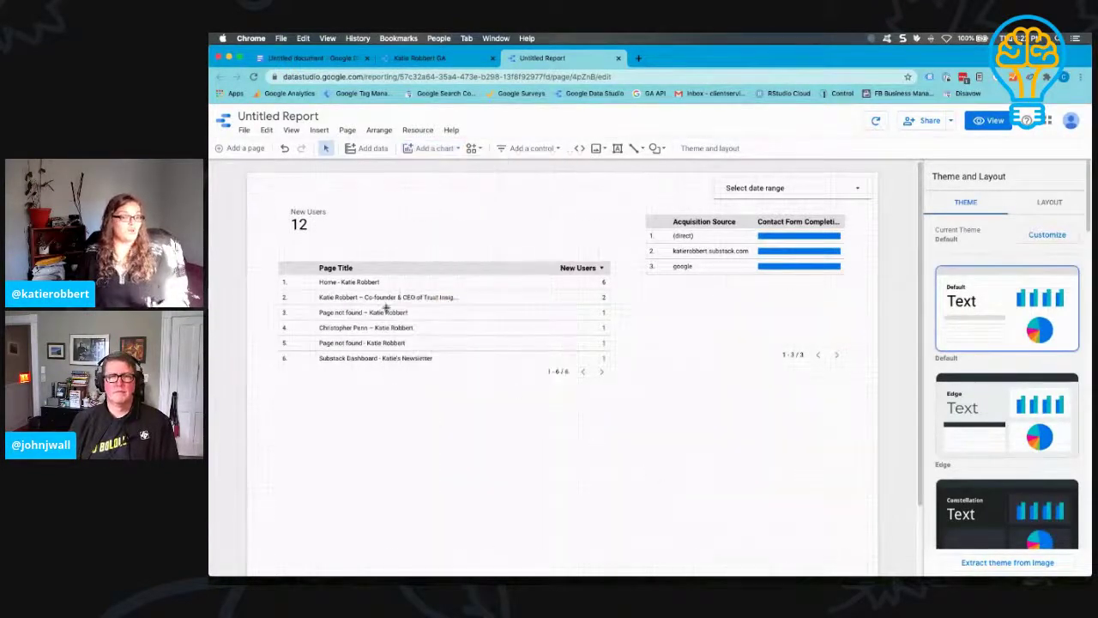
# Add a second page and rename Page 1 with the report owner's first name in possessive form followed by "metrics".
pyautogui.click(218, 151)
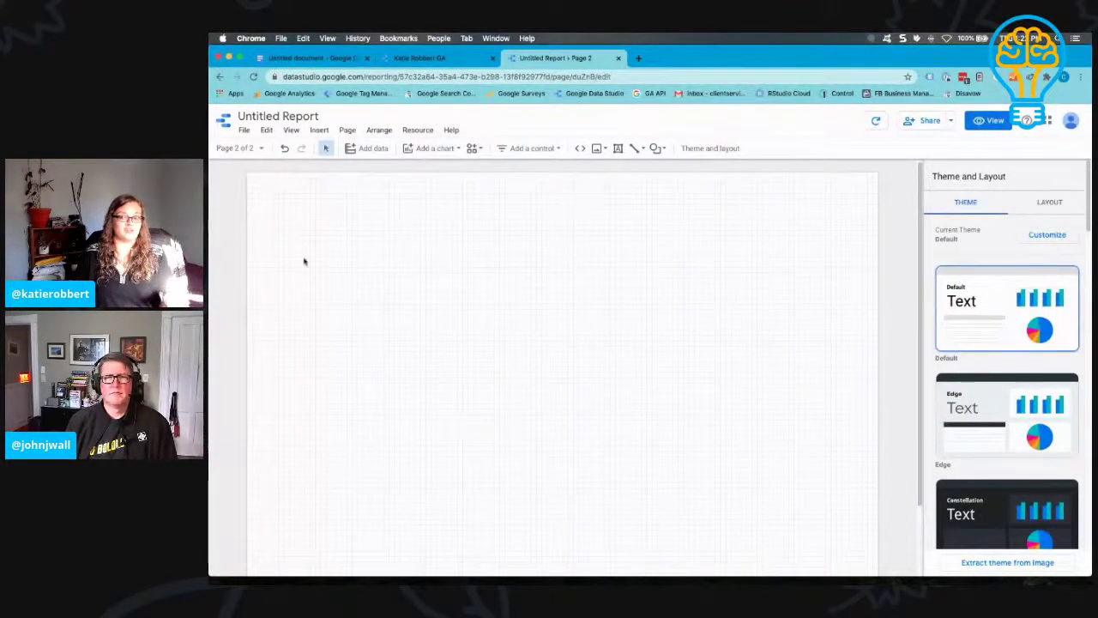
pyautogui.click(260, 149)
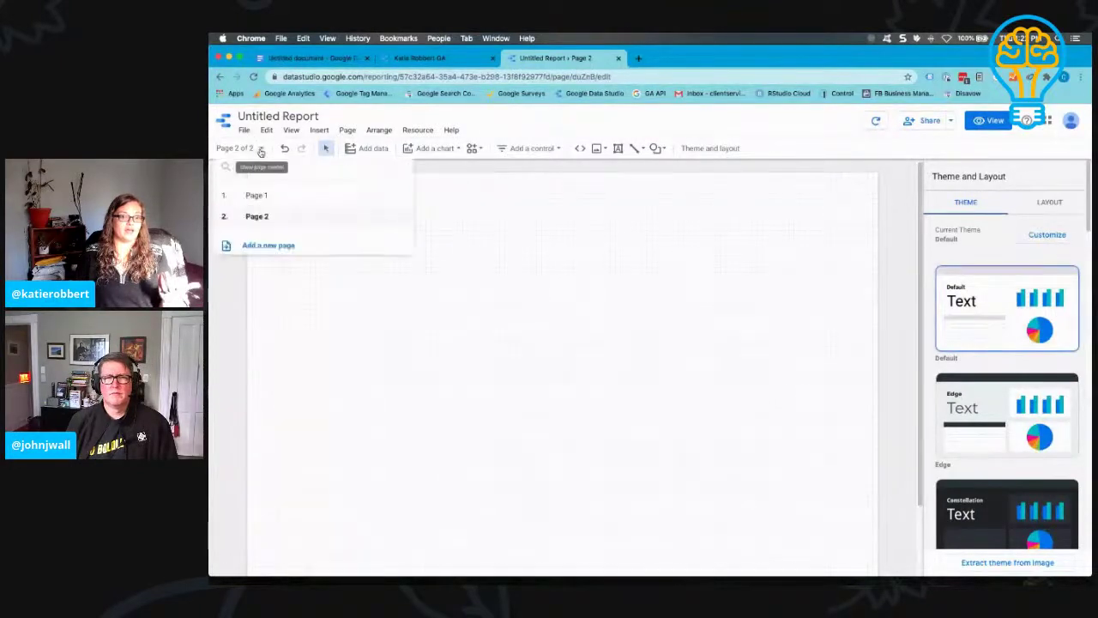
pyautogui.click(399, 195)
pyautogui.click(434, 198)
pyautogui.write('Pag')
pyautogui.press('BackSpace')
pyautogui.press('BackSpace')
pyautogui.press('BackSpace')
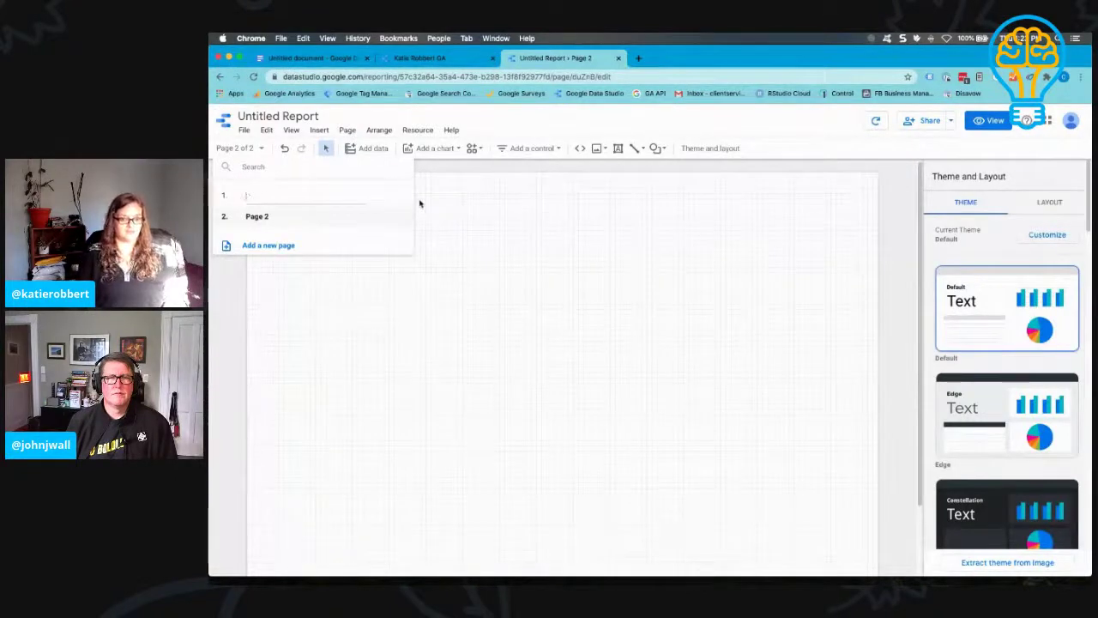
pyautogui.write("Katie's metri")
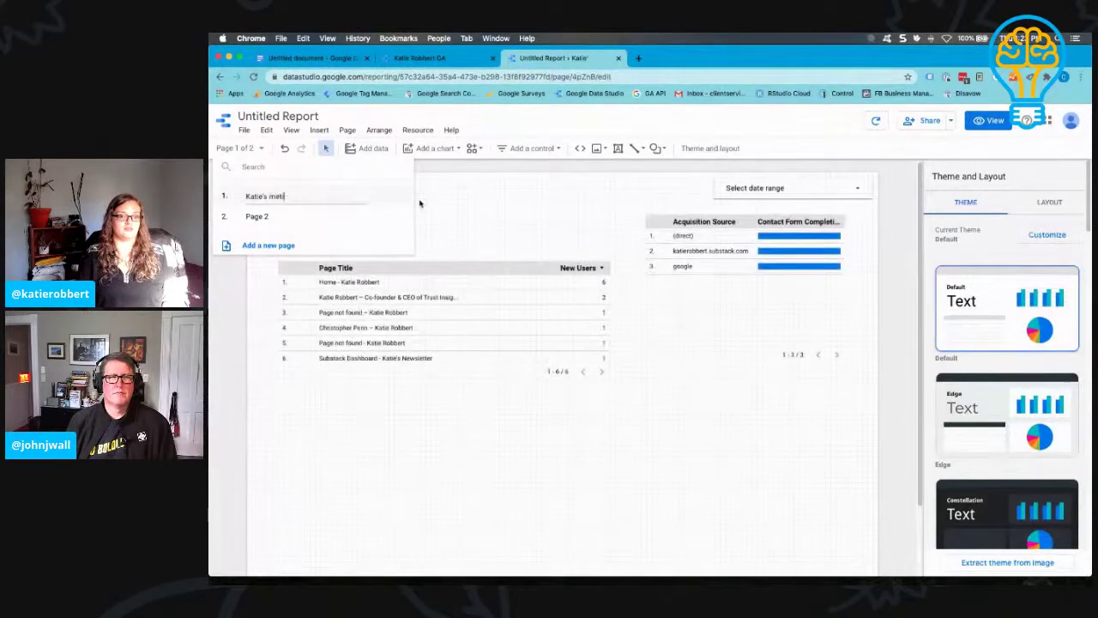
pyautogui.write('cs')
# Rename Page 2 with the colleague's first name in possessive form followed by "metrics".
pyautogui.click(369, 216)
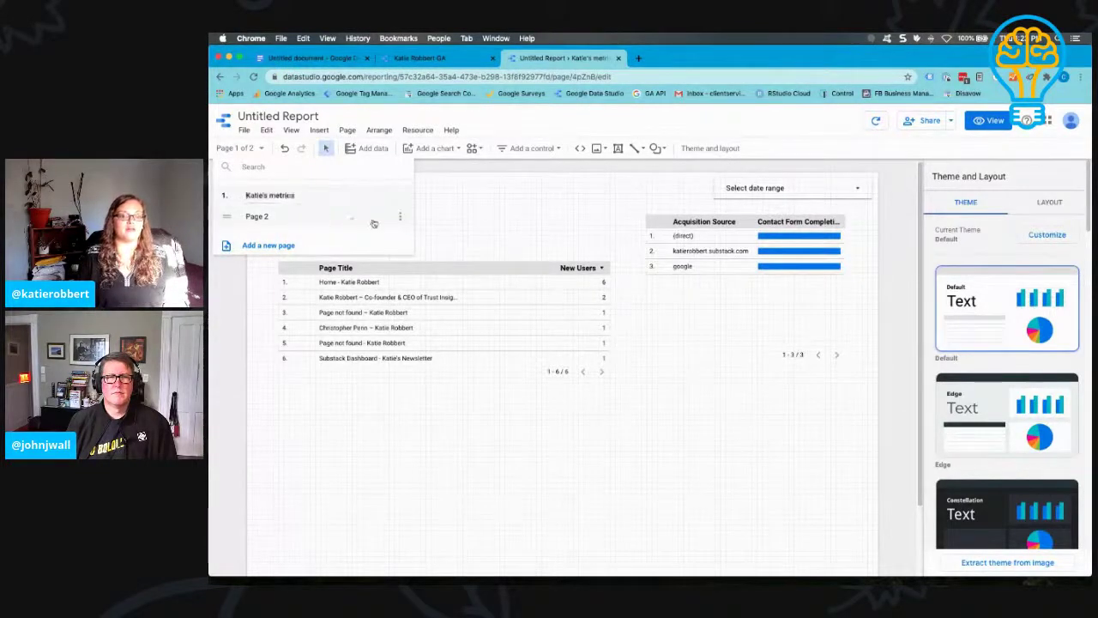
pyautogui.click(398, 221)
pyautogui.click(404, 220)
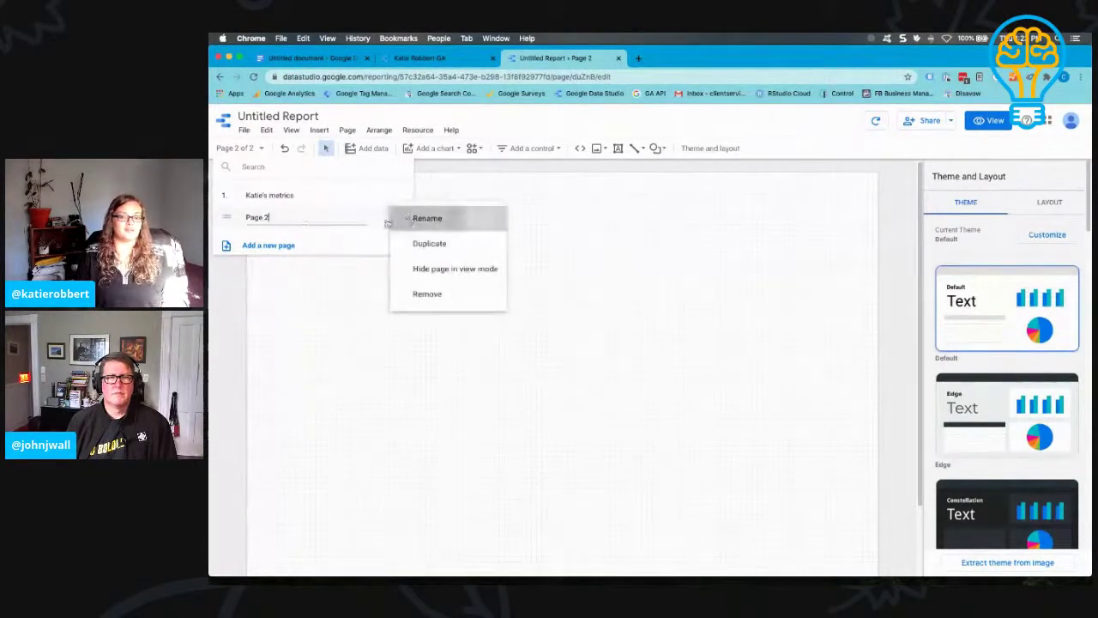
pyautogui.press('BackSpace')
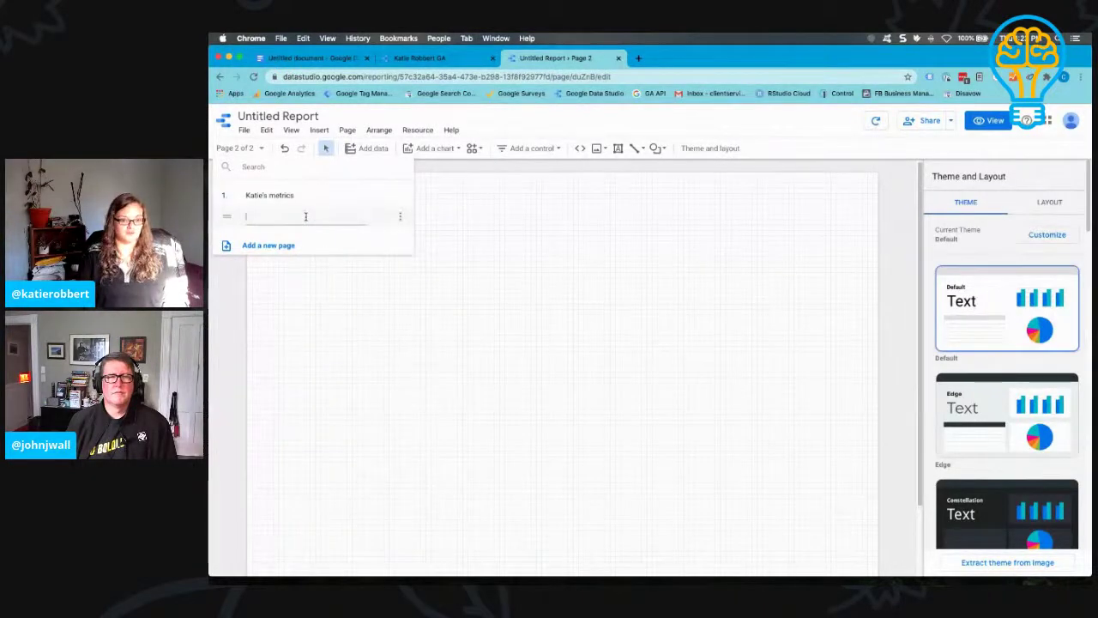
pyautogui.write("John's metrics")
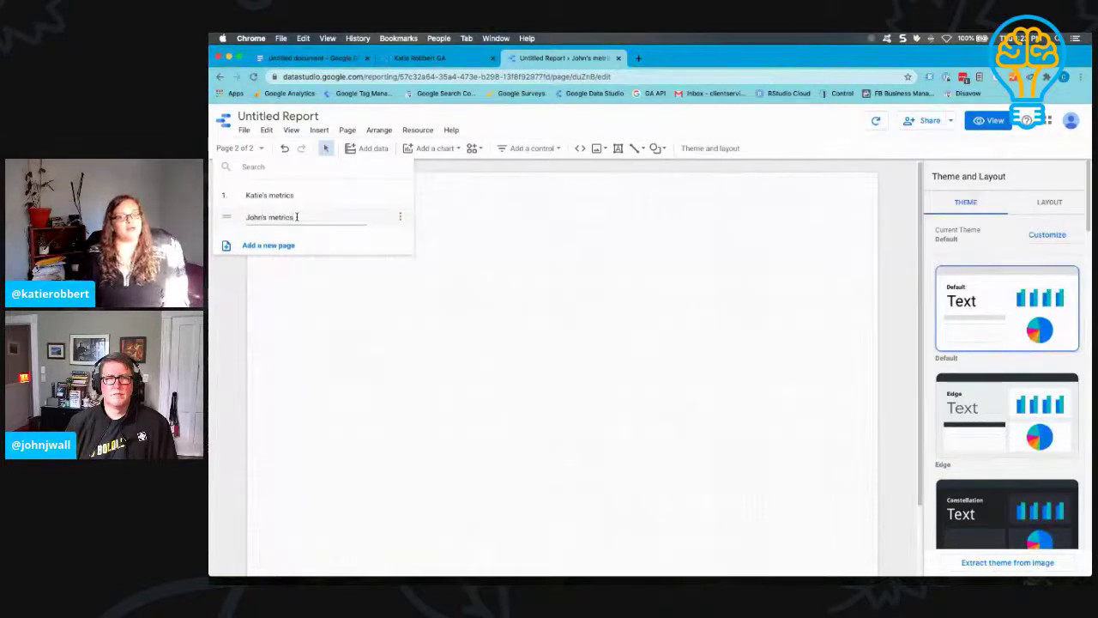
pyautogui.click(378, 330)
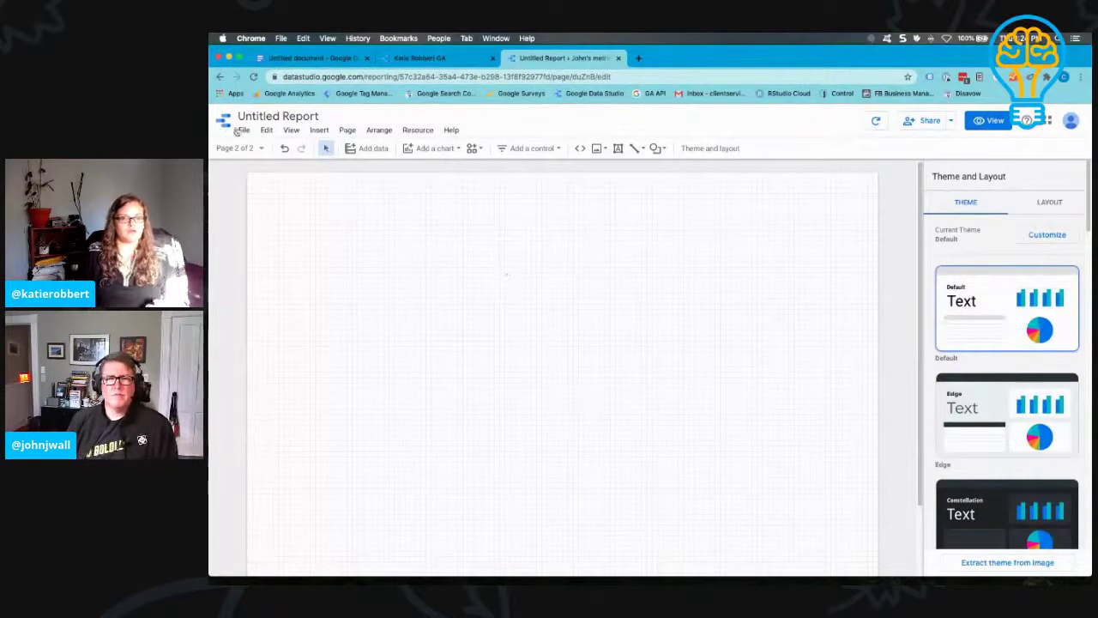
# Return to the first report page and move the acquisition source table slightly down, away from the date range control.
pyautogui.click(257, 150)
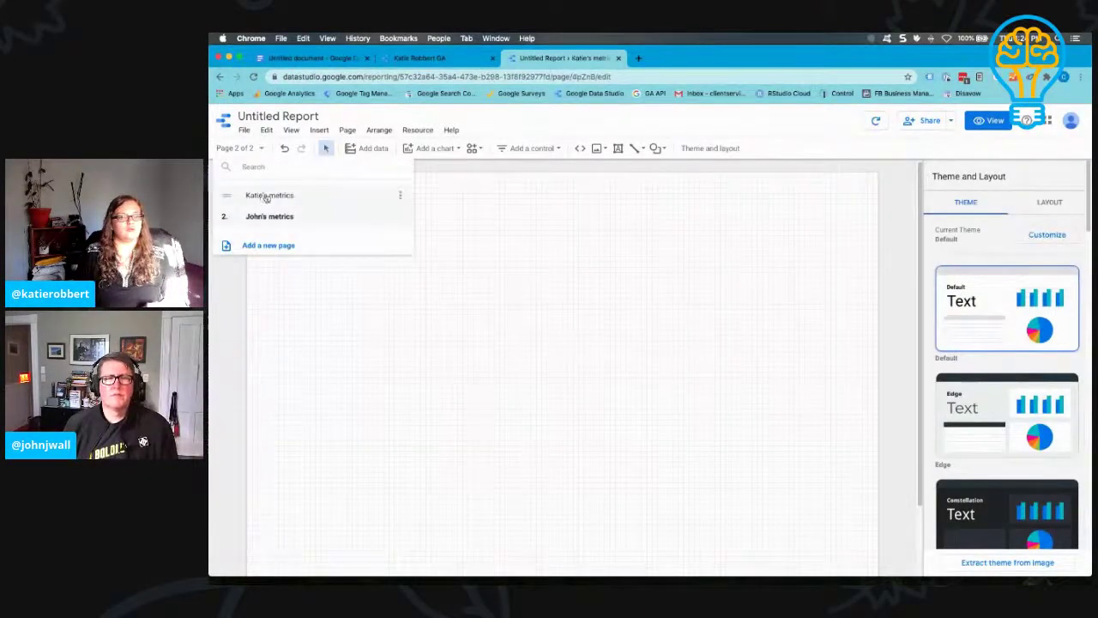
pyautogui.click(265, 196)
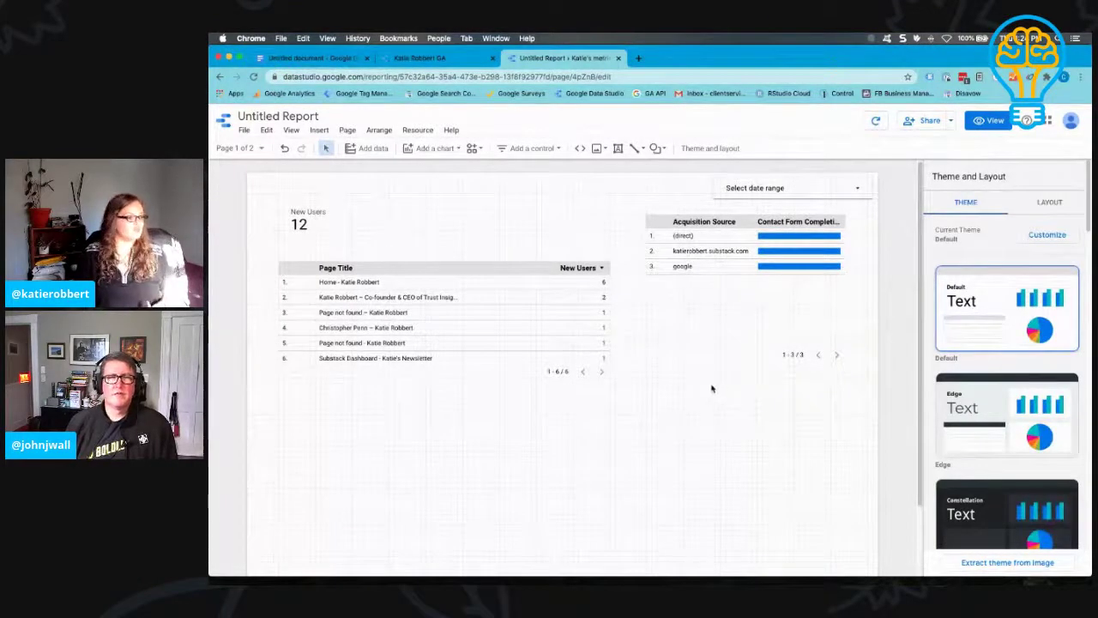
pyautogui.click(736, 222)
pyautogui.moveTo(737, 222); pyautogui.dragTo(736, 253)
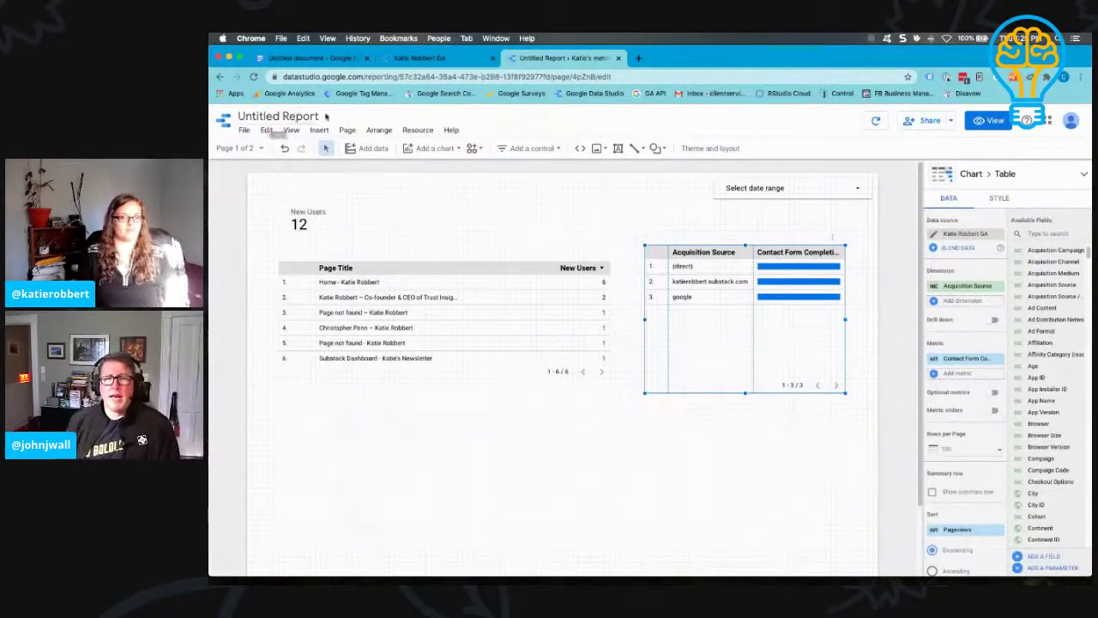
# Rename the untitled report with the owner's first name in possessive form followed by "Dashboard".
pyautogui.moveTo(320, 116); pyautogui.dragTo(238, 115)
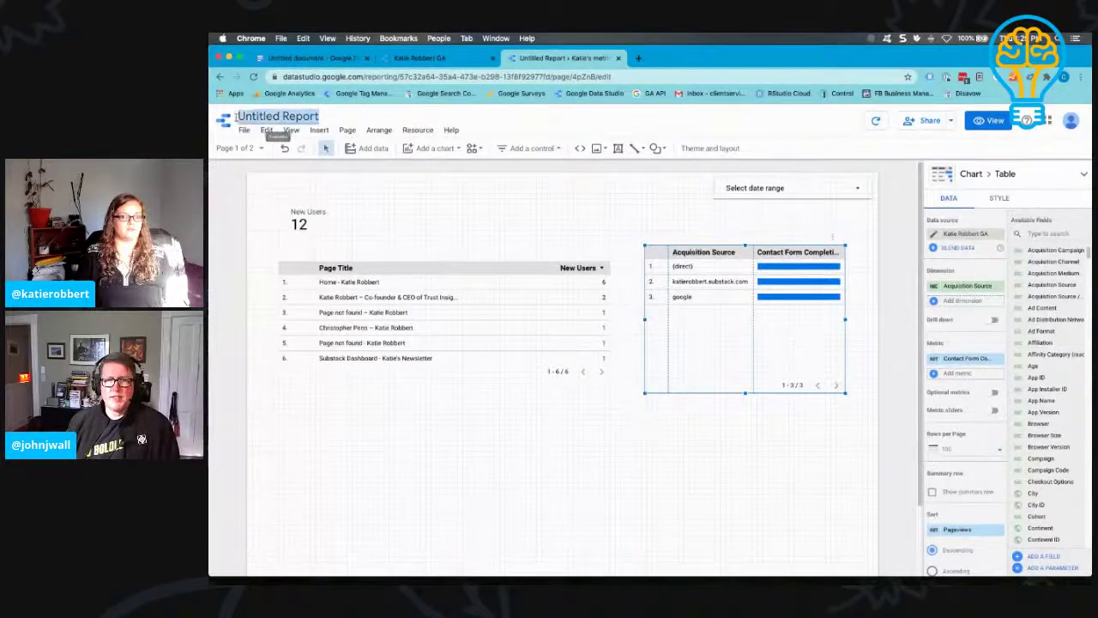
pyautogui.write('K')
pyautogui.write("'s Dash")
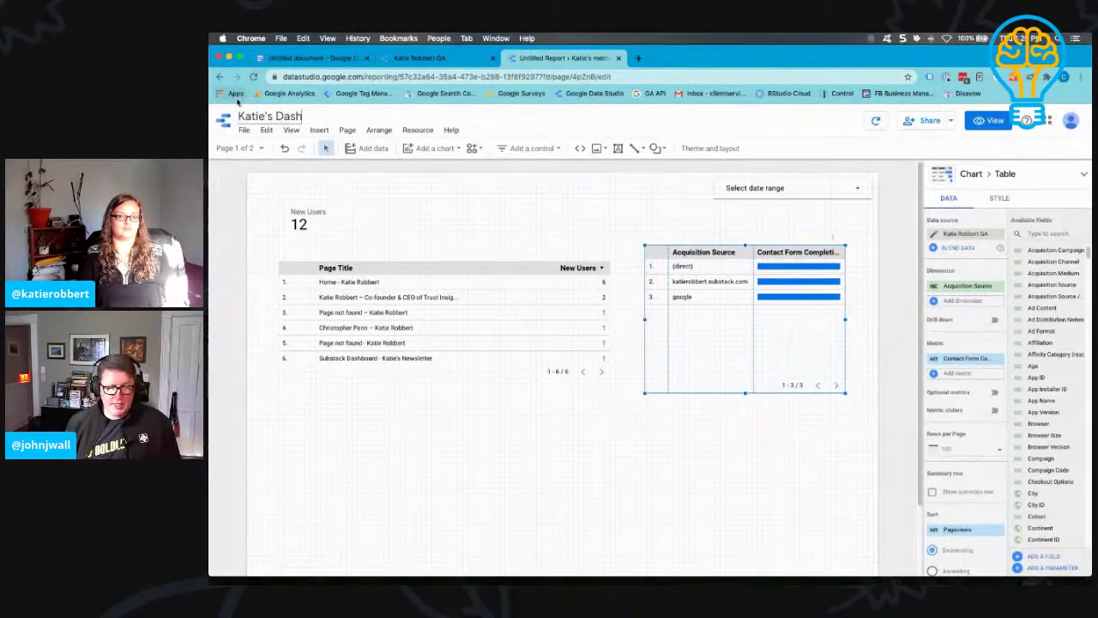
pyautogui.write('board')
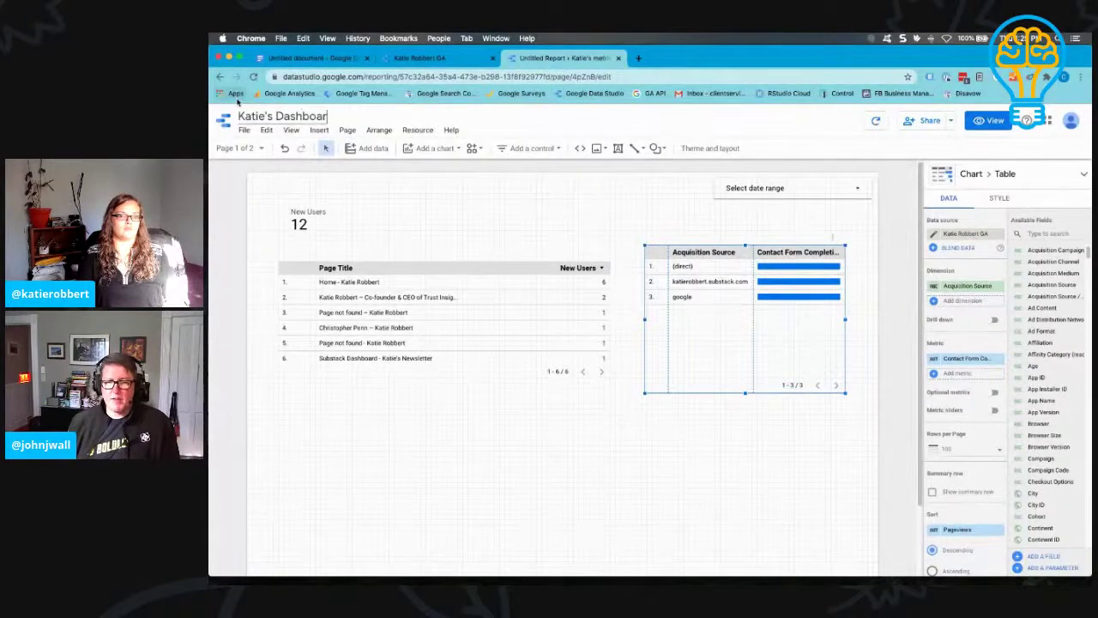
# Delete the New Users scorecard from the first report page.
pyautogui.click(360, 208)
pyautogui.click(313, 213)
pyautogui.press('Delete')
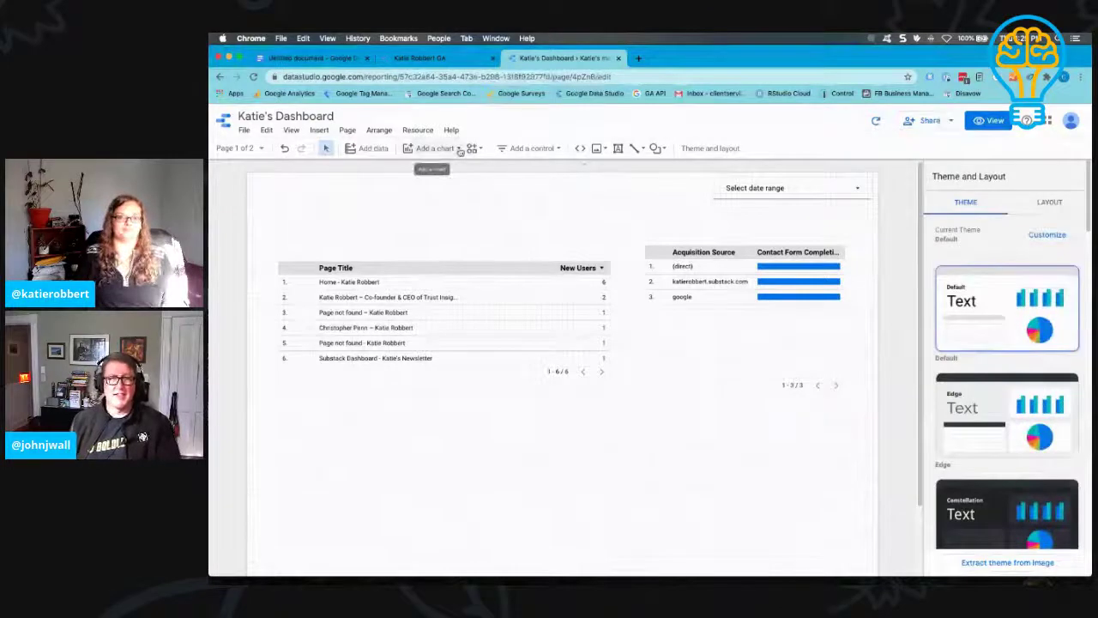
# Turn off pagination for the acquisition source table, toggling its row numbers off and back on.
pyautogui.click(712, 276)
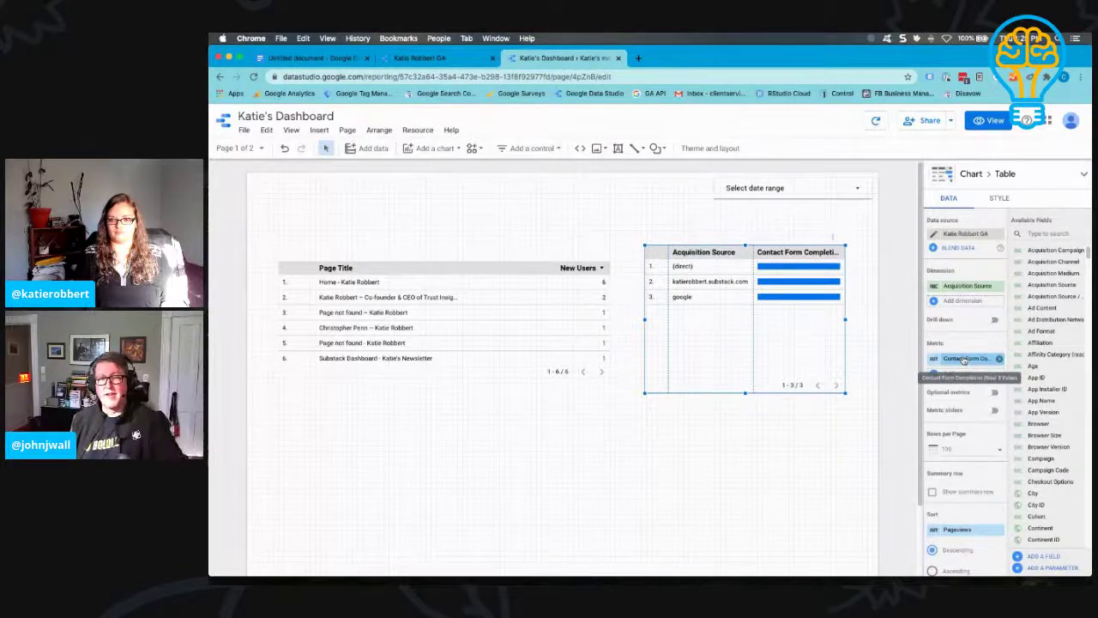
pyautogui.click(999, 199)
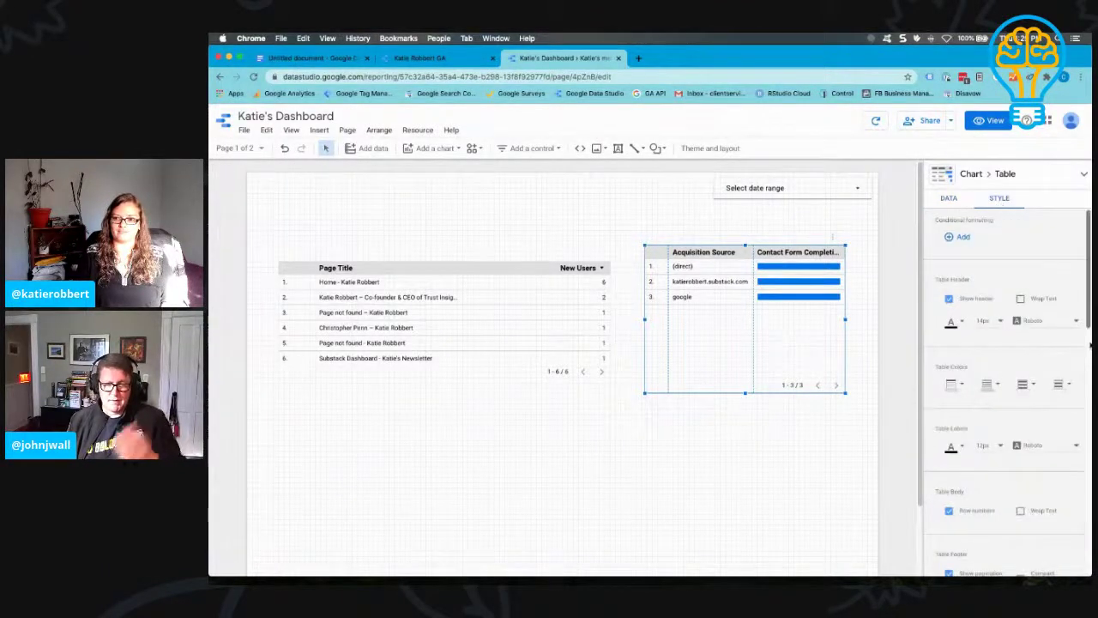
pyautogui.scroll(-3, 1007, 481)
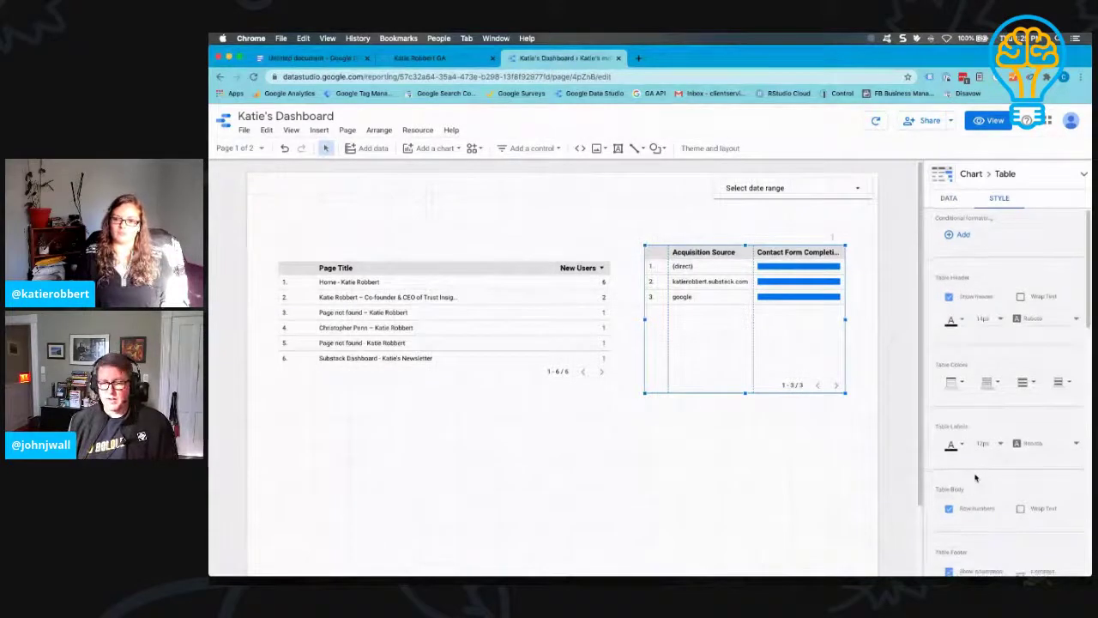
pyautogui.click(949, 372)
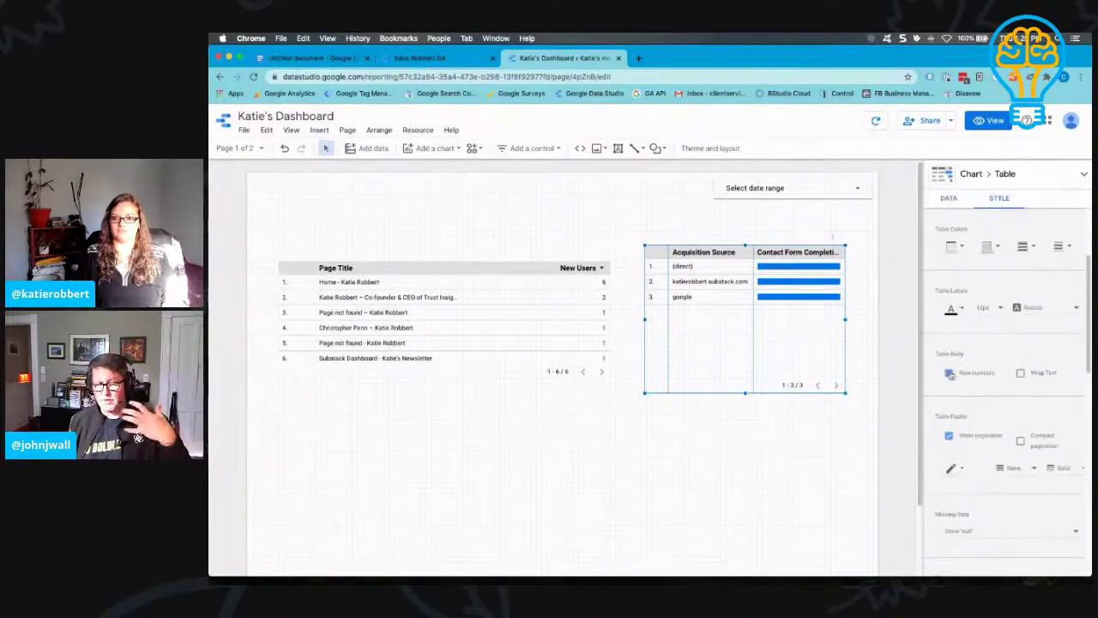
pyautogui.click(949, 436)
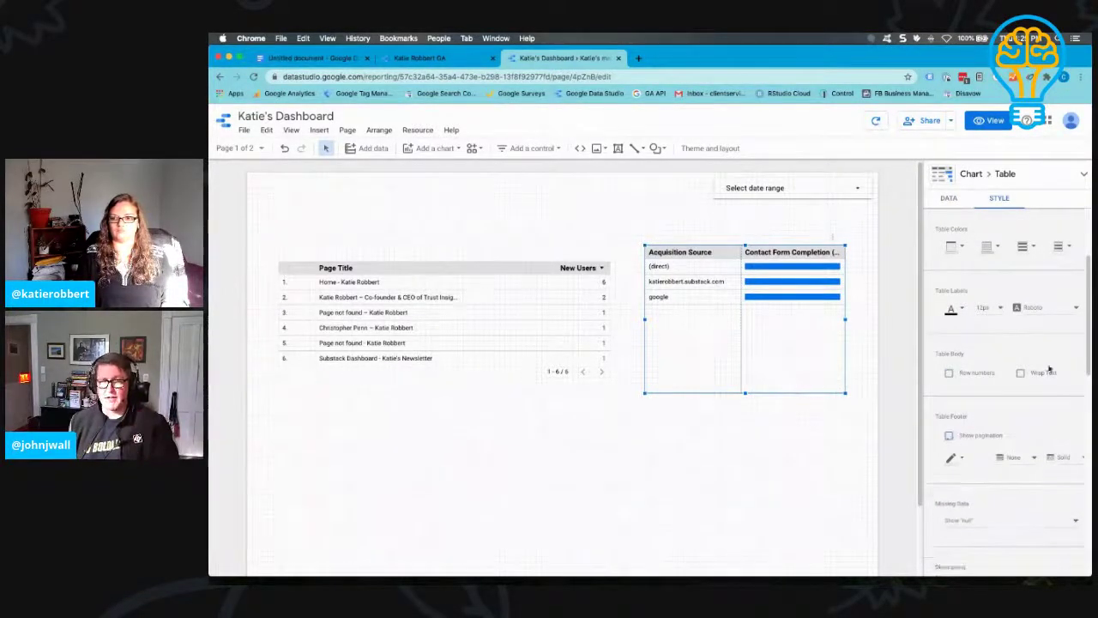
pyautogui.click(949, 372)
pyautogui.scroll(-3, 1015, 408)
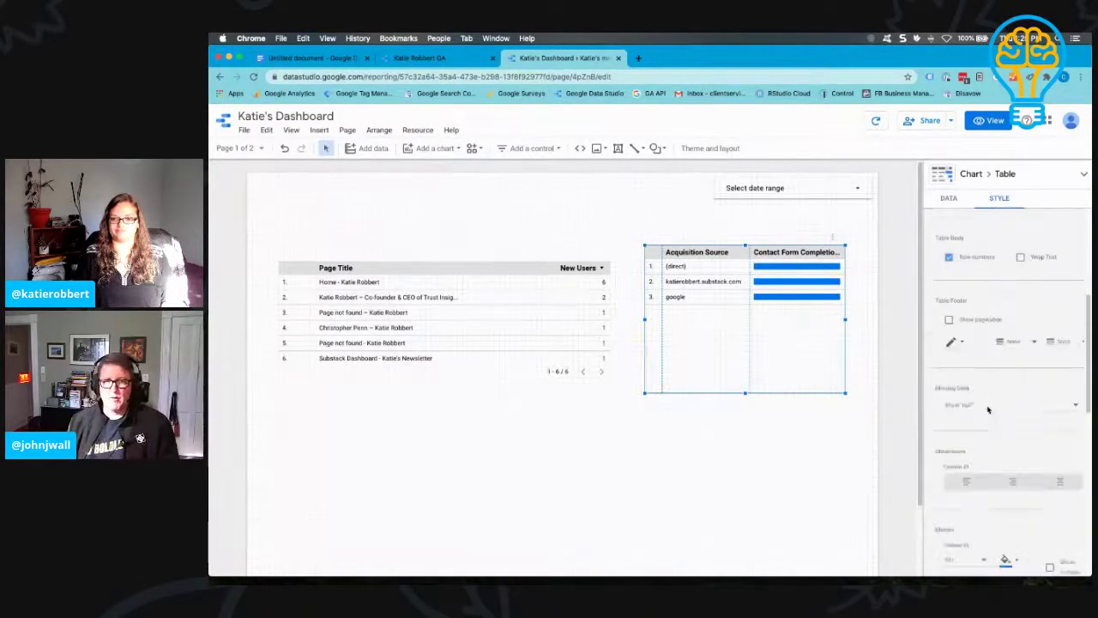
pyautogui.scroll(-5, 1016, 403)
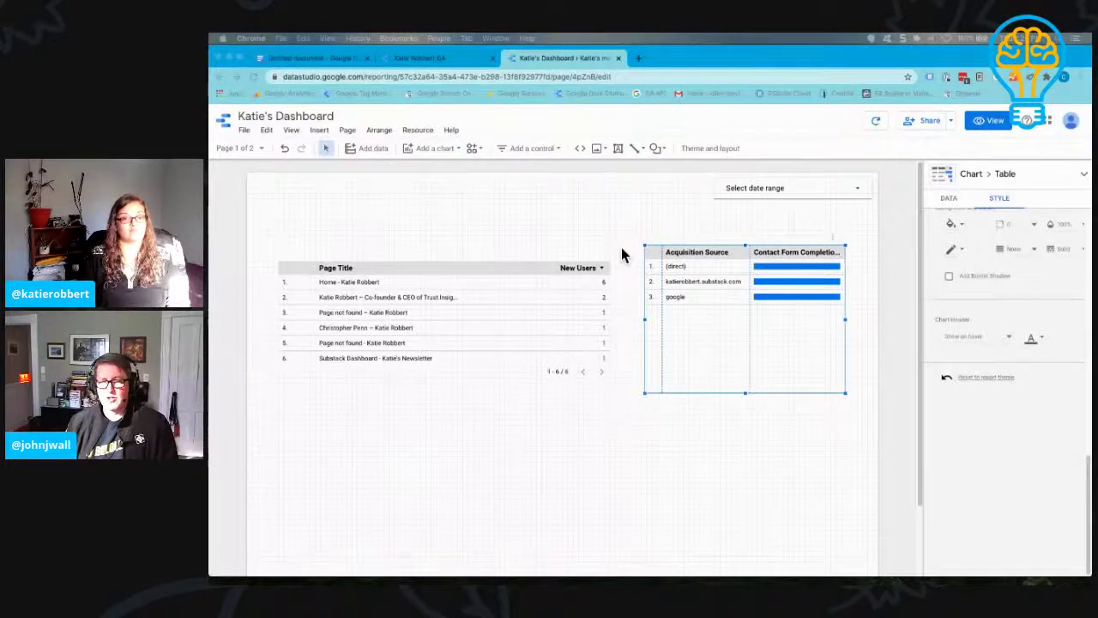
# Switch the report to view mode and review its sharing options.
pyautogui.click(987, 121)
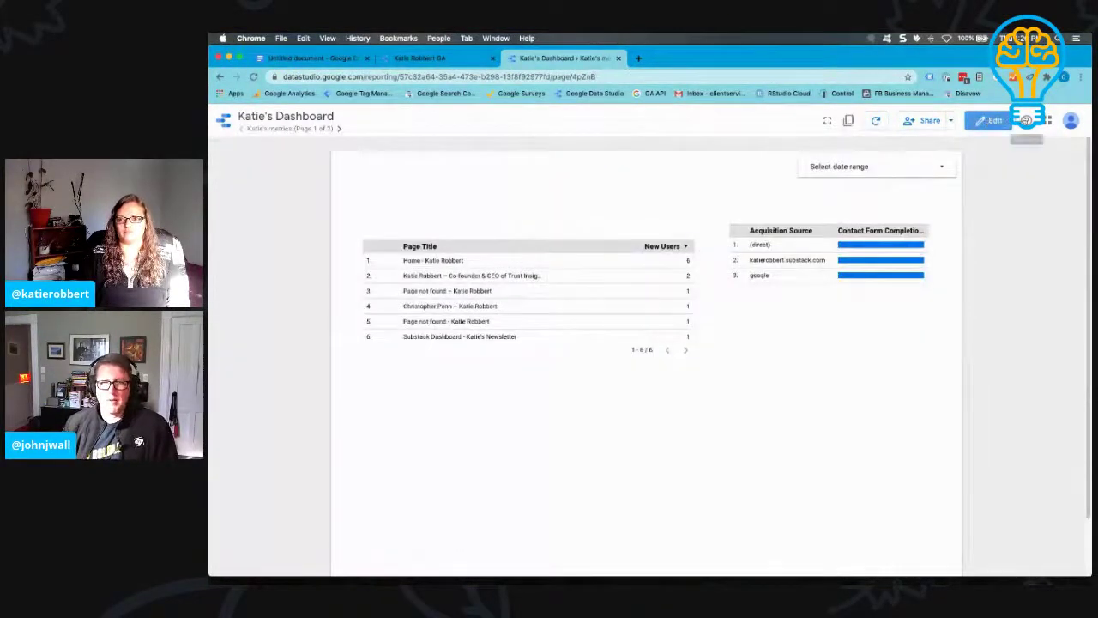
pyautogui.click(951, 122)
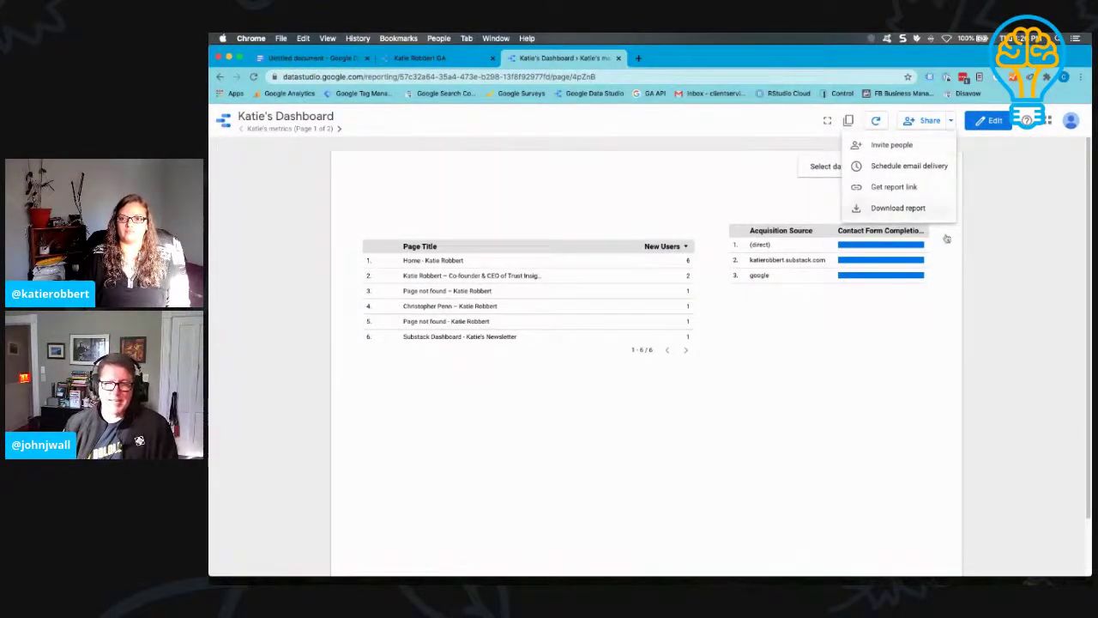
pyautogui.click(878, 382)
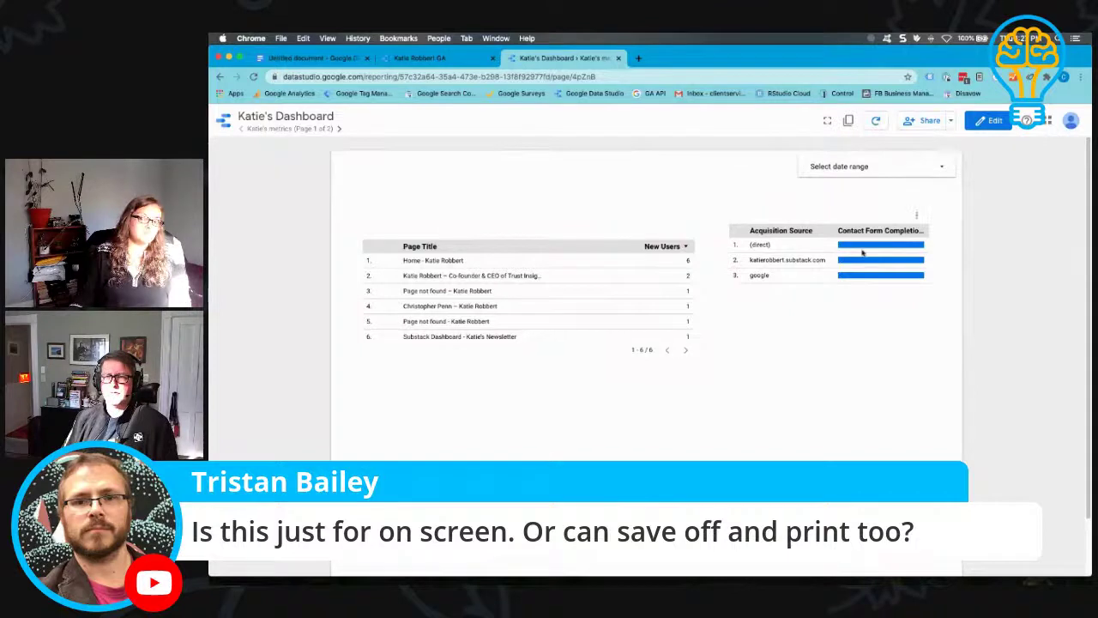
pyautogui.click(951, 121)
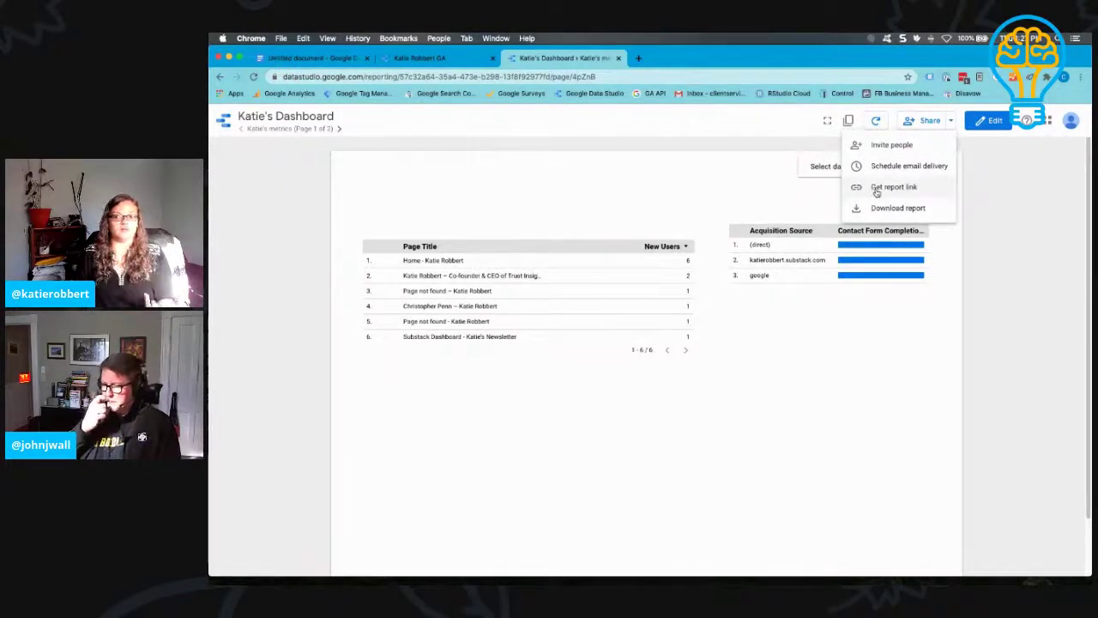
pyautogui.click(733, 444)
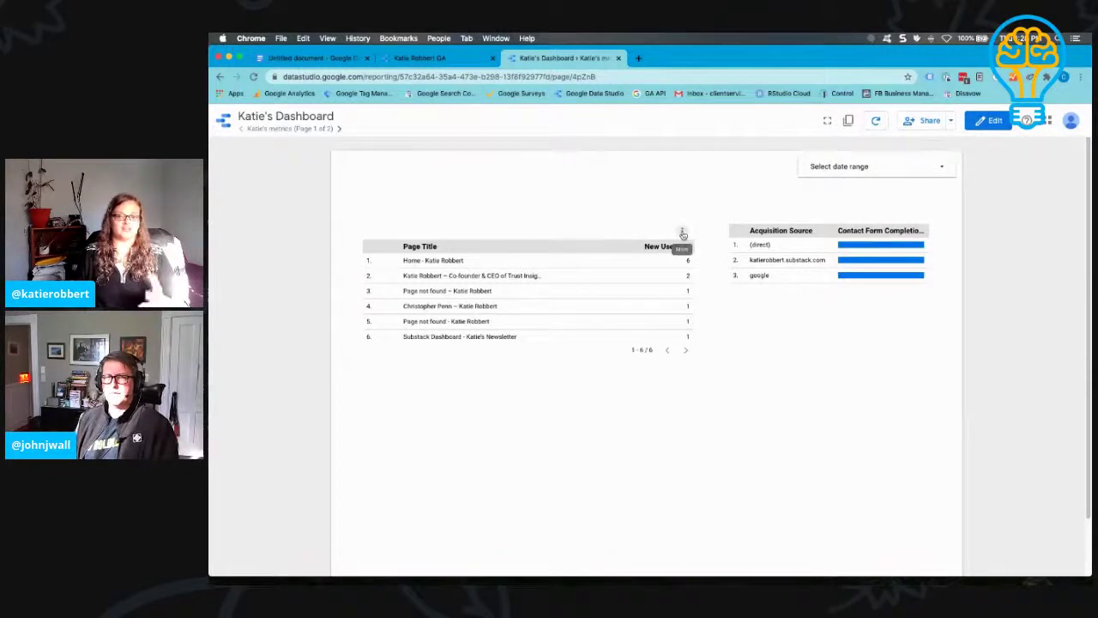
# Review the page title table's sorting and export options and the date range control's calendar.
pyautogui.click(683, 233)
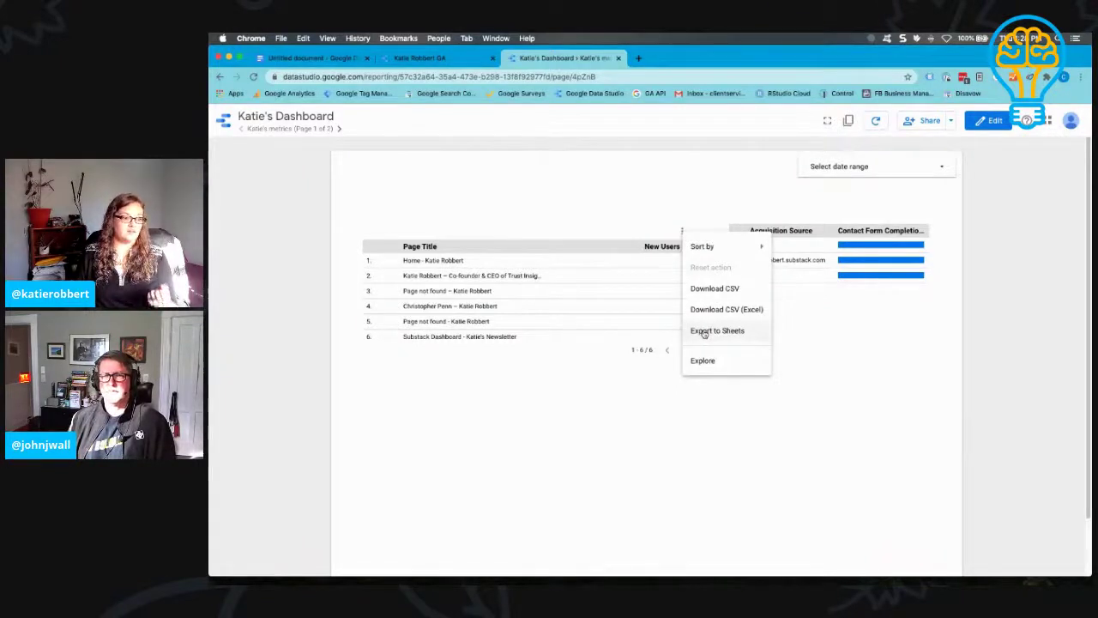
pyautogui.moveTo(755, 248)
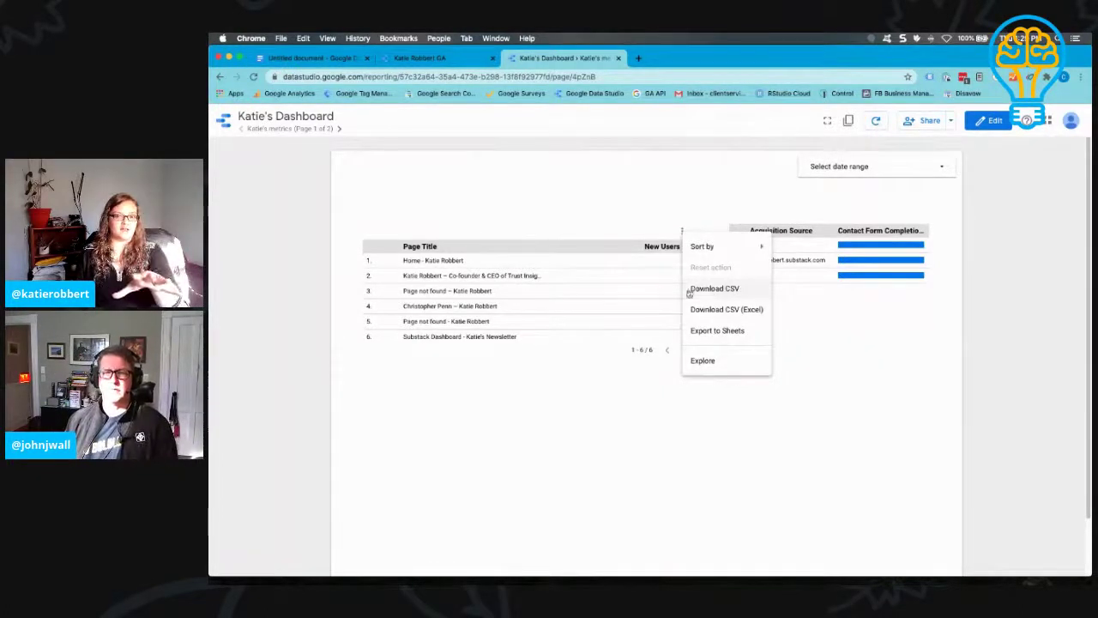
pyautogui.click(885, 169)
pyautogui.click(884, 170)
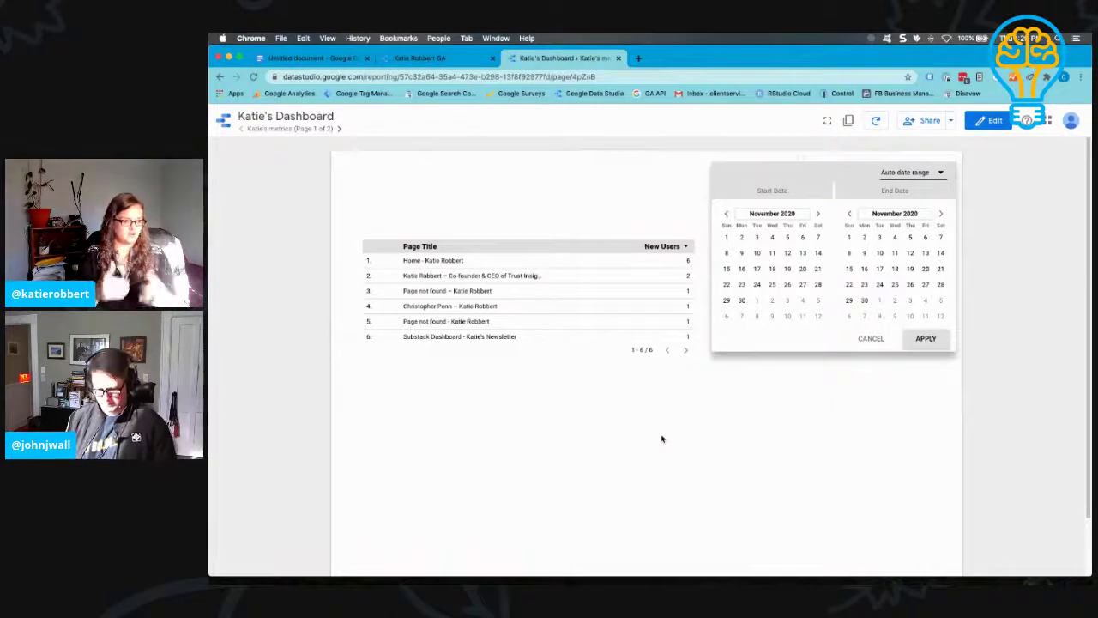
pyautogui.click(706, 443)
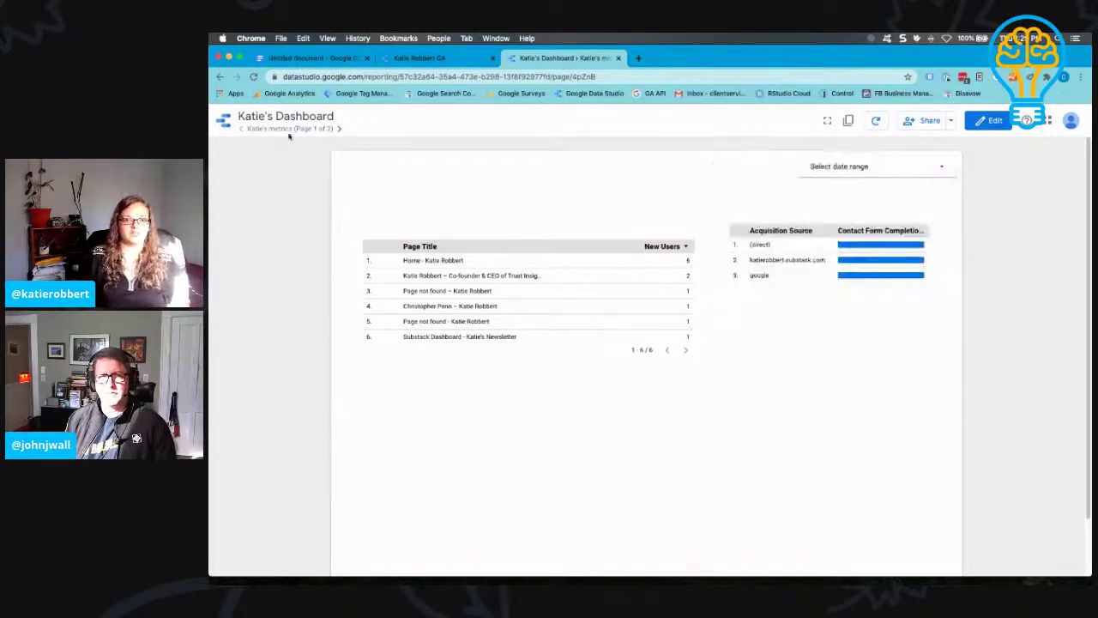
# Open the "Trust Insight top pages and referring sources" report and examine its Referral Traffic and All Other Traffic tables.
pyautogui.click(227, 126)
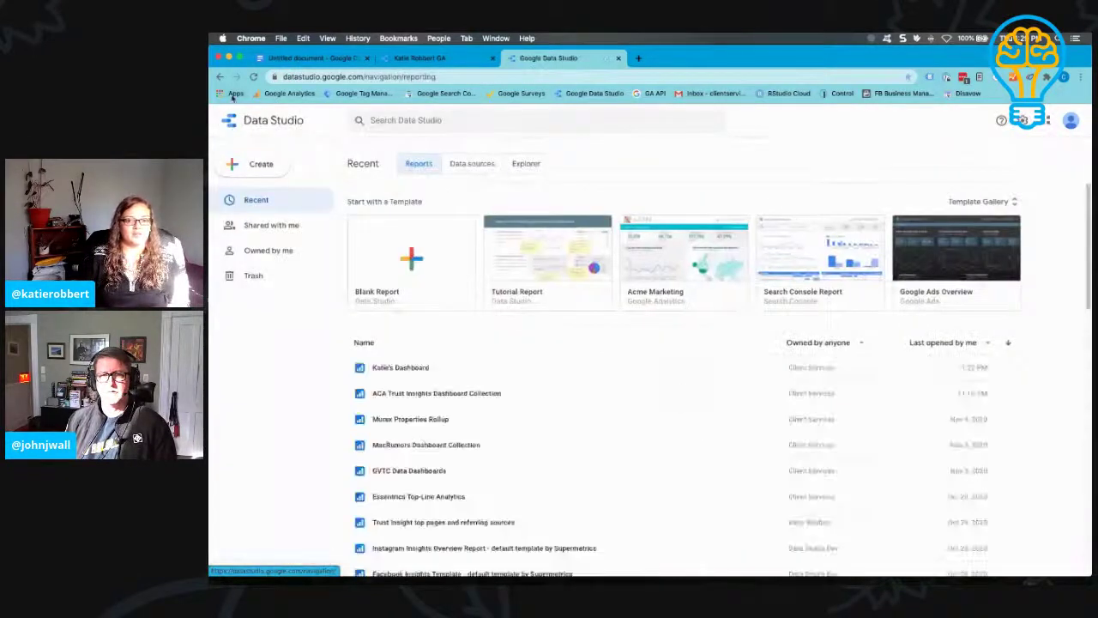
pyautogui.scroll(-3, 576, 395)
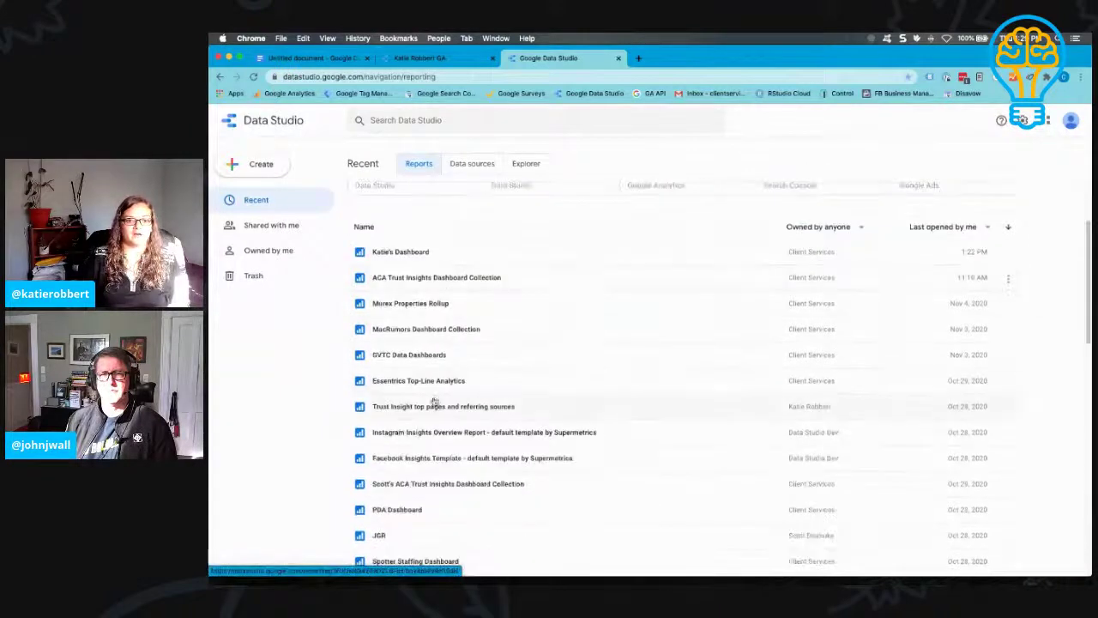
pyautogui.click(420, 408)
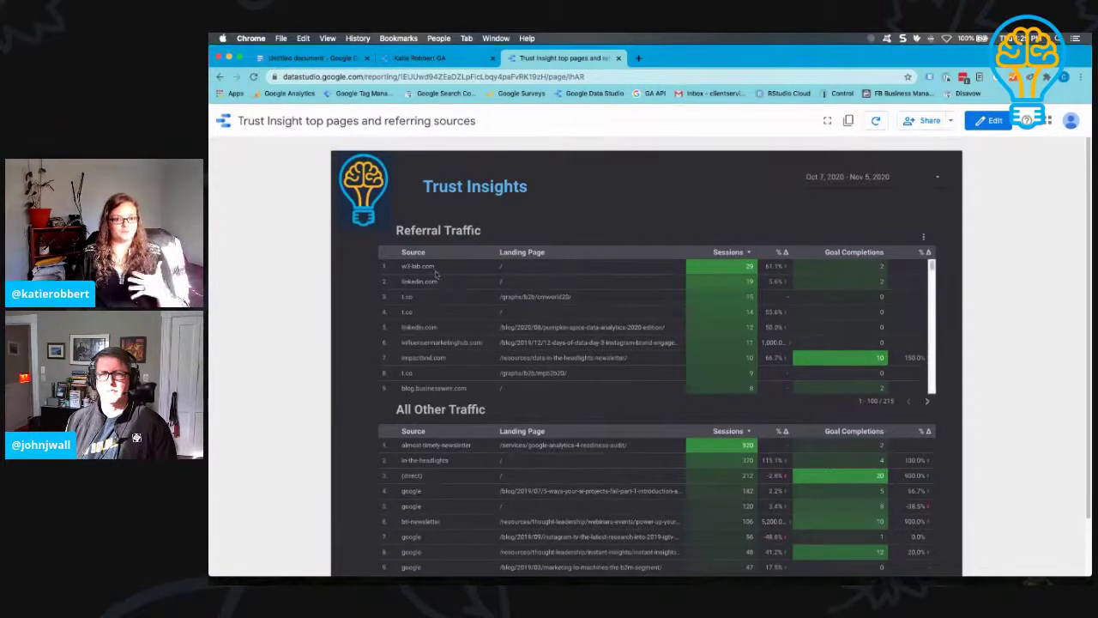
pyautogui.scroll(-2, 456, 307)
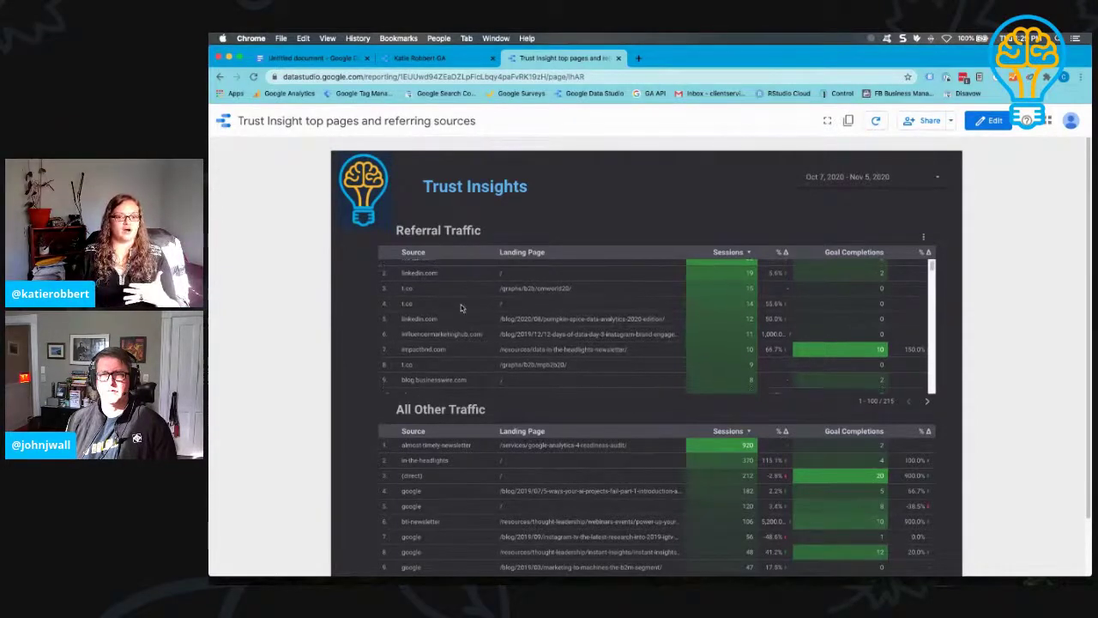
pyautogui.scroll(2, 461, 308)
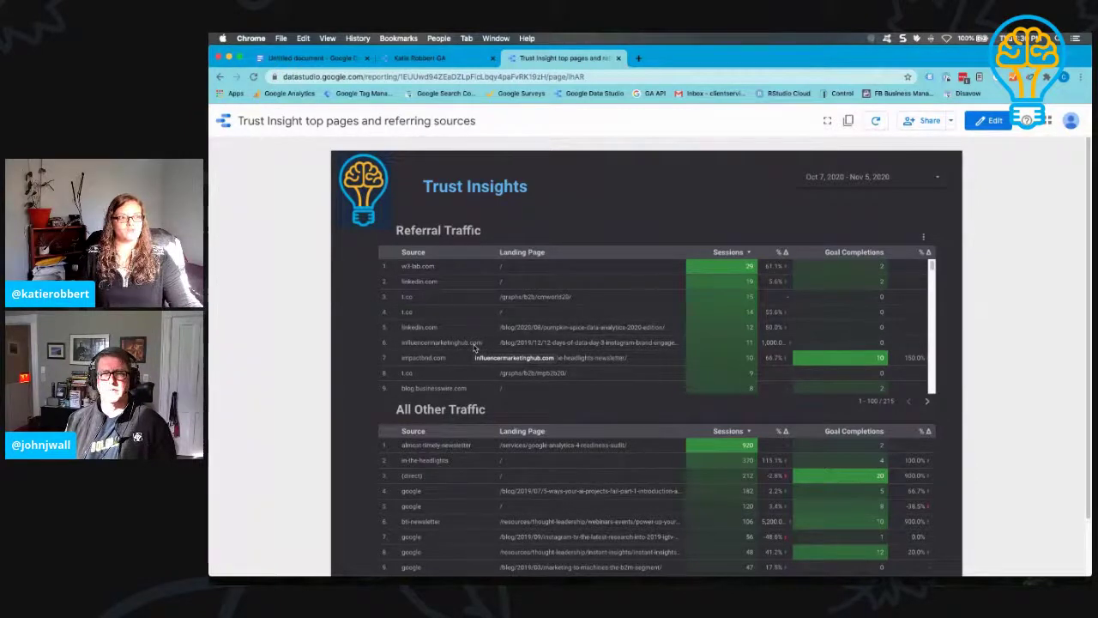
pyautogui.scroll(-1, 468, 359)
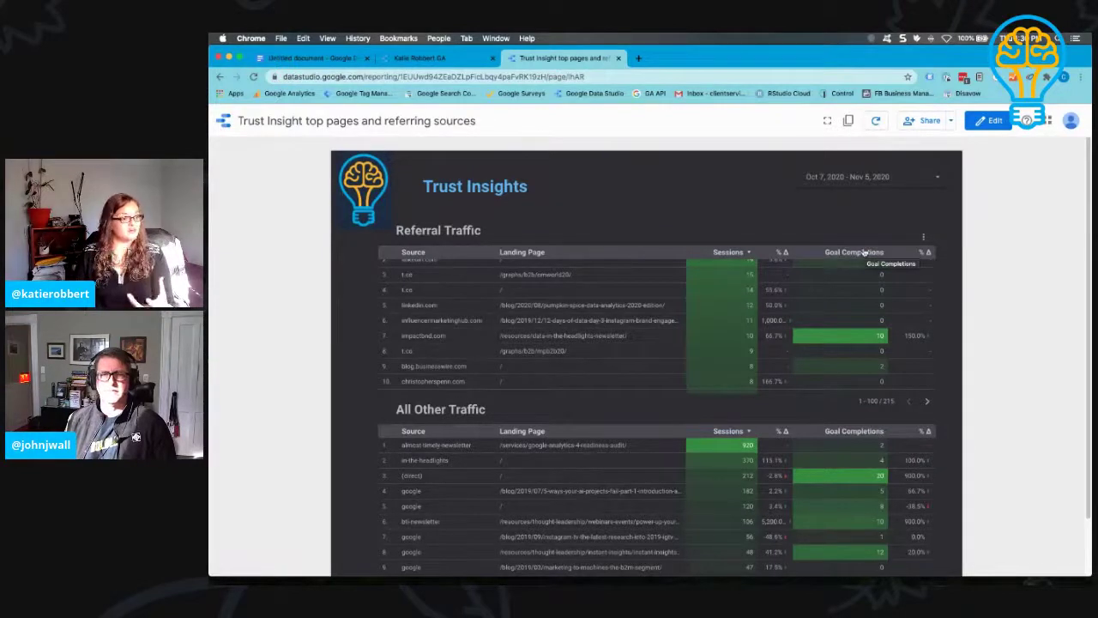
pyautogui.scroll(-5, 464, 418)
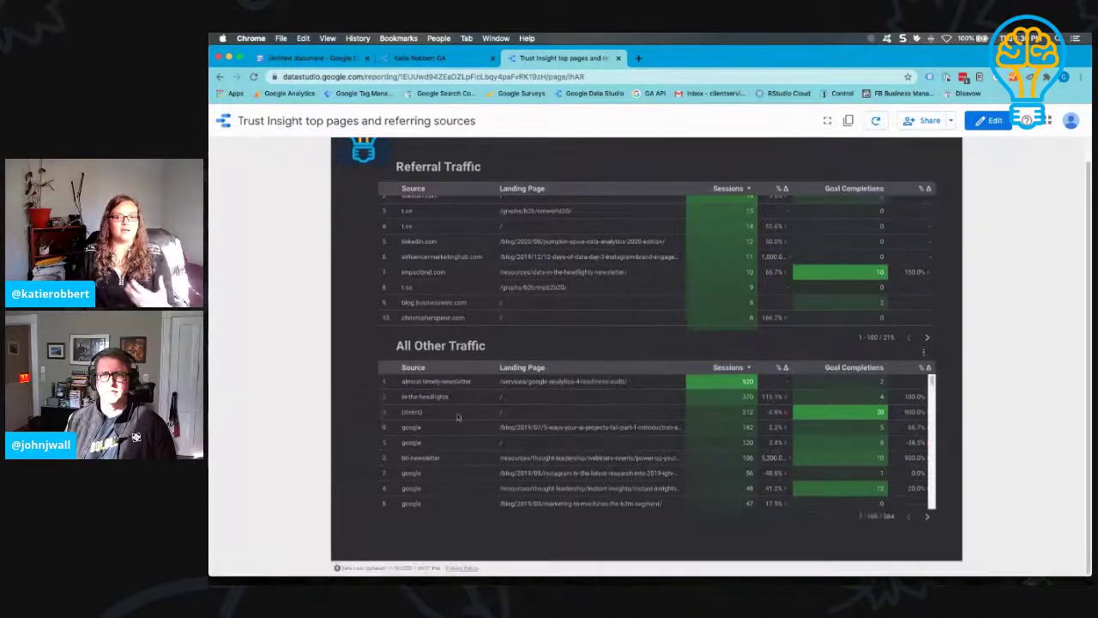
pyautogui.scroll(-3, 452, 417)
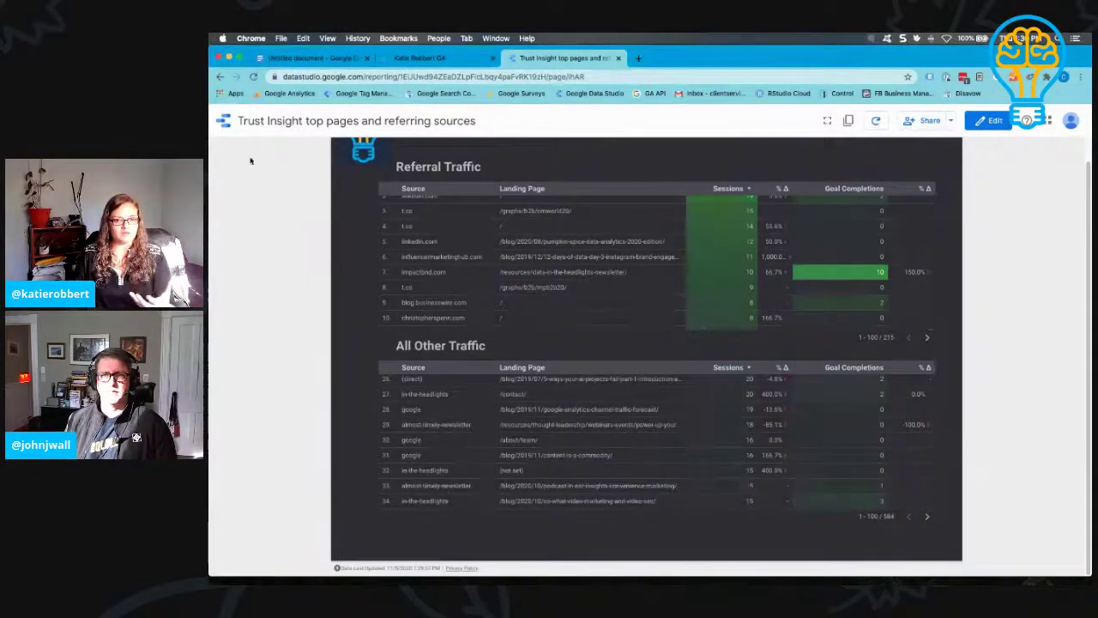
# Reopen the report owner's dashboard from the list of recent reports and switch it to edit mode.
pyautogui.click(224, 122)
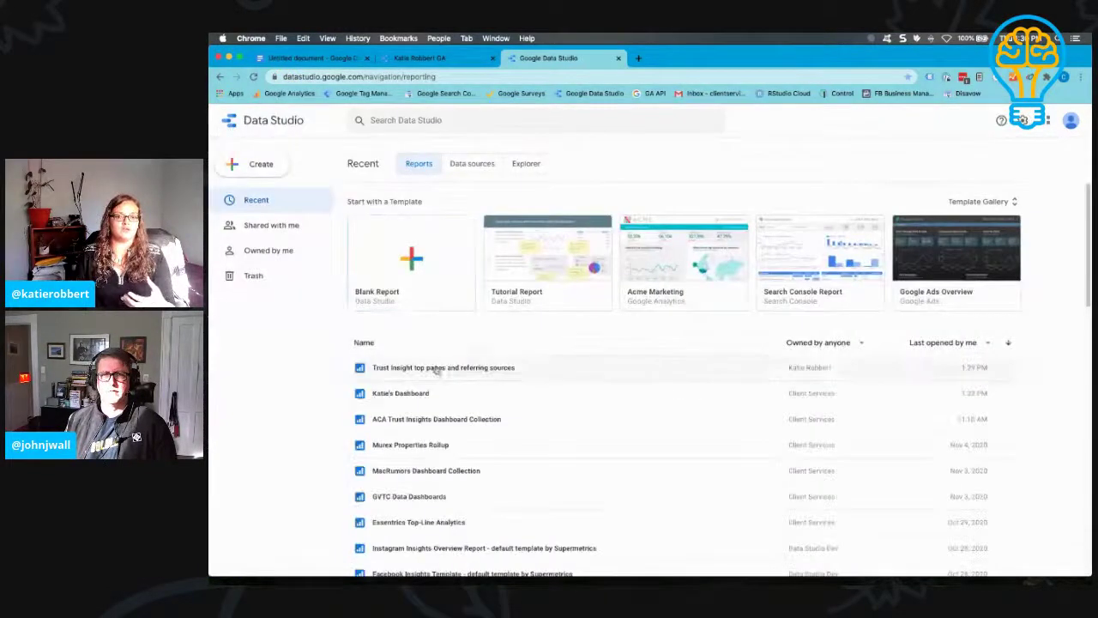
pyautogui.click(421, 393)
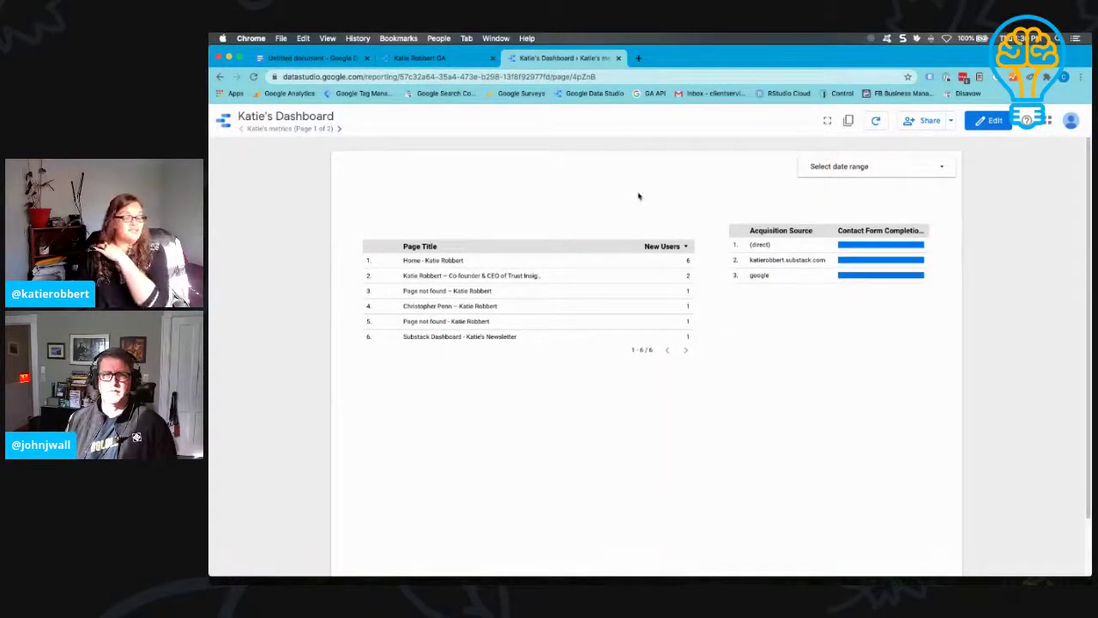
pyautogui.click(986, 121)
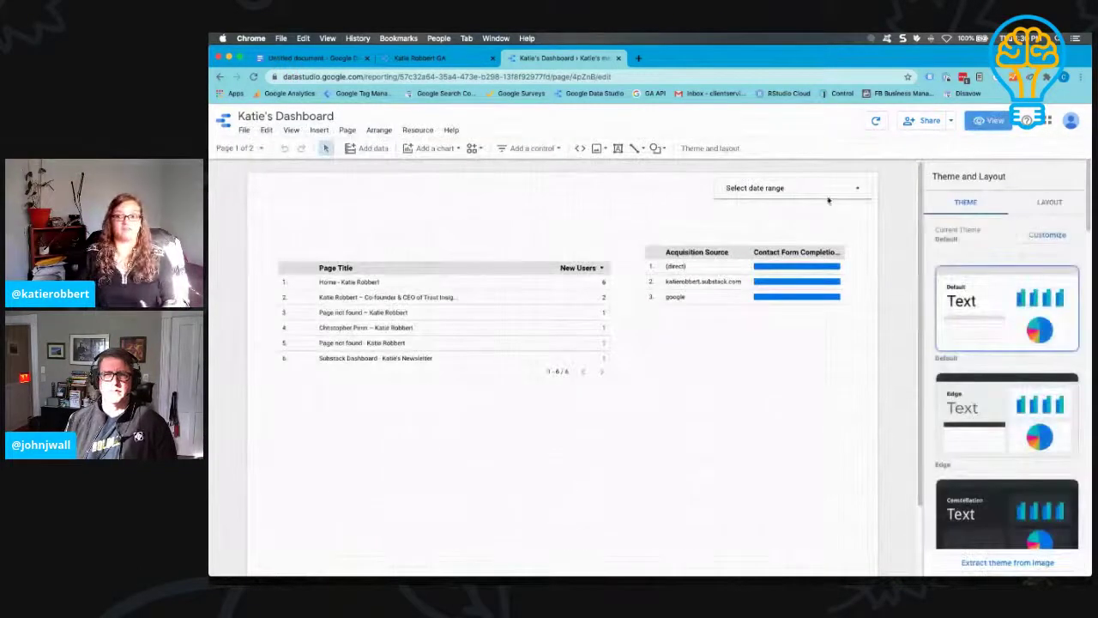
# Examine the report's layout settings, including view mode, canvas size, snapping and grid settings.
pyautogui.click(1050, 204)
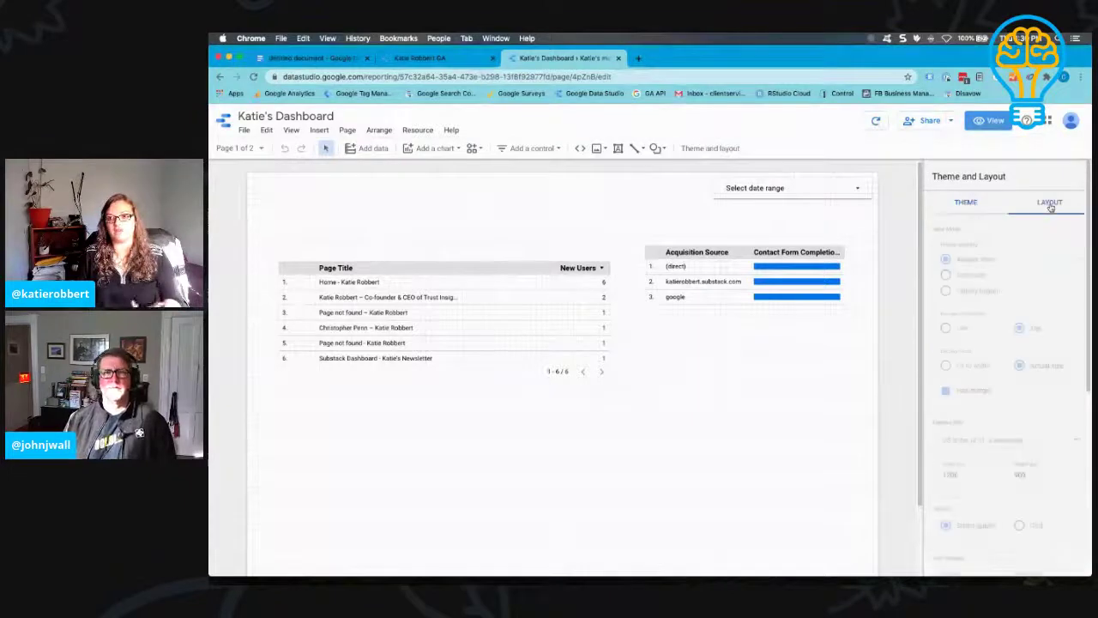
pyautogui.click(994, 206)
pyautogui.click(1041, 204)
pyautogui.scroll(-3, 991, 369)
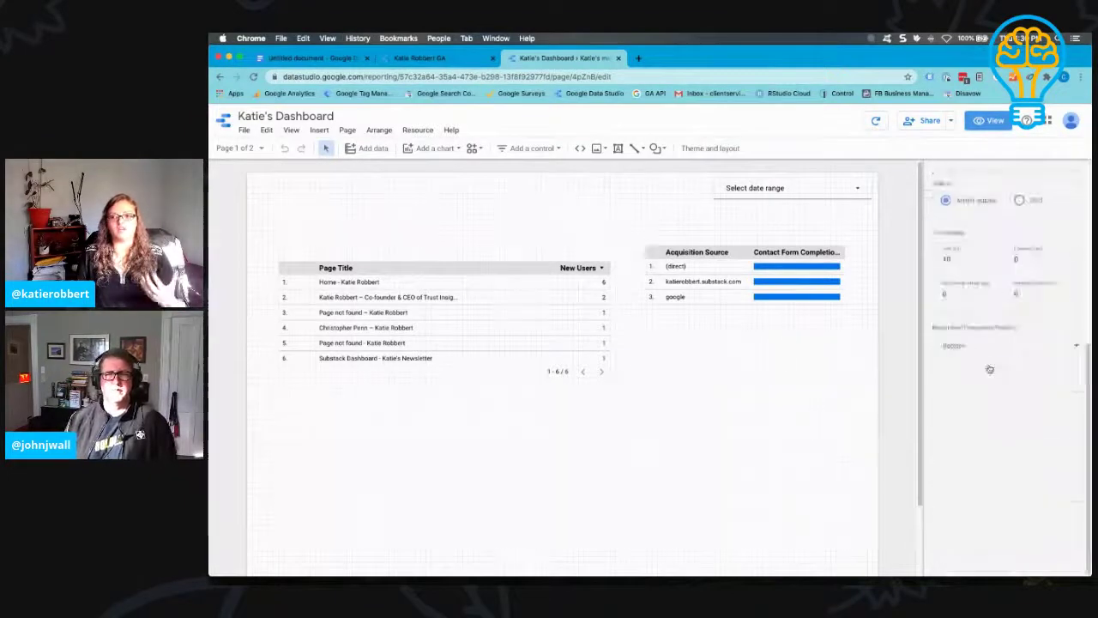
pyautogui.scroll(3, 990, 369)
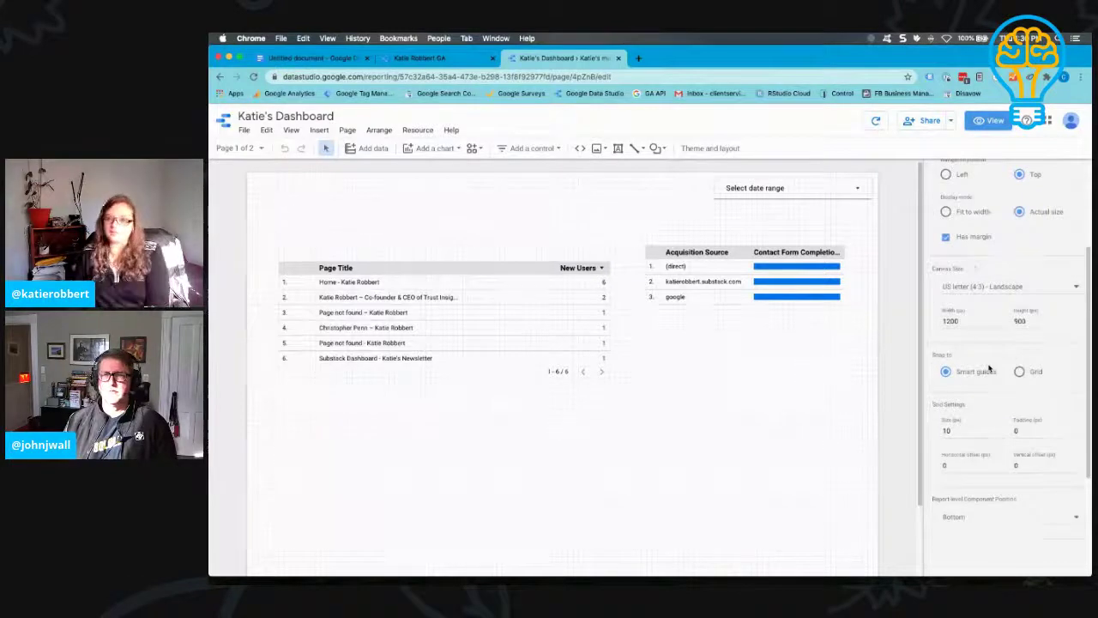
pyautogui.scroll(3, 992, 367)
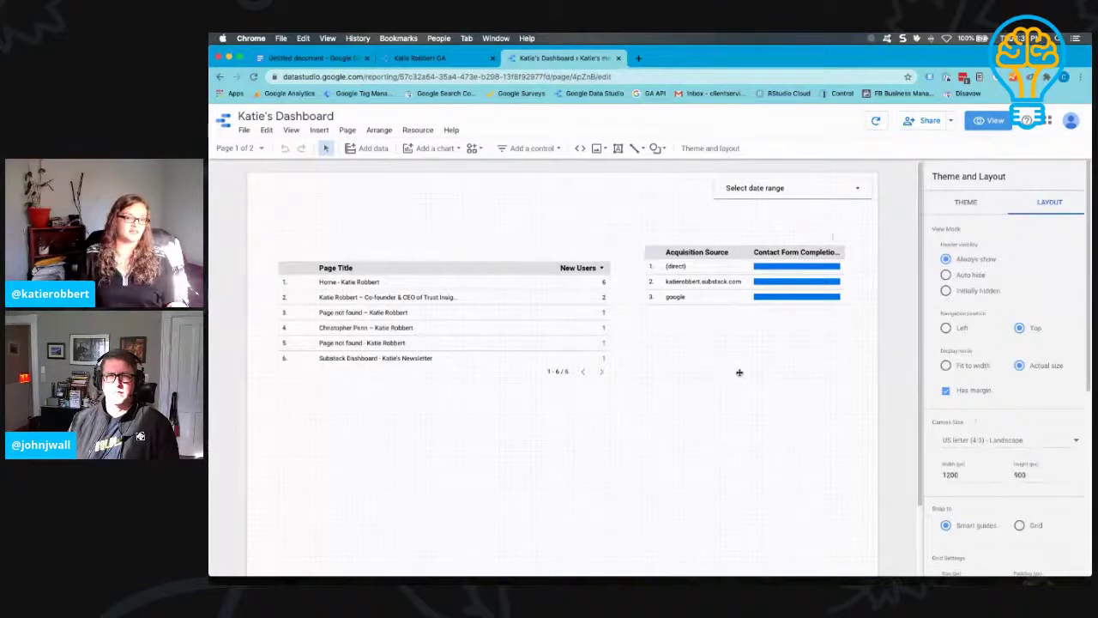
# Move the page title table up level with the acquisition source table, and review the report's sharing options.
pyautogui.moveTo(478, 262); pyautogui.dragTo(483, 249)
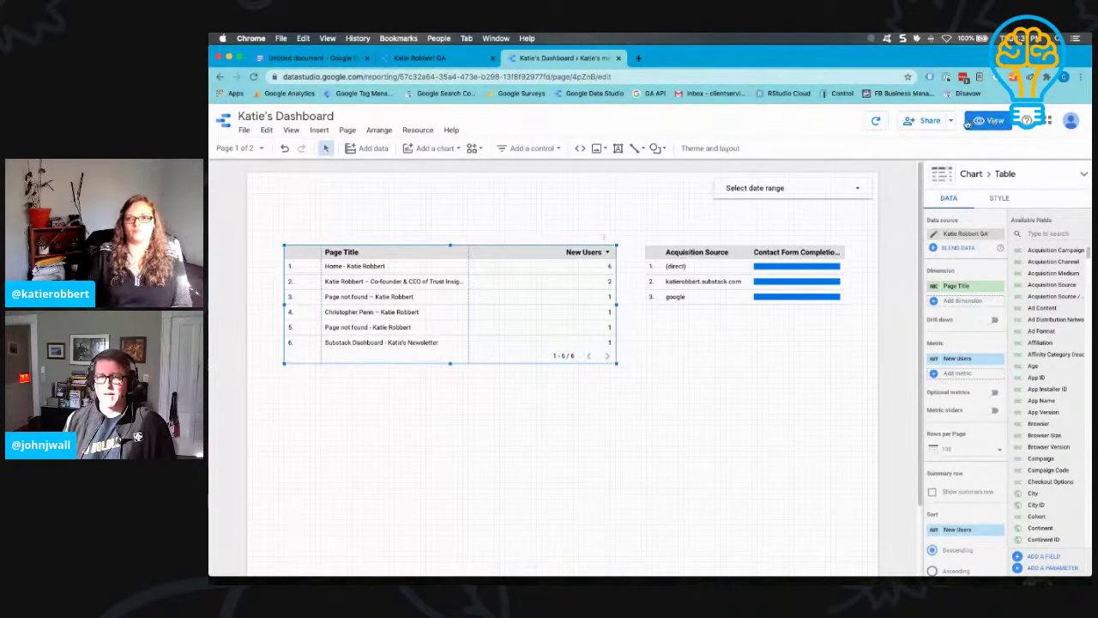
pyautogui.click(951, 122)
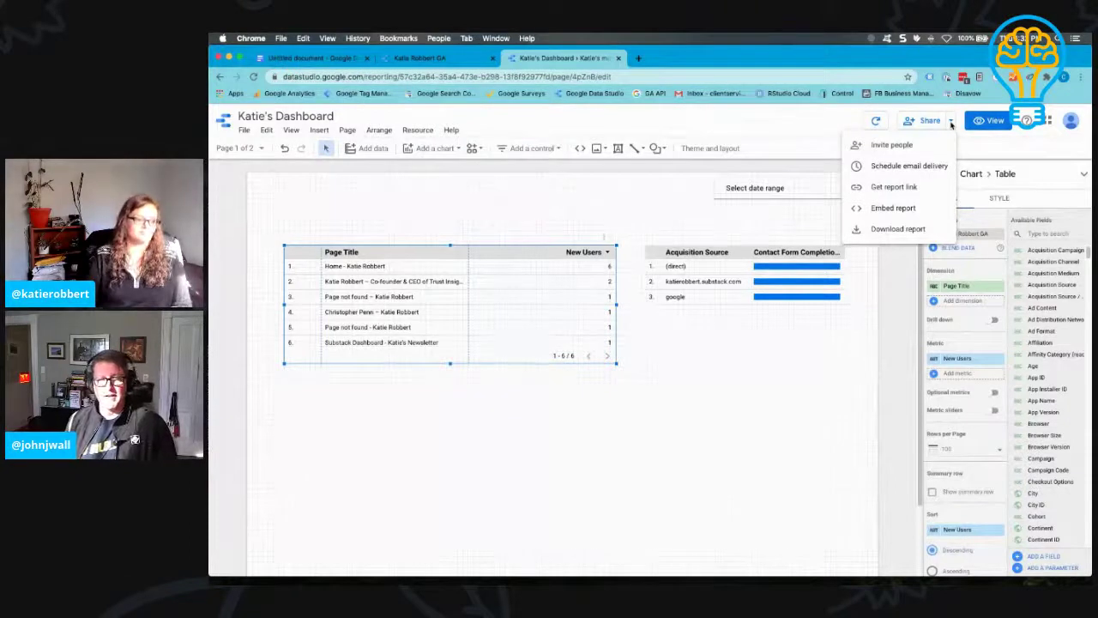
pyautogui.click(789, 456)
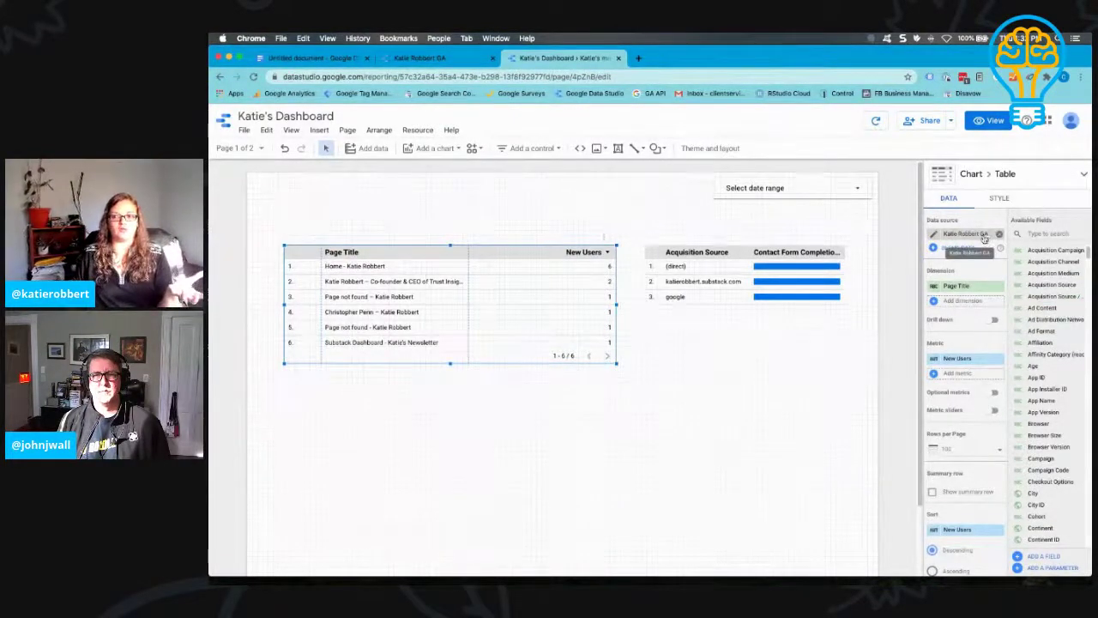
# Examine the dimensions and metrics available from the Google Analytics data source for the page title table.
pyautogui.scroll(-5, 1044, 359)
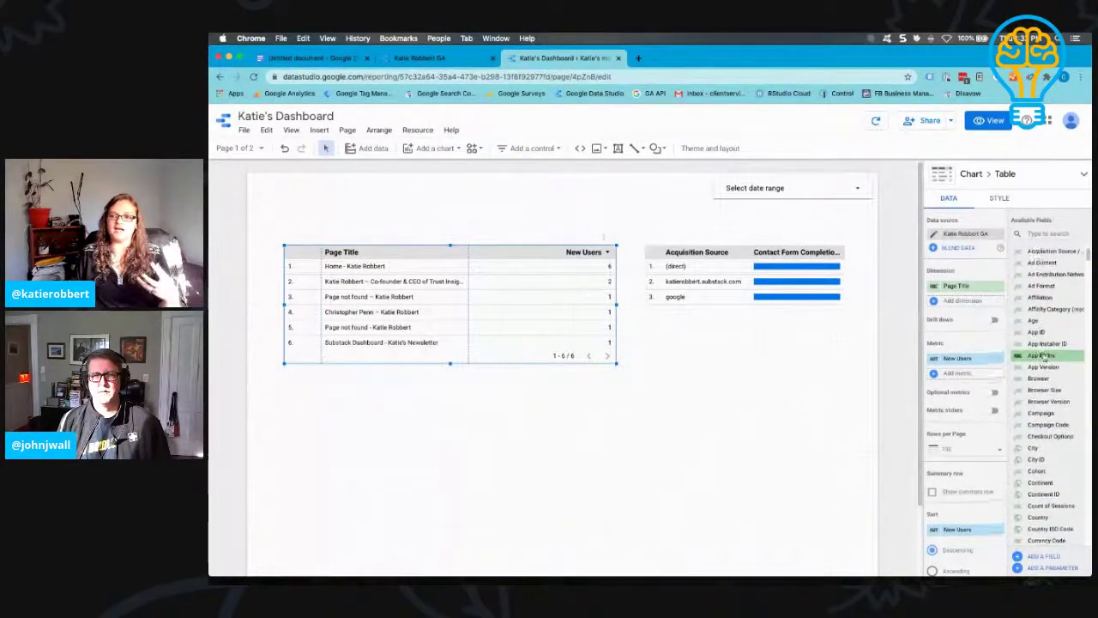
pyautogui.scroll(-10, 1043, 449)
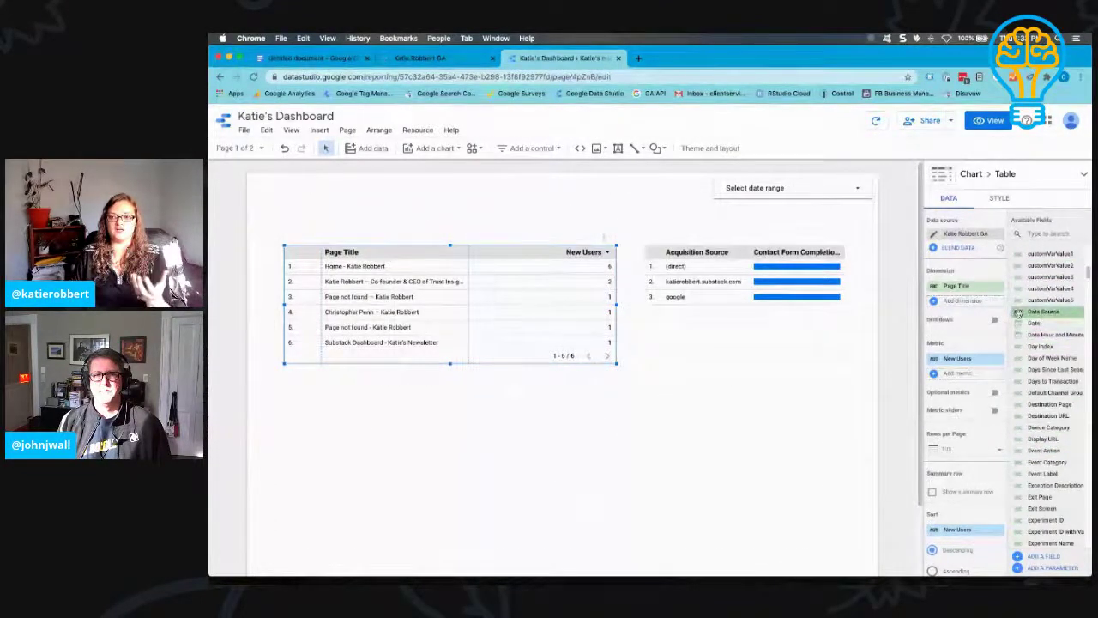
pyautogui.scroll(-10, 1017, 430)
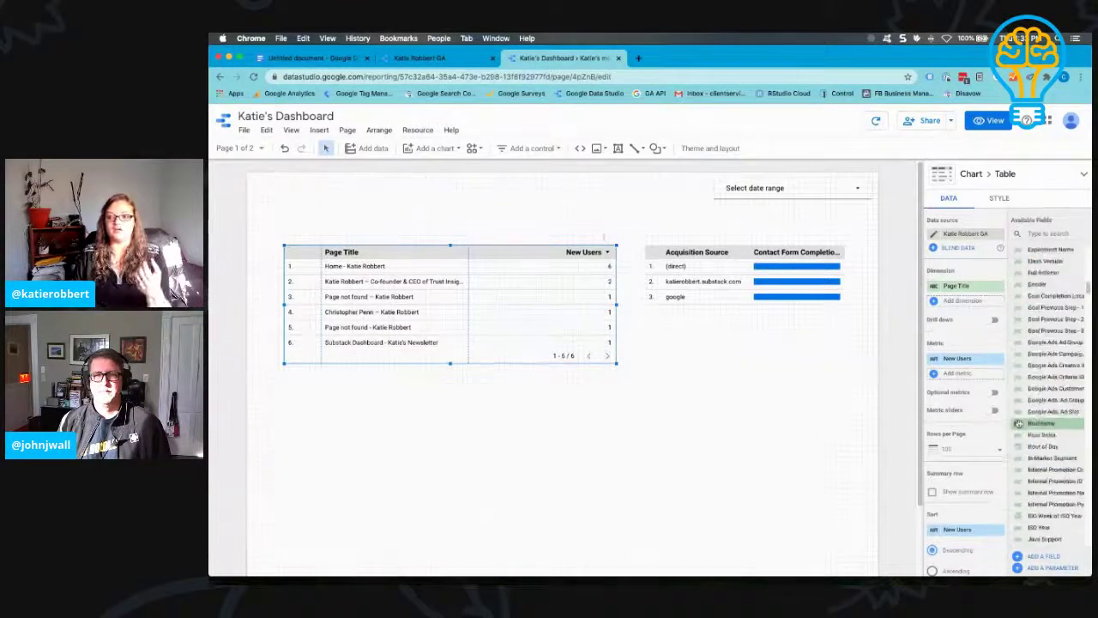
pyautogui.scroll(-5, 1018, 443)
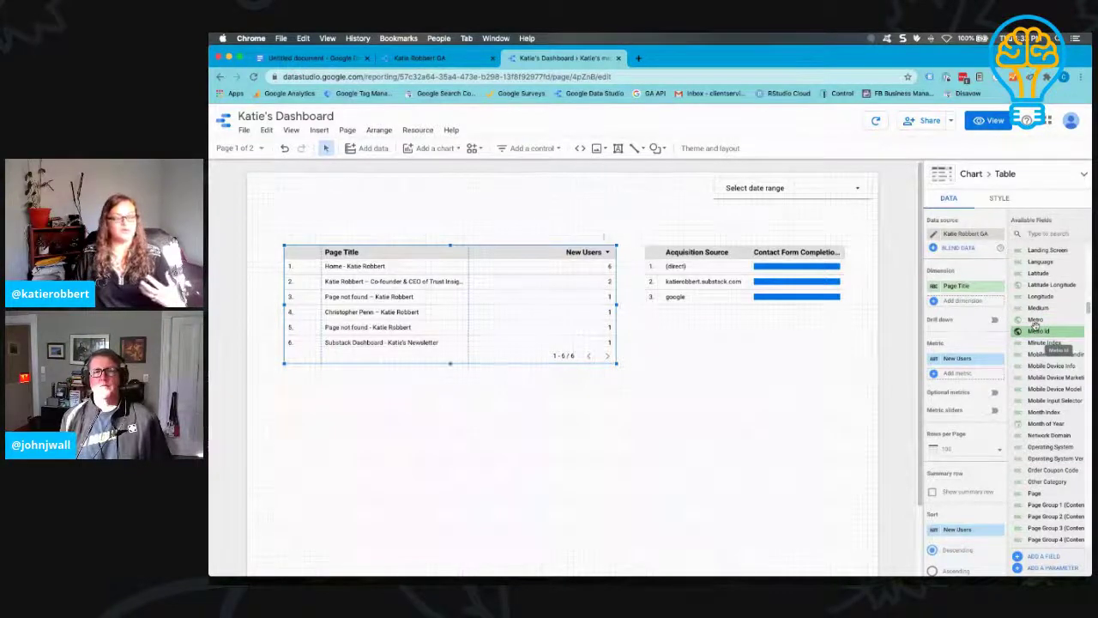
pyautogui.scroll(-10, 1036, 343)
pyautogui.scroll(-10, 1037, 369)
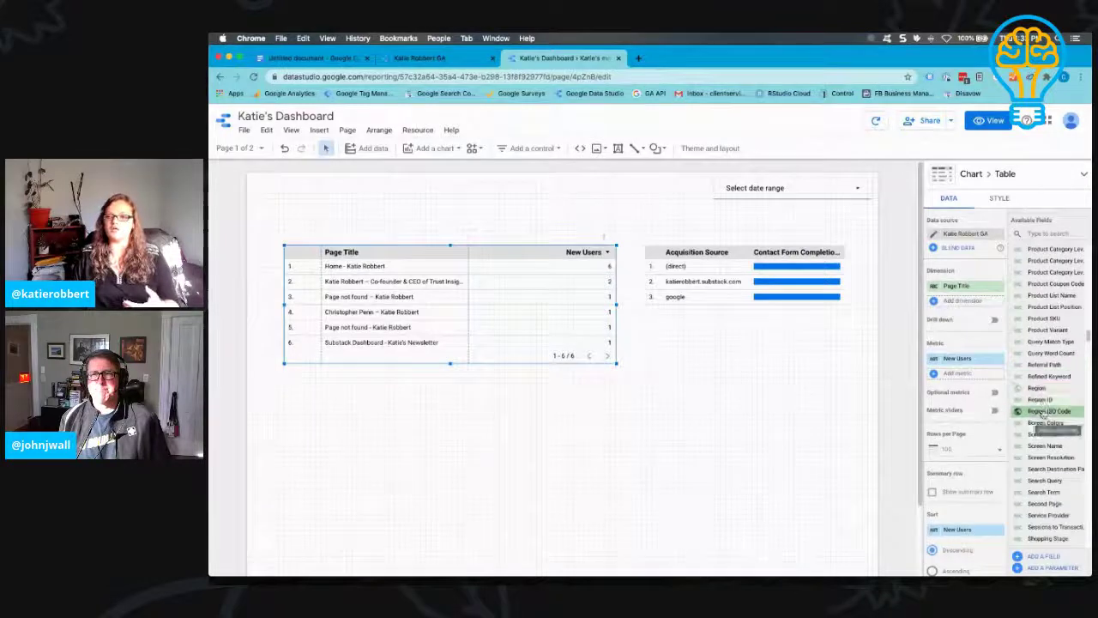
pyautogui.scroll(20, 1043, 416)
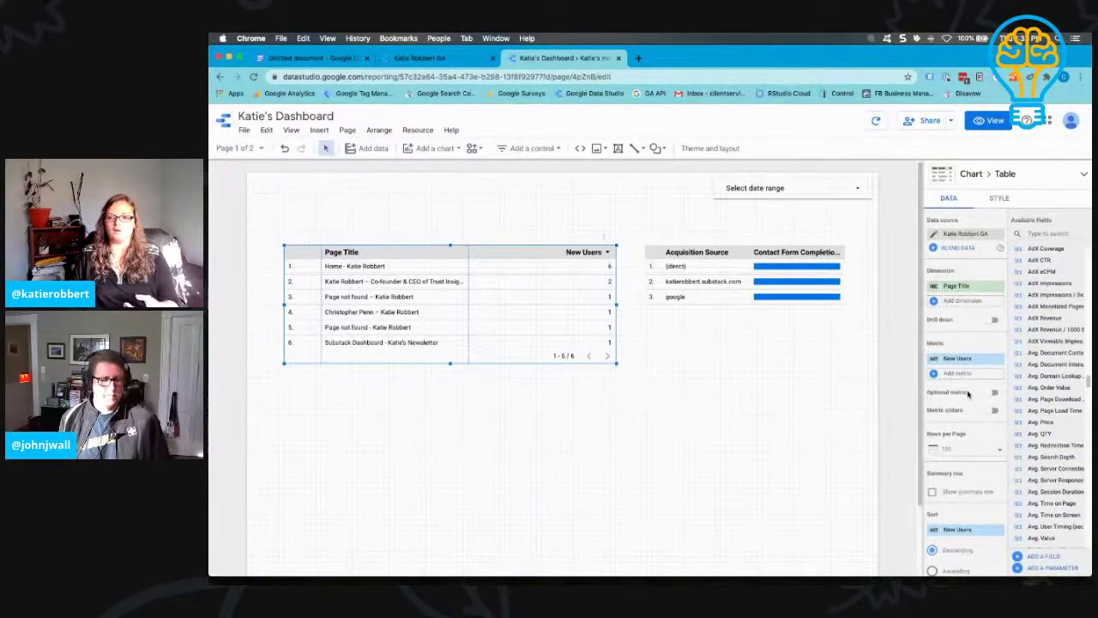
# Review the page title table's sorting, default date range and comparison date range options without applying a comparison.
pyautogui.scroll(-5, 971, 421)
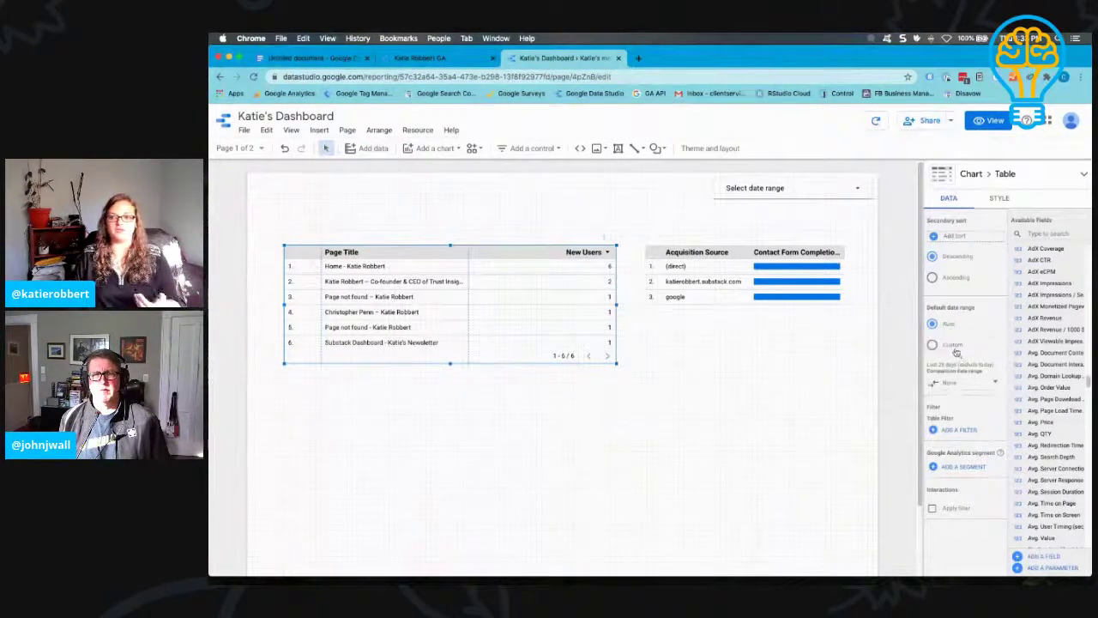
pyautogui.click(995, 383)
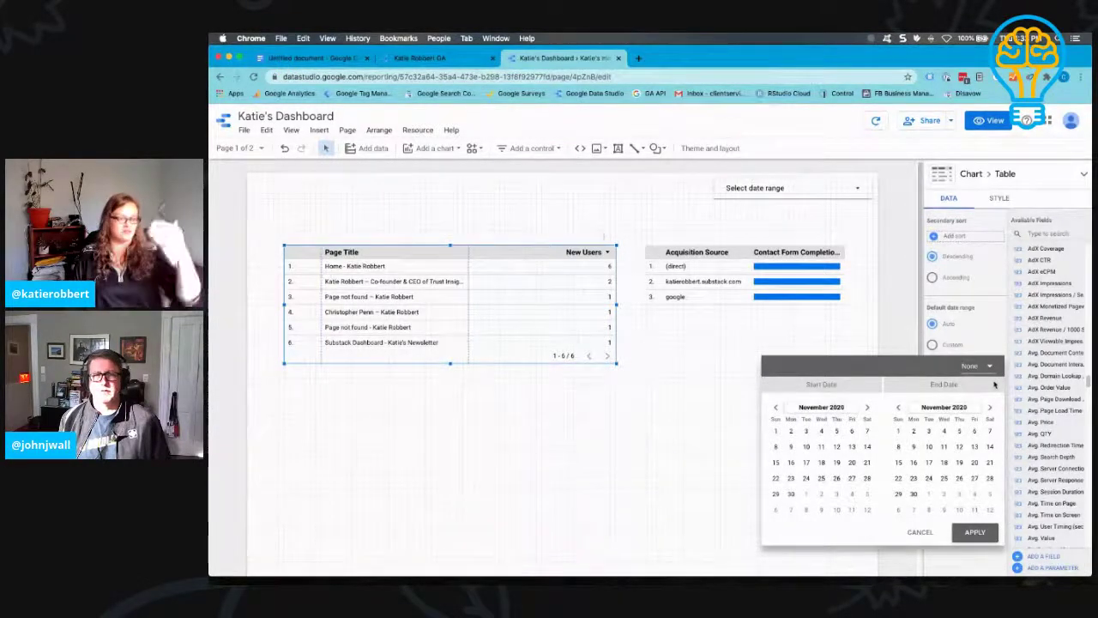
pyautogui.click(920, 533)
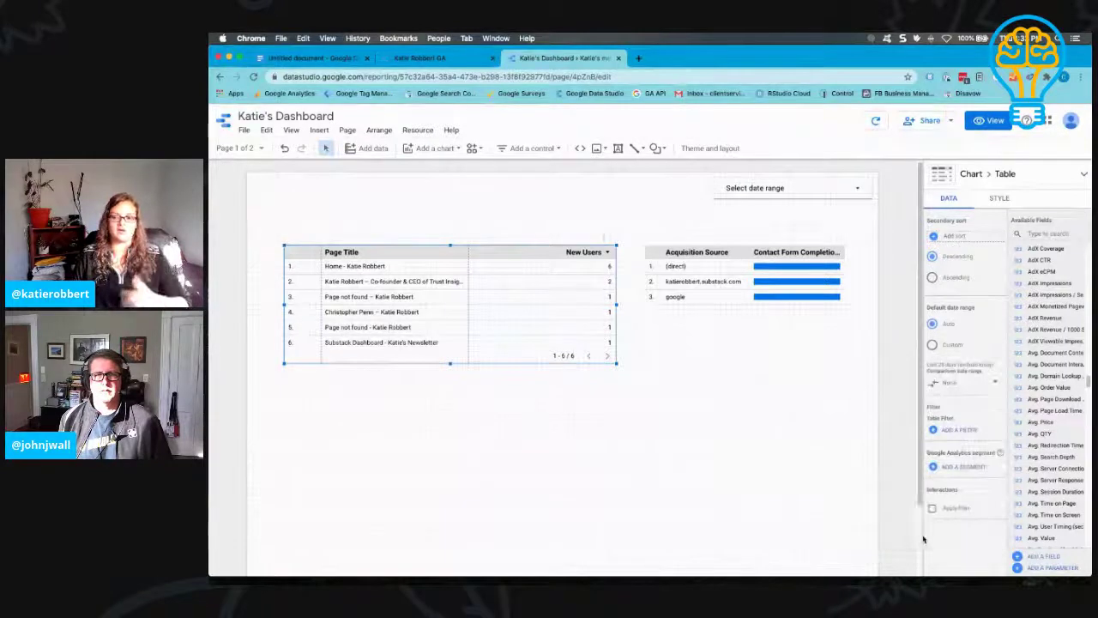
# Examine the custom Google Analytics segments available for the page title table without adding one.
pyautogui.click(965, 467)
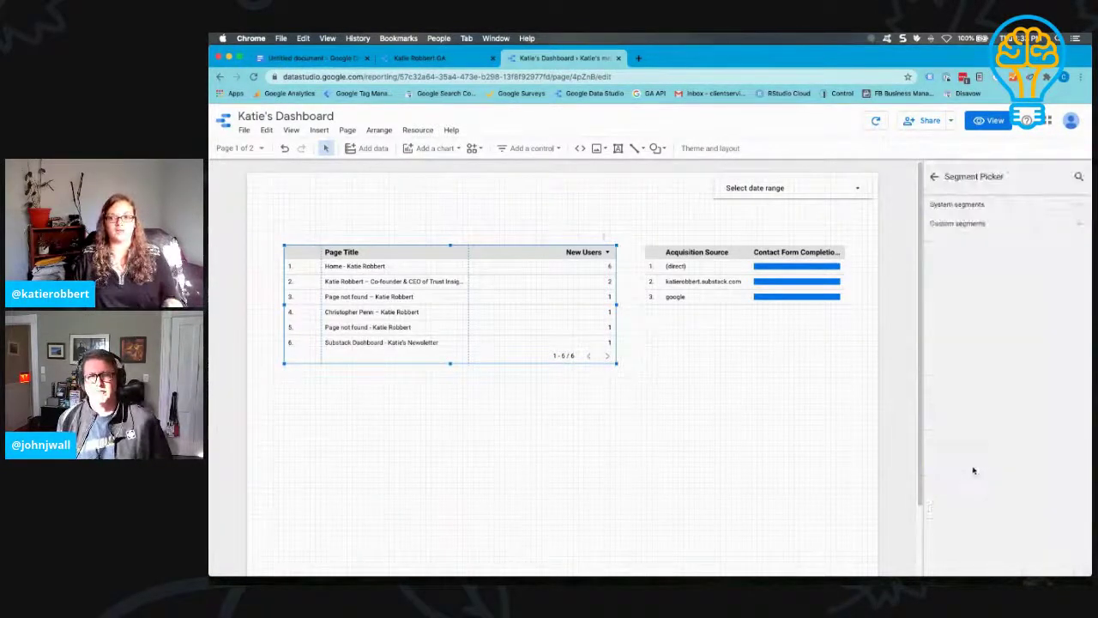
pyautogui.click(993, 225)
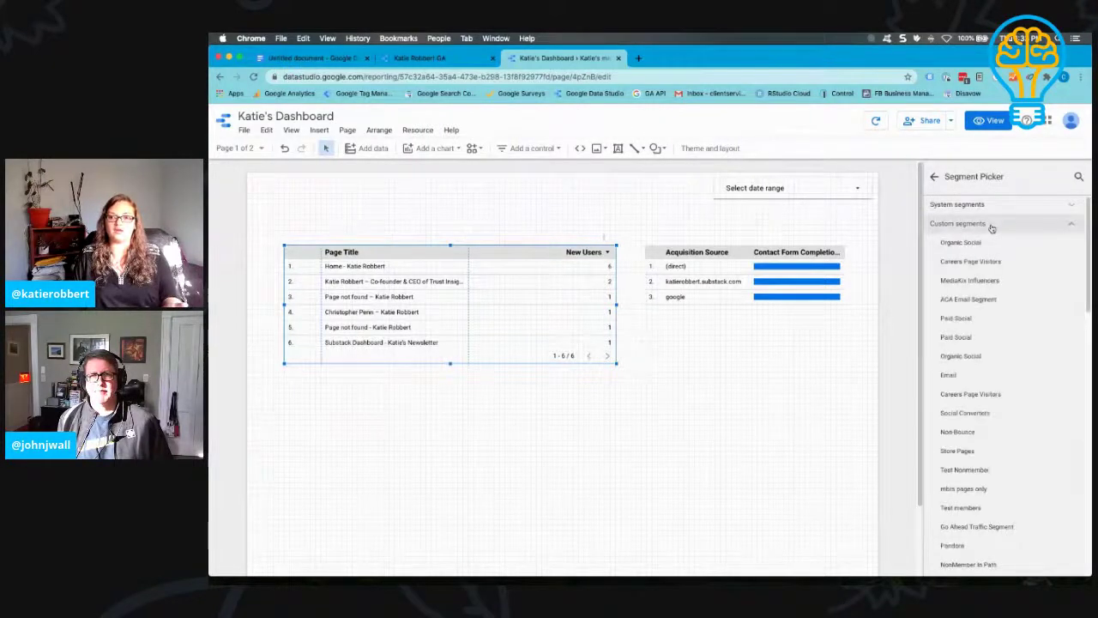
pyautogui.scroll(-5, 994, 416)
pyautogui.scroll(5, 994, 419)
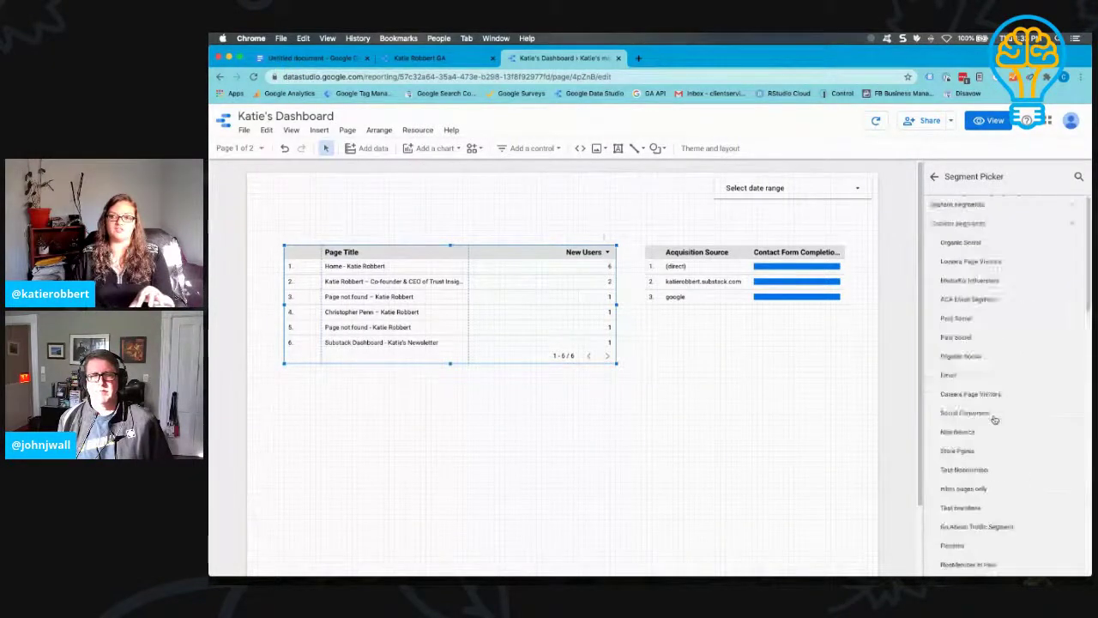
pyautogui.click(934, 176)
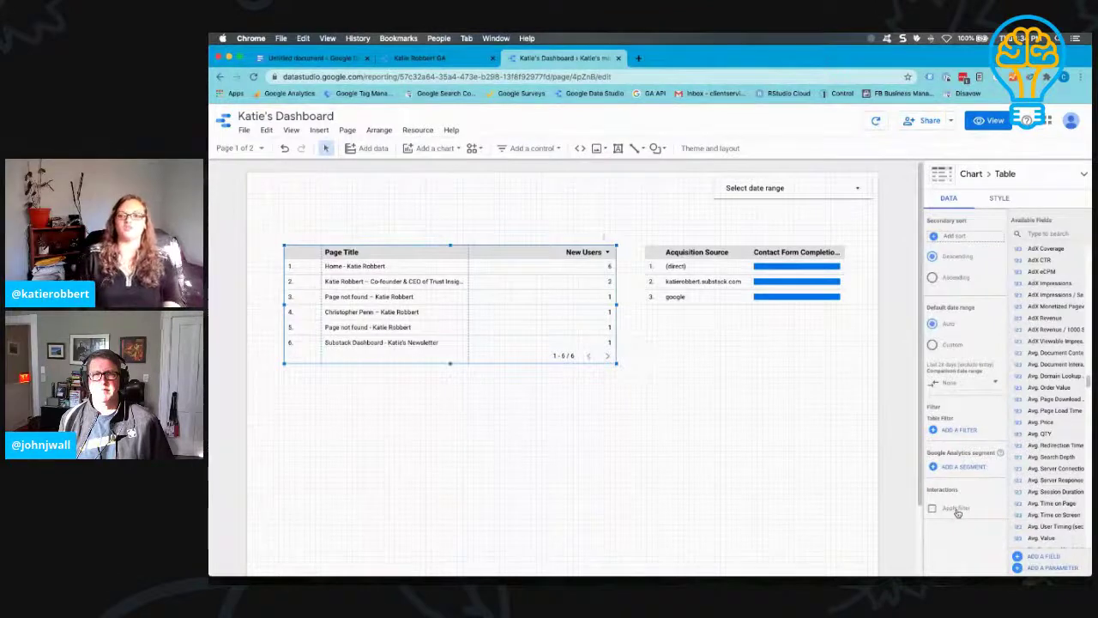
# Start a calculated field named "Only the goals i care about" and enter "goal" in its formula.
pyautogui.click(1041, 557)
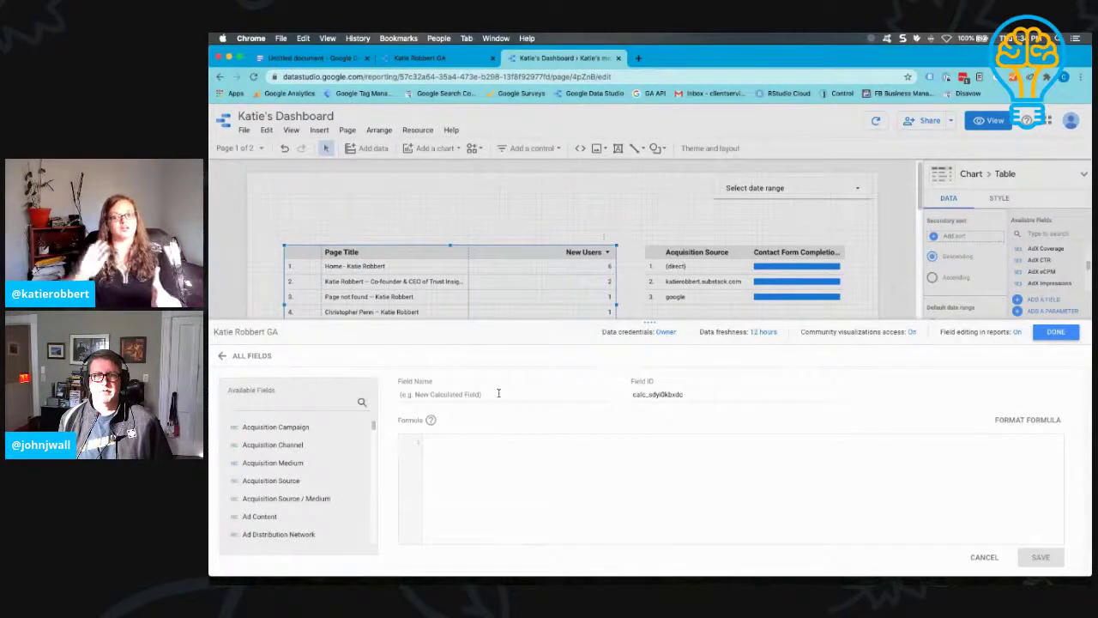
pyautogui.click(498, 393)
pyautogui.write('Only the goals i care about')
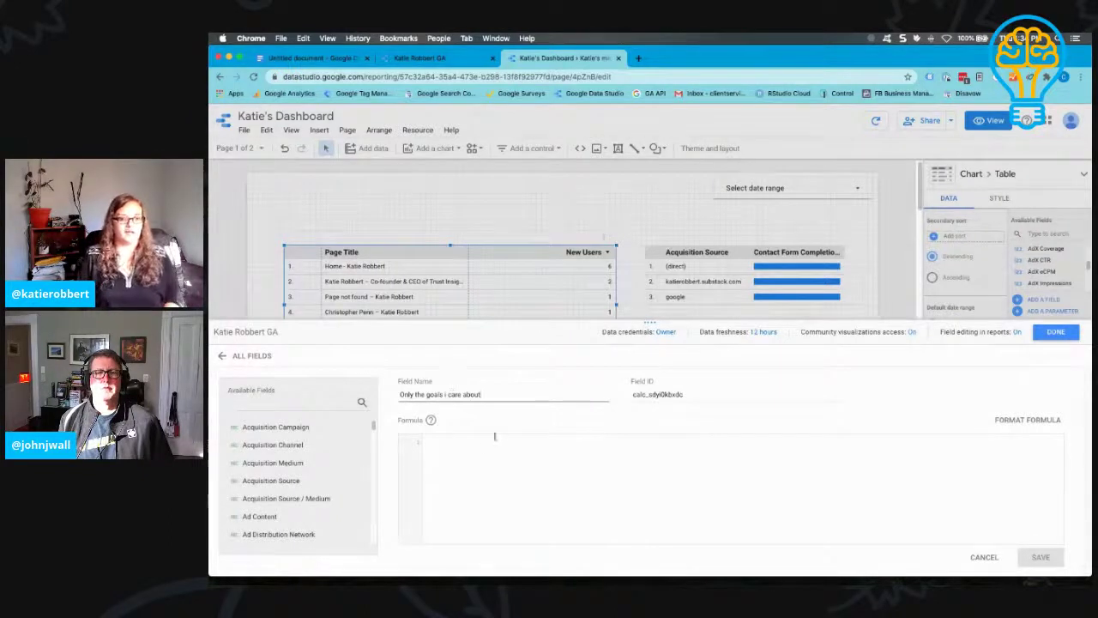
pyautogui.click(454, 444)
pyautogui.scroll(-10, 305, 472)
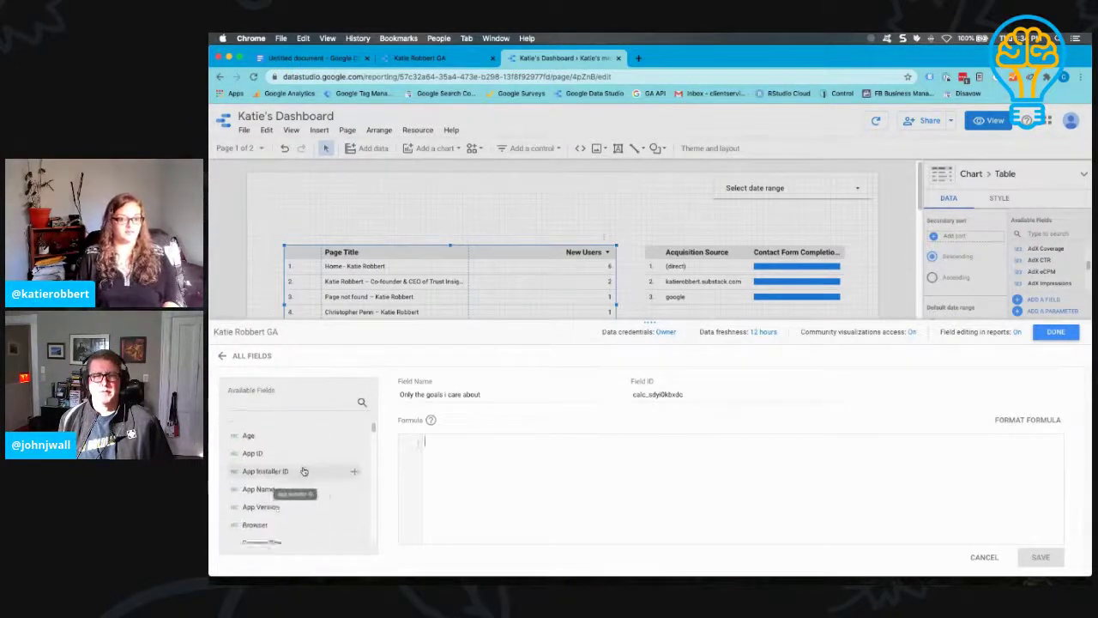
pyautogui.scroll(-5, 303, 472)
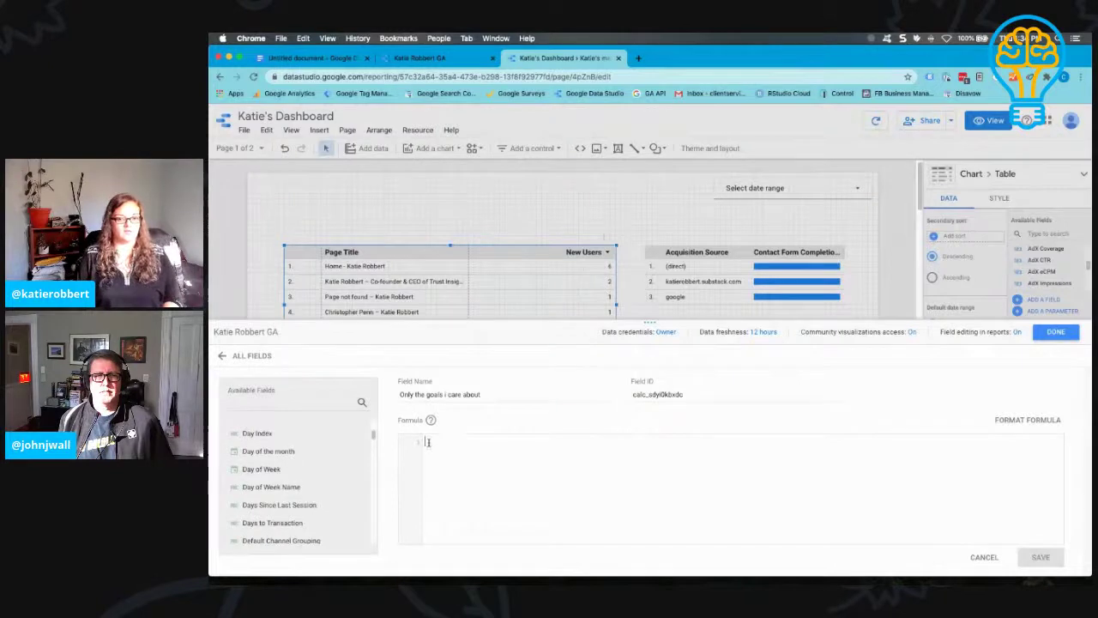
pyautogui.write('goal')
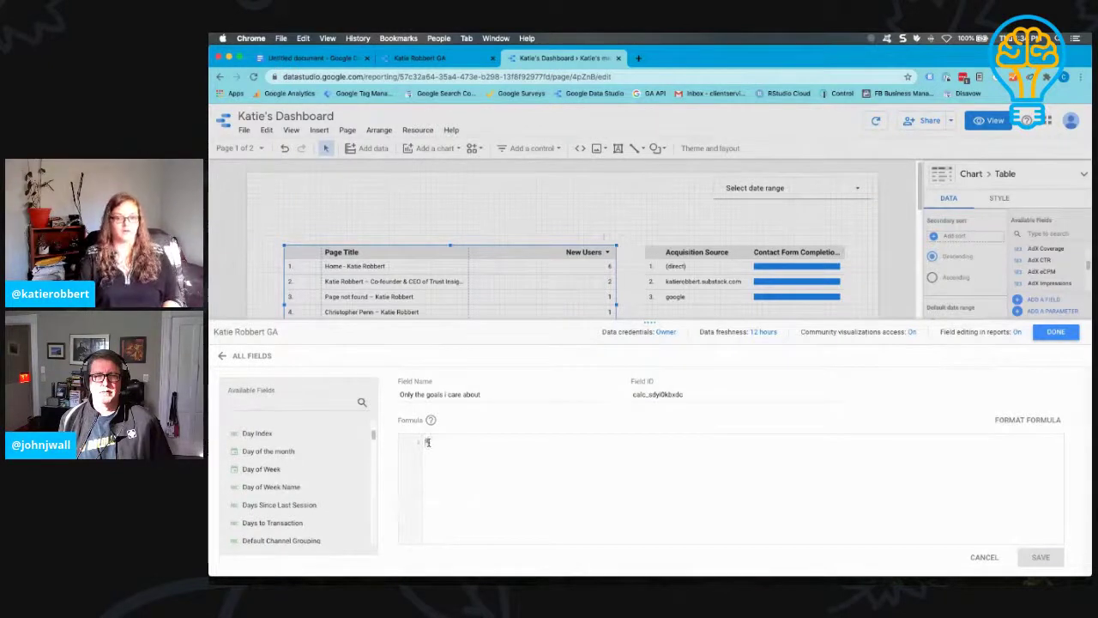
# Examine the goal fields suggested for the formula, and discard the new calculated field.
pyautogui.scroll(-5, 503, 515)
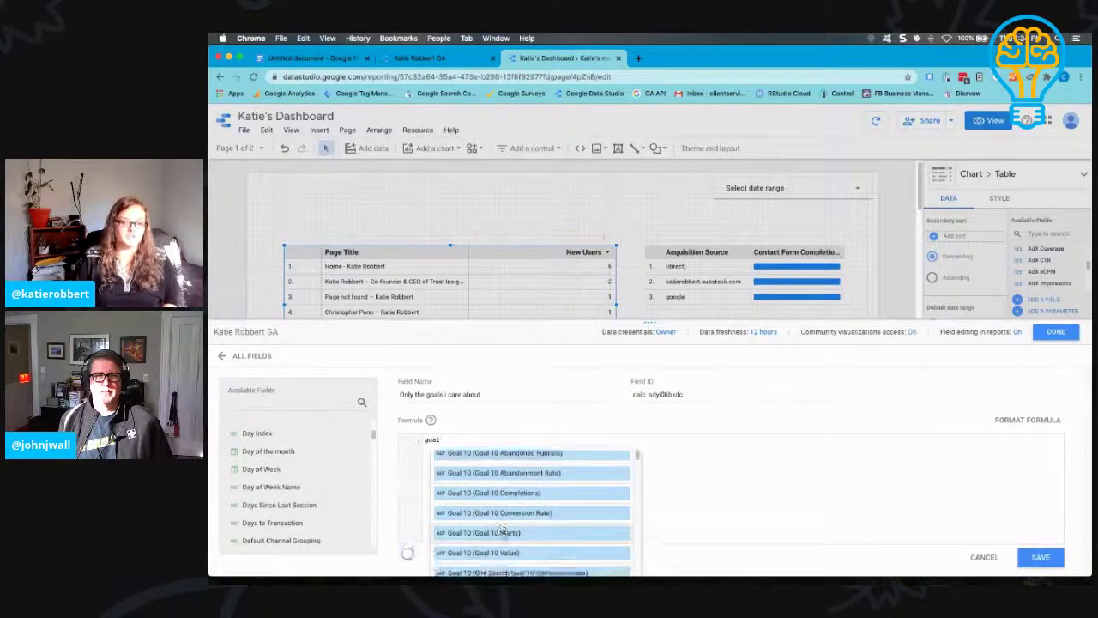
pyautogui.scroll(-3, 556, 515)
pyautogui.scroll(-10, 555, 515)
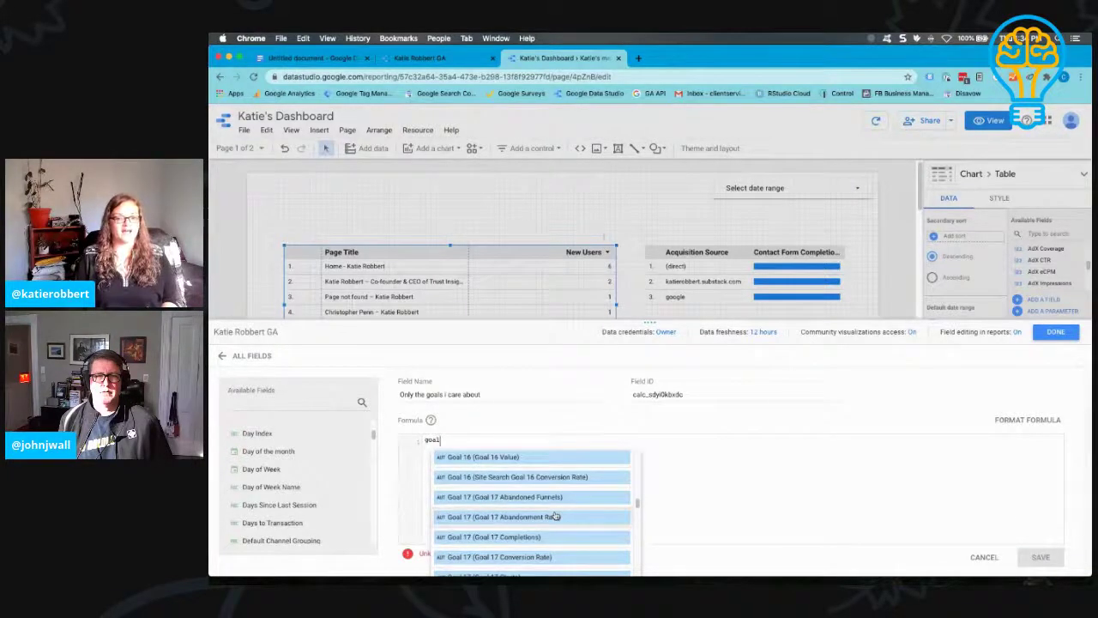
pyautogui.scroll(-2, 544, 512)
pyautogui.scroll(-4, 543, 510)
pyautogui.scroll(-6, 469, 538)
pyautogui.scroll(-10, 535, 540)
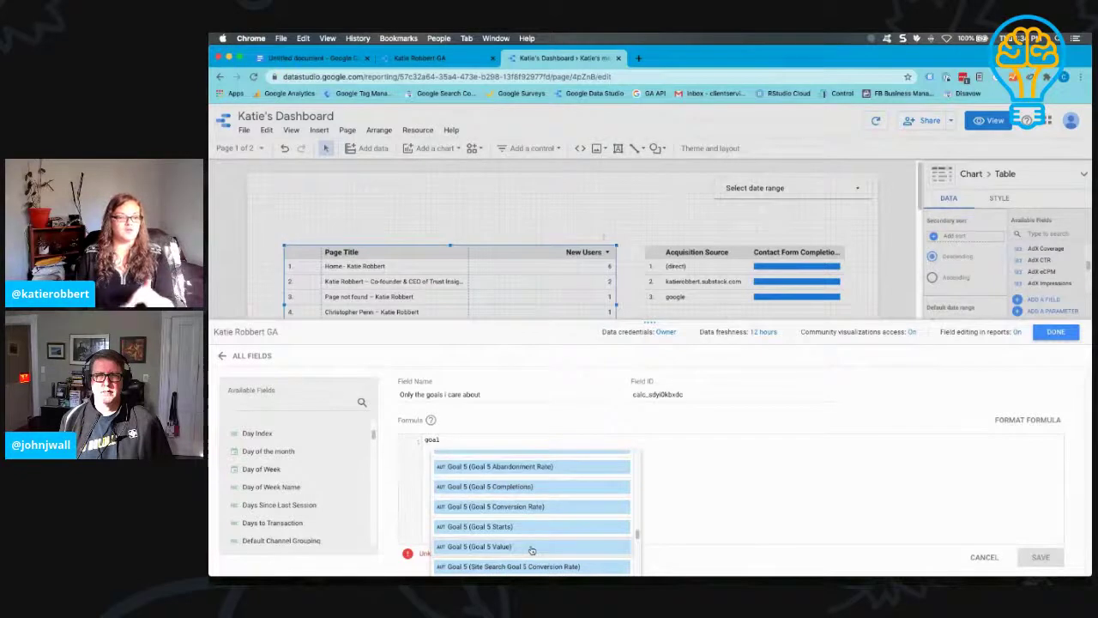
pyautogui.scroll(-5, 532, 551)
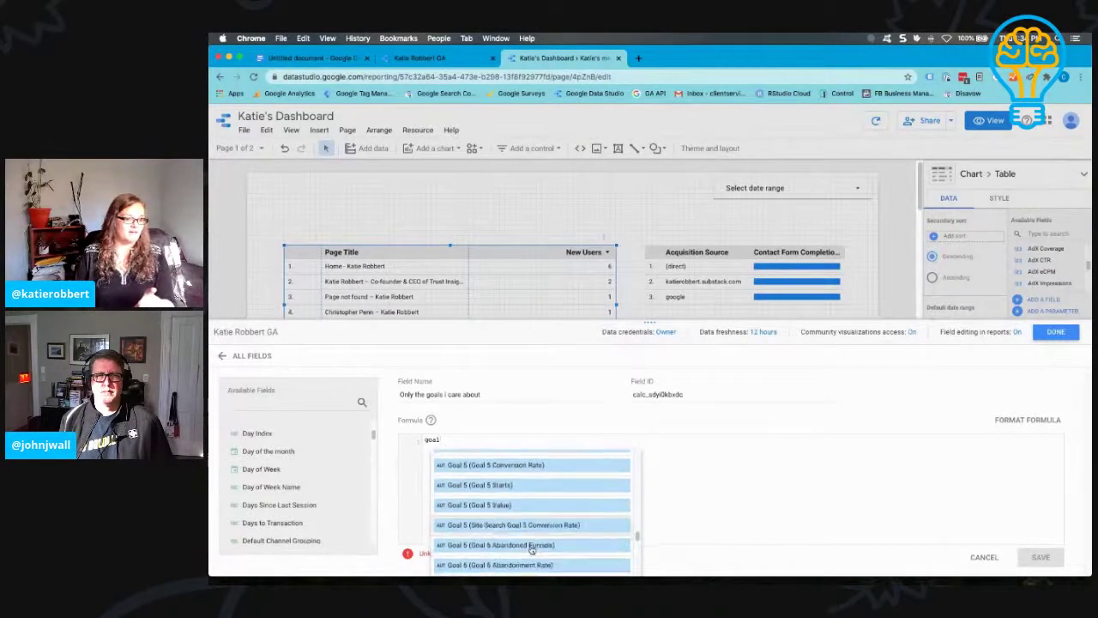
pyautogui.scroll(-2, 532, 551)
pyautogui.scroll(-5, 532, 550)
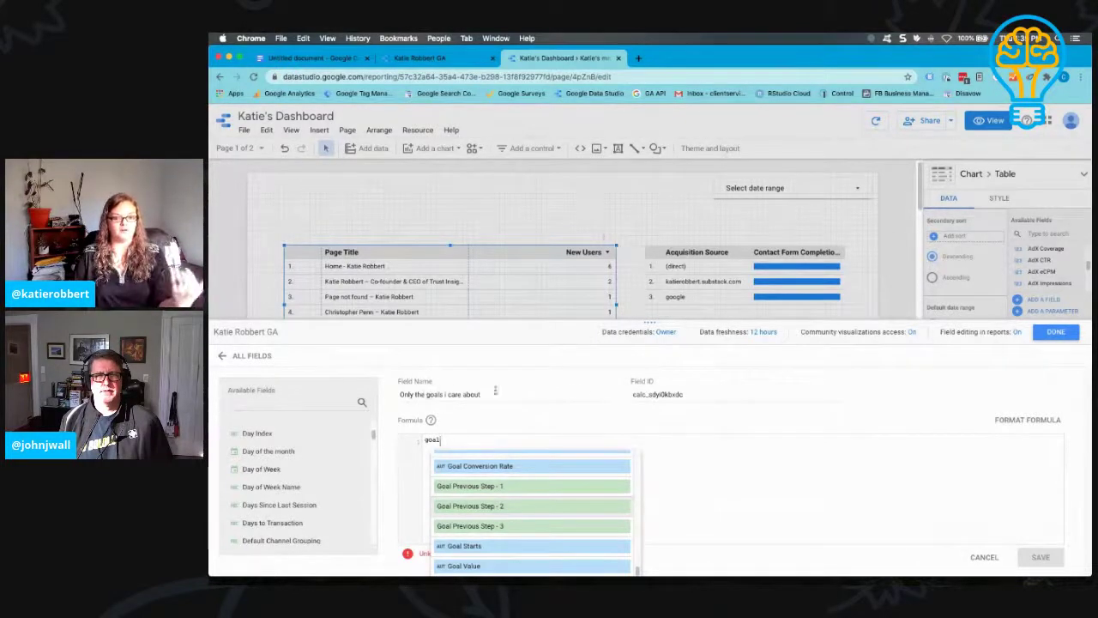
pyautogui.click(985, 557)
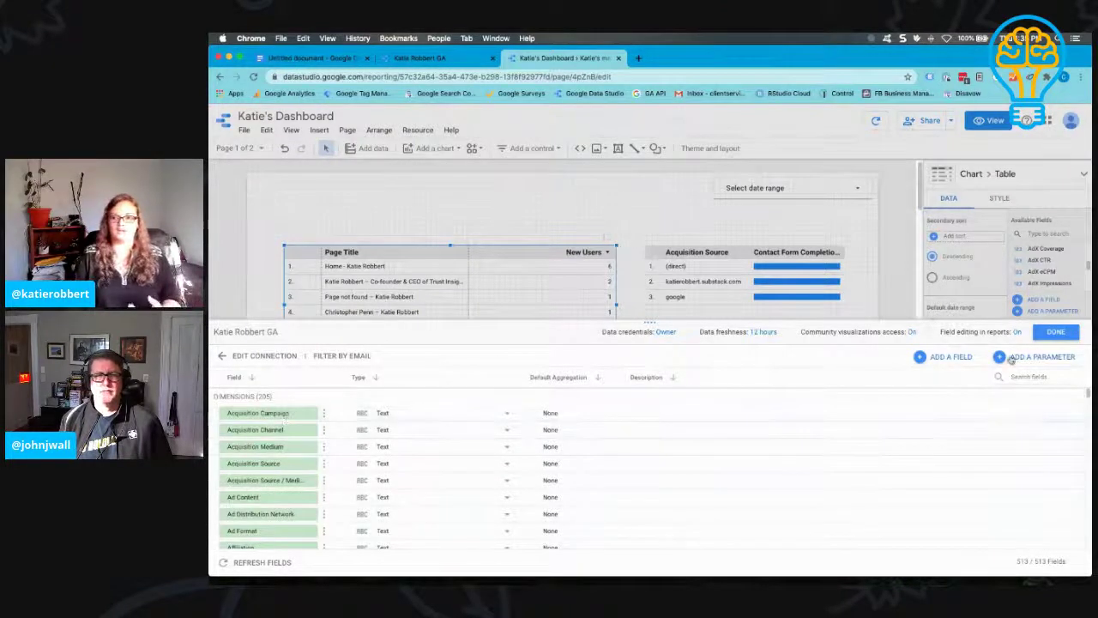
pyautogui.click(1058, 332)
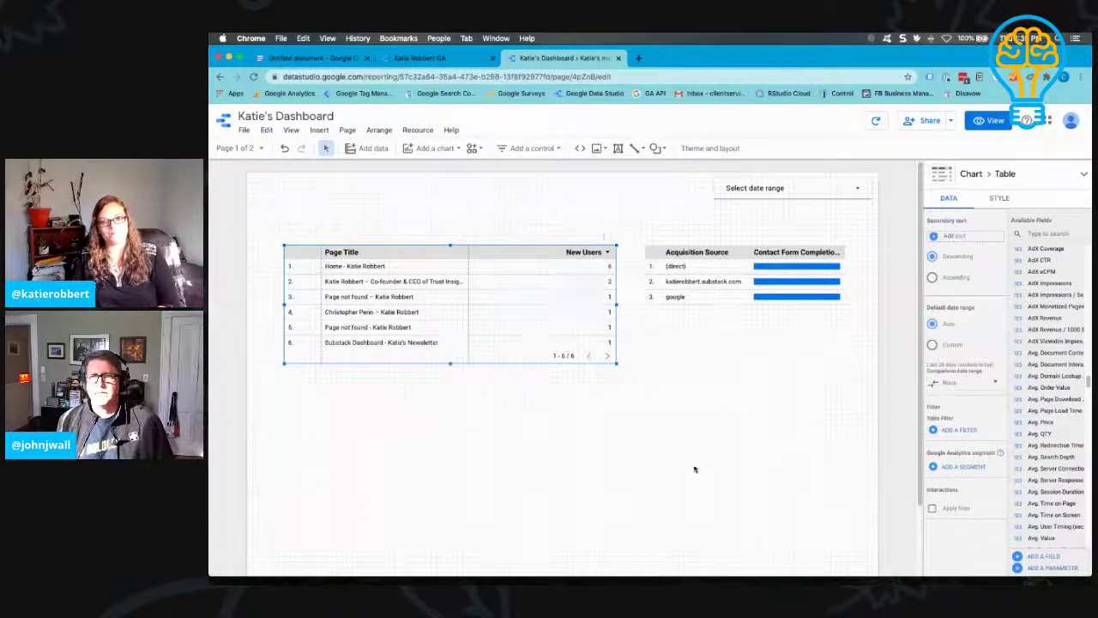
# Start adding data to the report and examine the available Google connectors.
pyautogui.scroll(-5, 1056, 429)
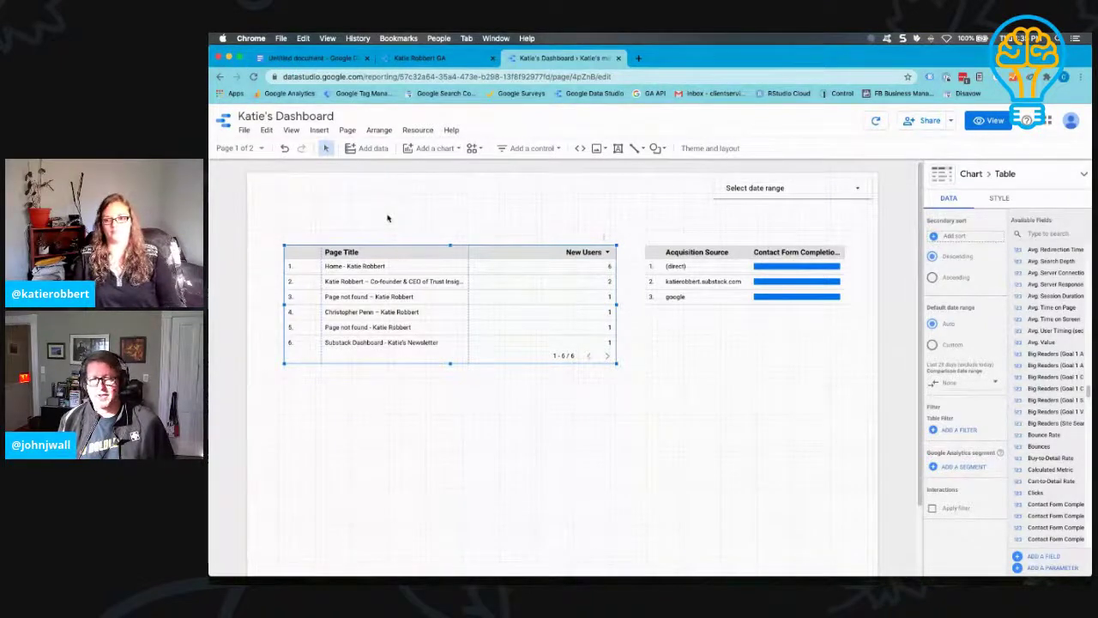
pyautogui.click(361, 152)
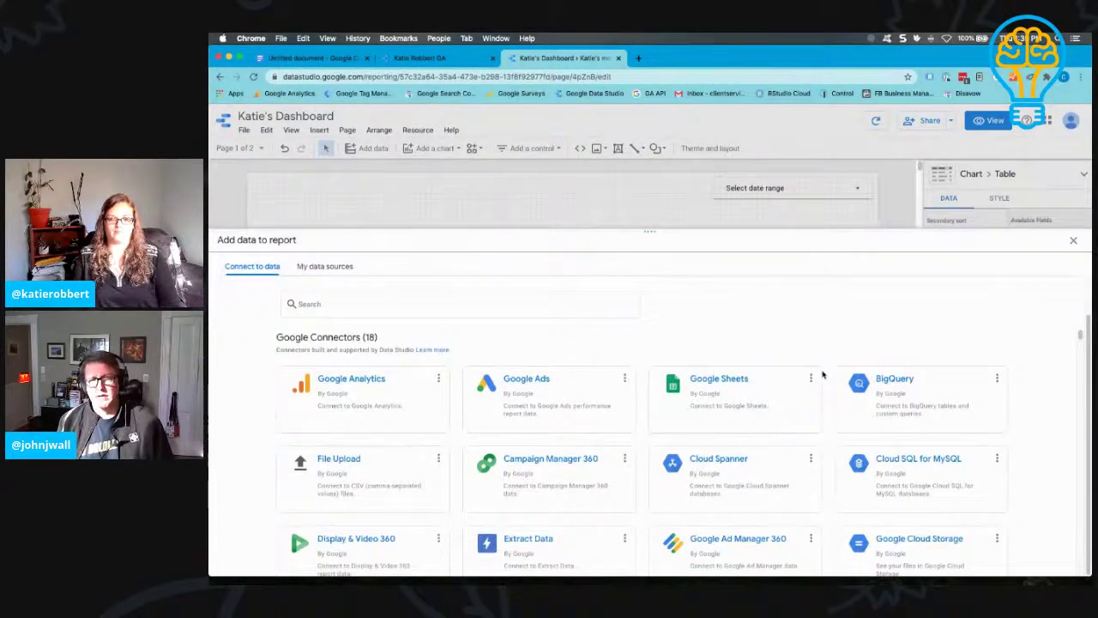
pyautogui.scroll(-3, 824, 374)
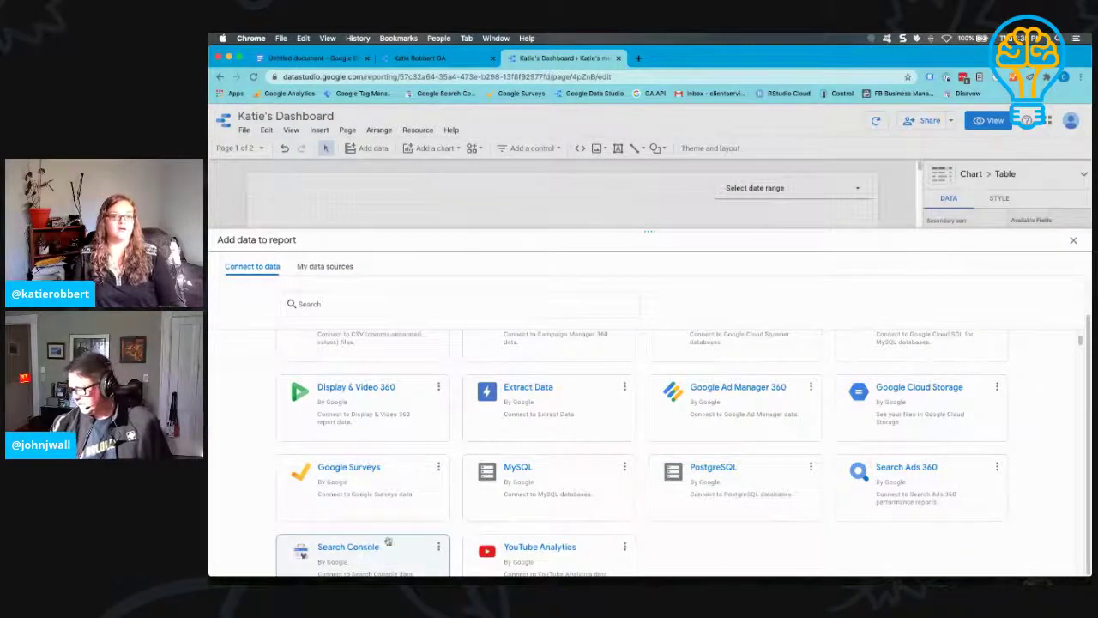
pyautogui.scroll(-2, 382, 490)
pyautogui.scroll(4, 382, 490)
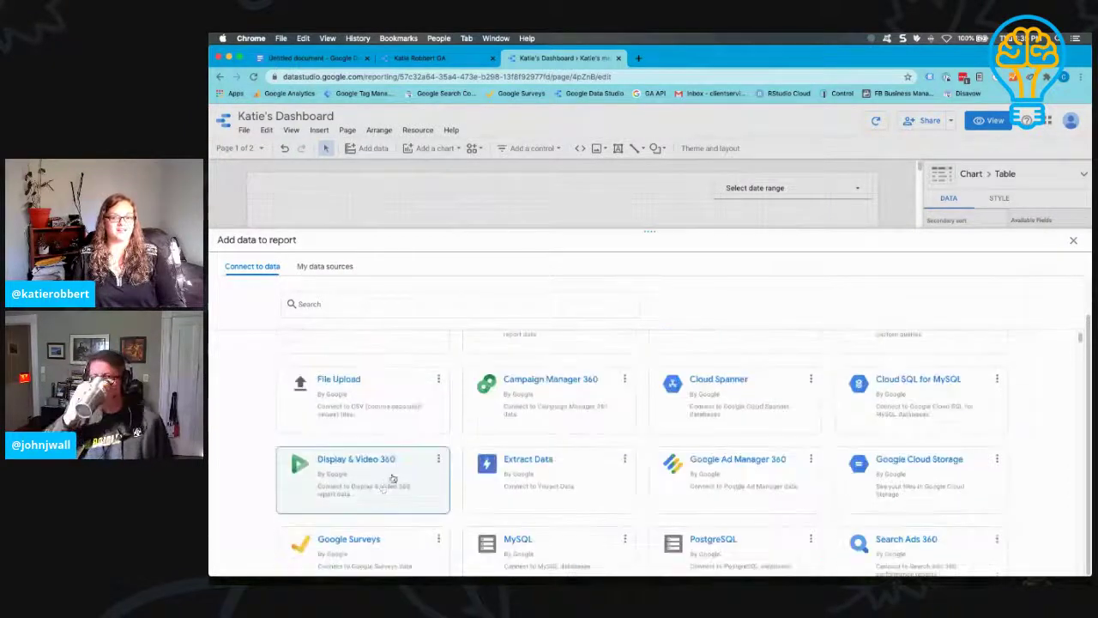
pyautogui.scroll(1, 391, 468)
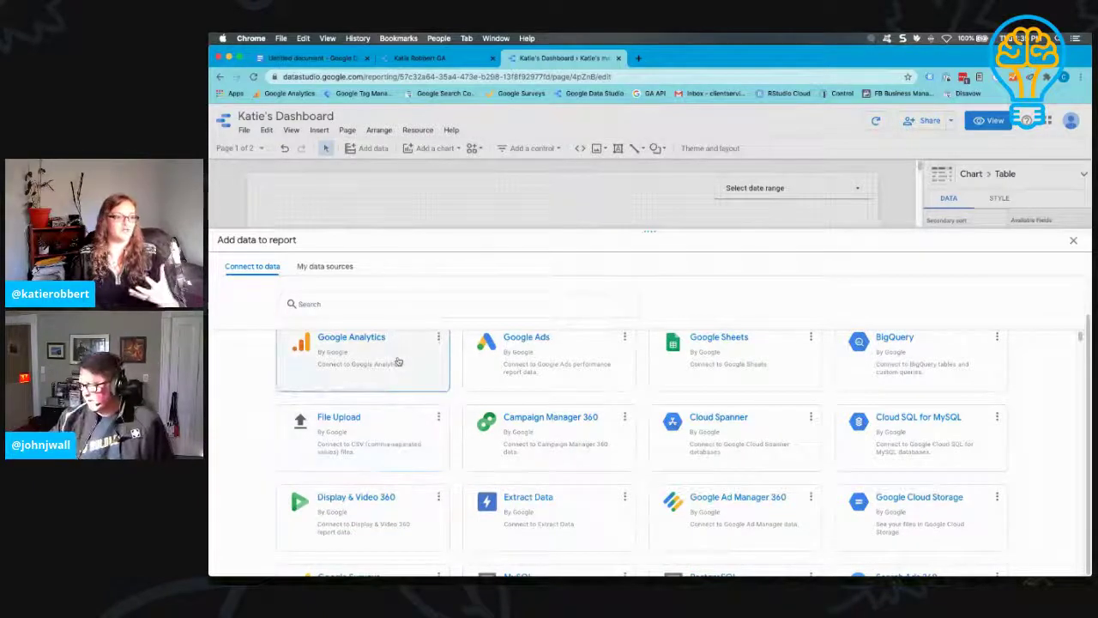
pyautogui.scroll(-3, 415, 418)
pyautogui.scroll(3, 394, 507)
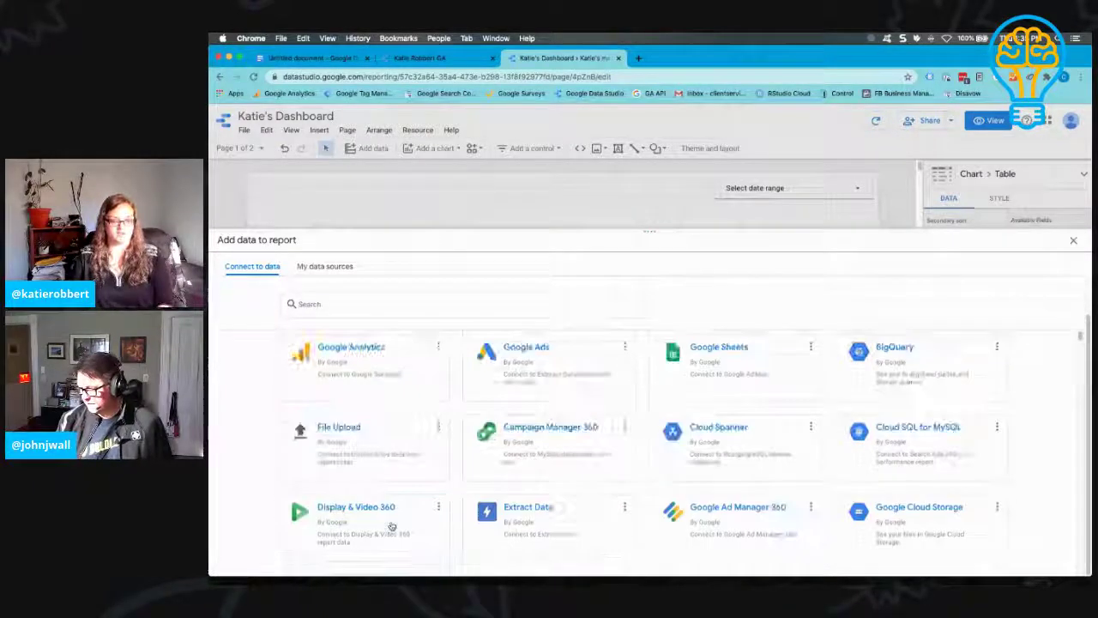
pyautogui.scroll(1, 389, 501)
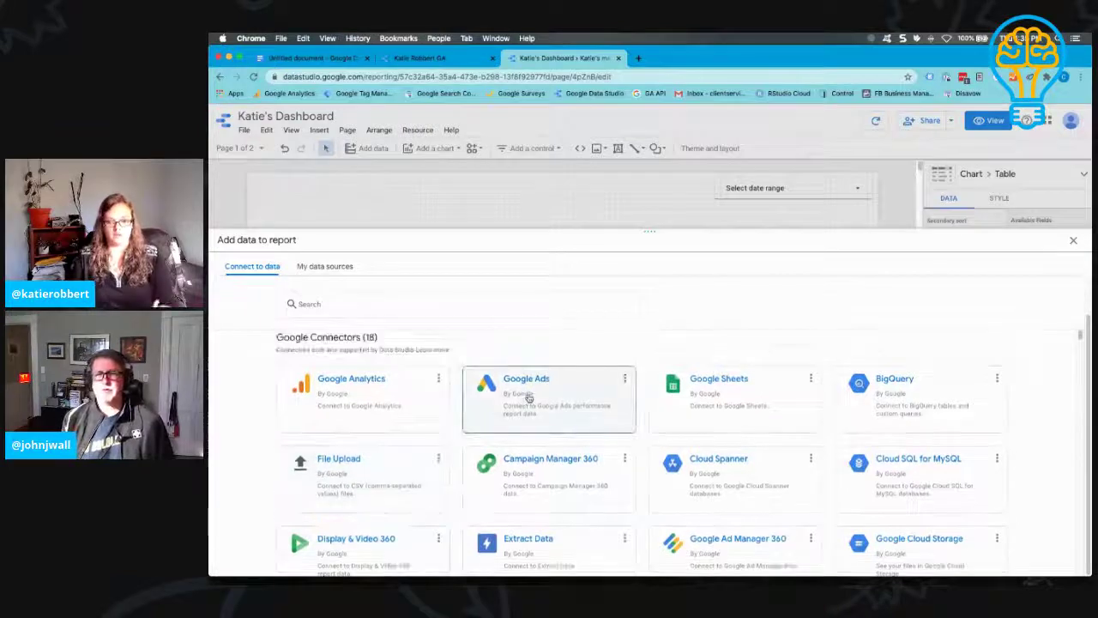
# Examine the partner connectors available for adding data to the report.
pyautogui.scroll(-10, 818, 498)
pyautogui.scroll(-6, 818, 497)
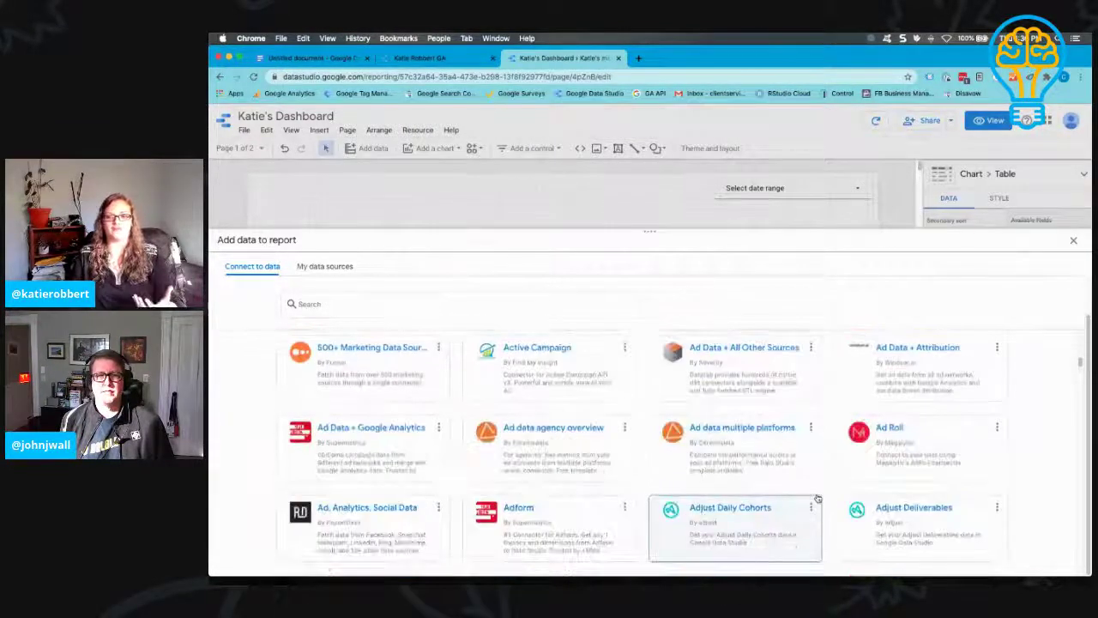
pyautogui.scroll(5, 773, 468)
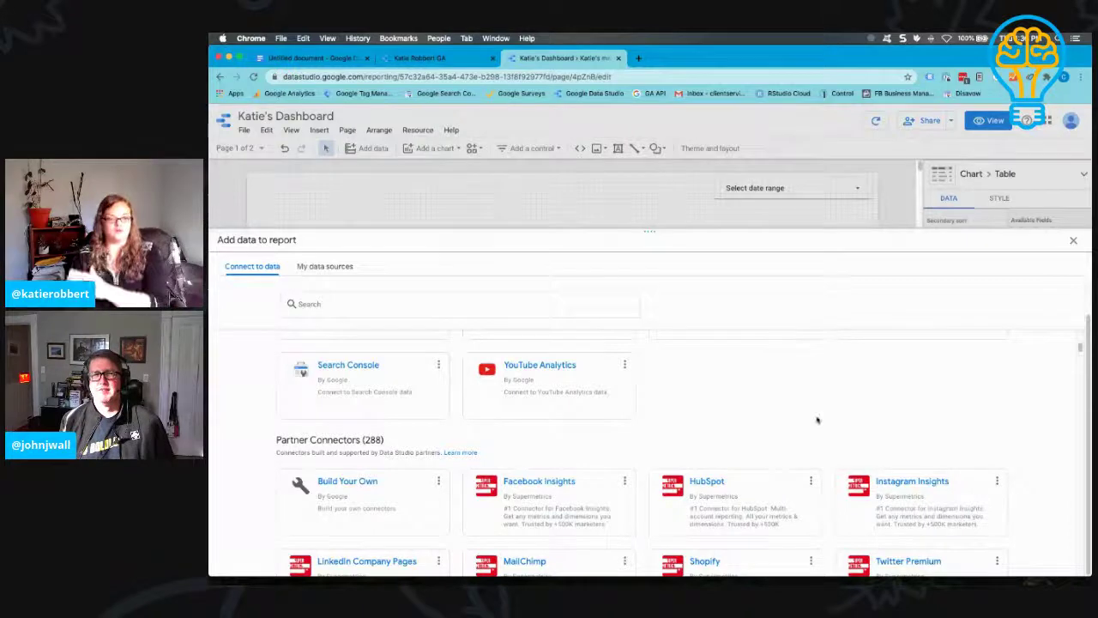
pyautogui.scroll(-1, 793, 424)
pyautogui.scroll(-3, 794, 424)
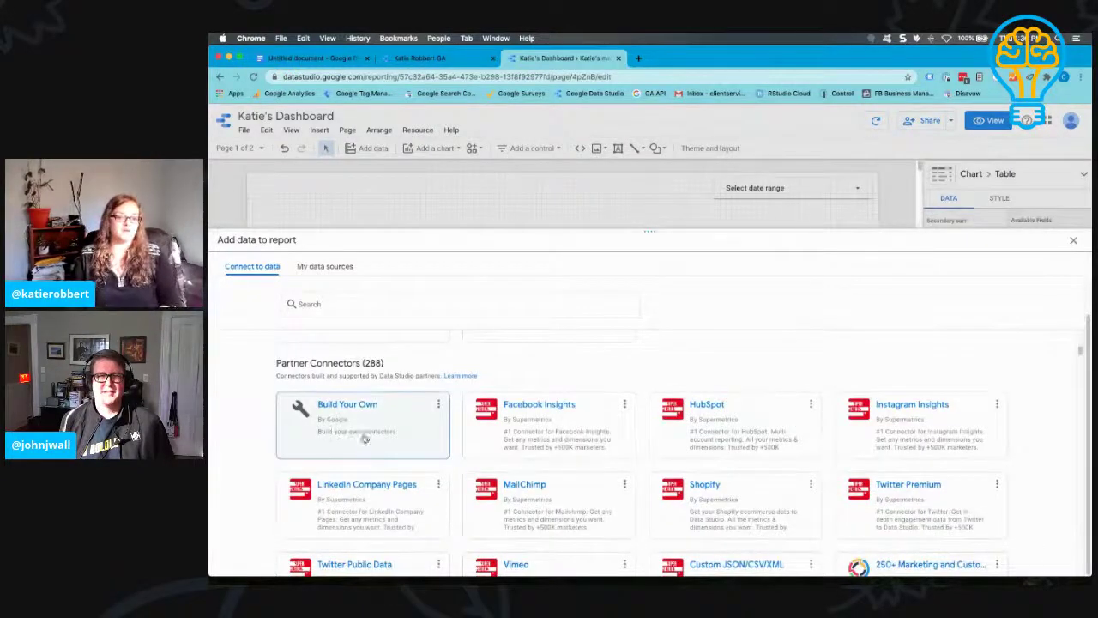
# Examine the alphabetical list of partner connectors through the Facebook entries, and dismiss adding data to the report.
pyautogui.scroll(-15, 257, 440)
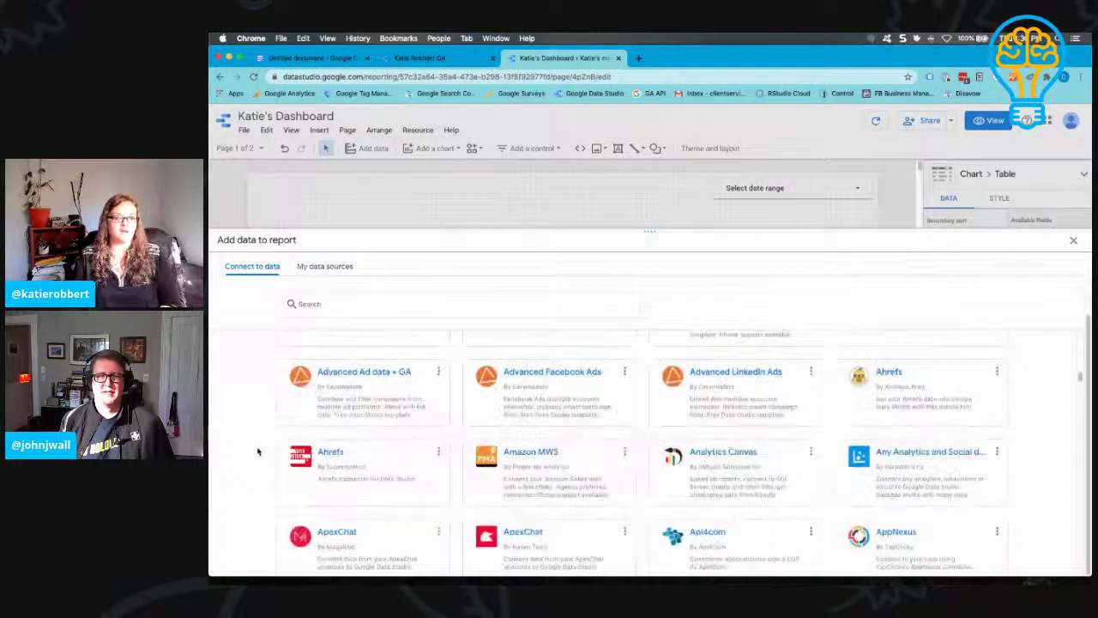
pyautogui.scroll(-18, 257, 452)
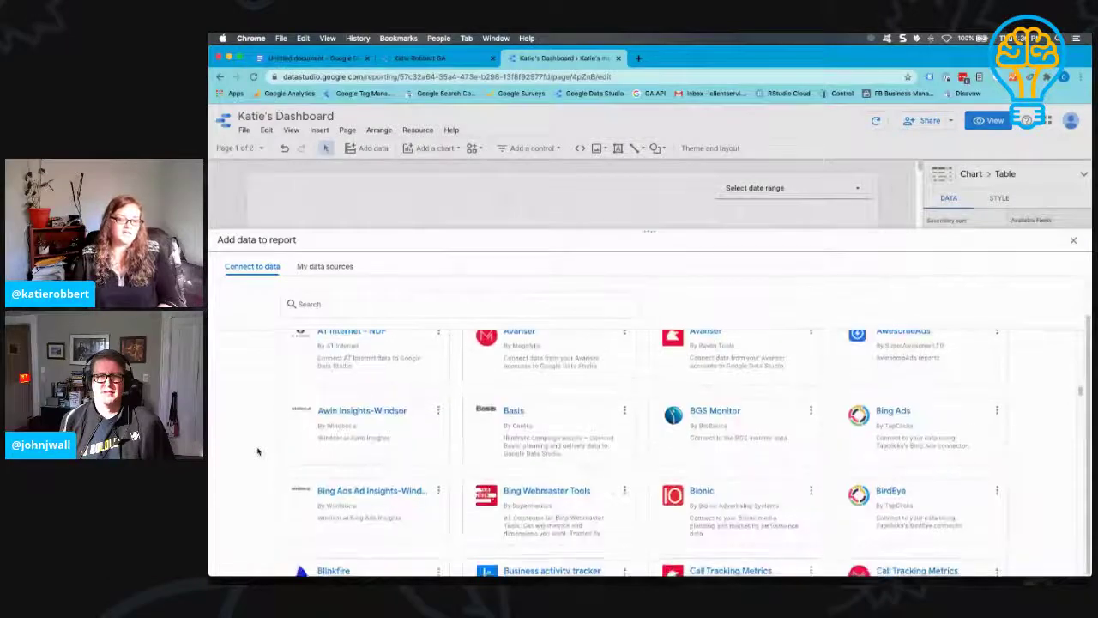
pyautogui.scroll(-1, 257, 452)
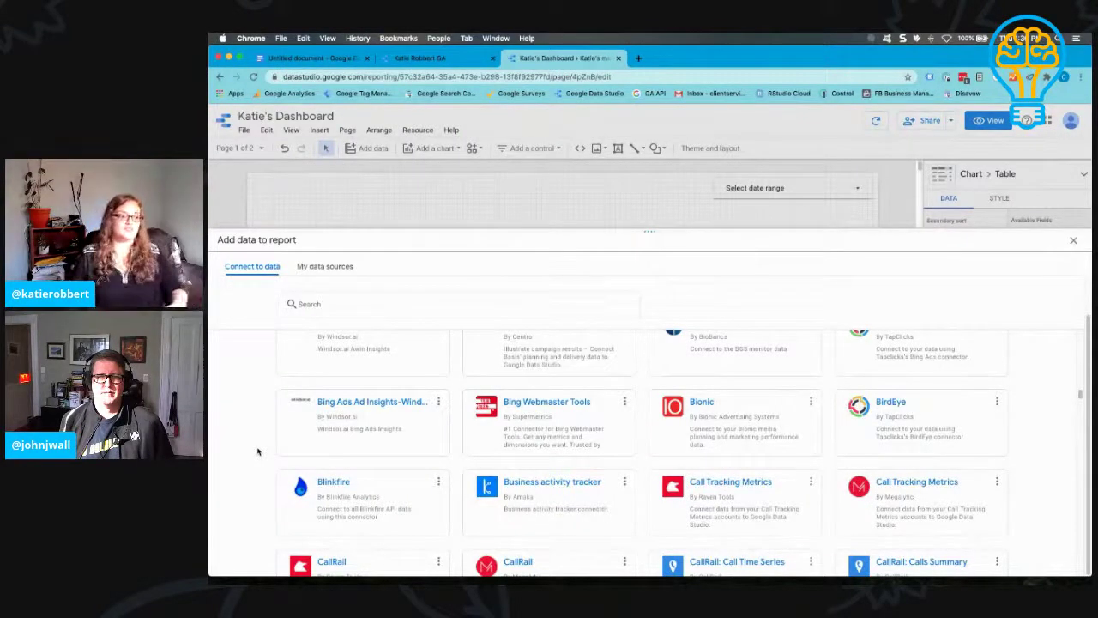
pyautogui.scroll(-5, 259, 449)
pyautogui.scroll(-10, 261, 448)
pyautogui.scroll(-5, 260, 449)
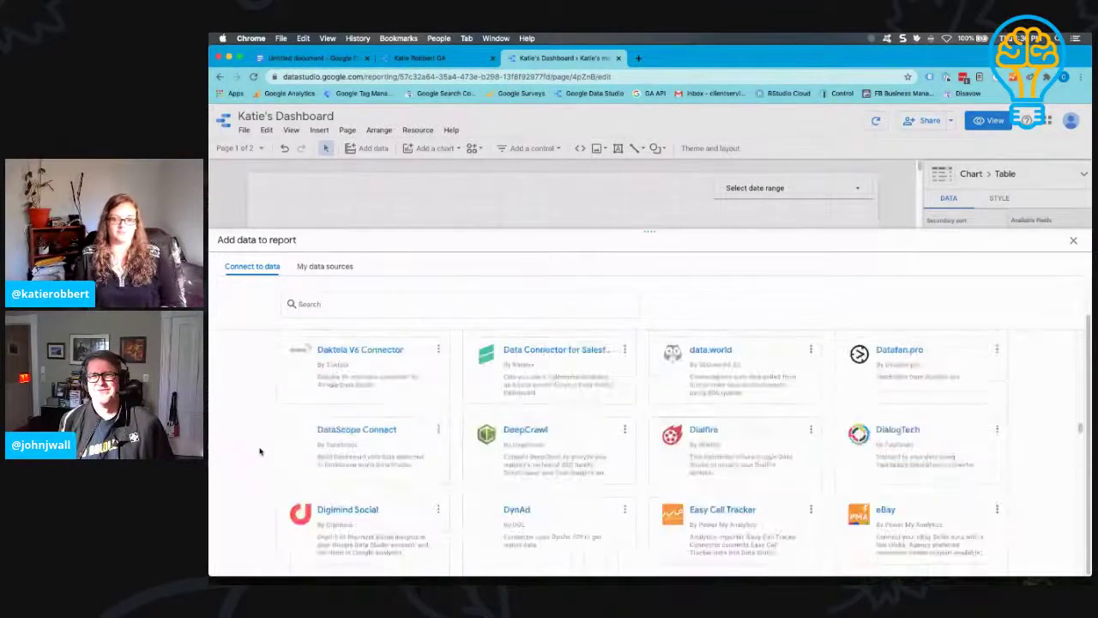
pyautogui.scroll(-10, 1000, 437)
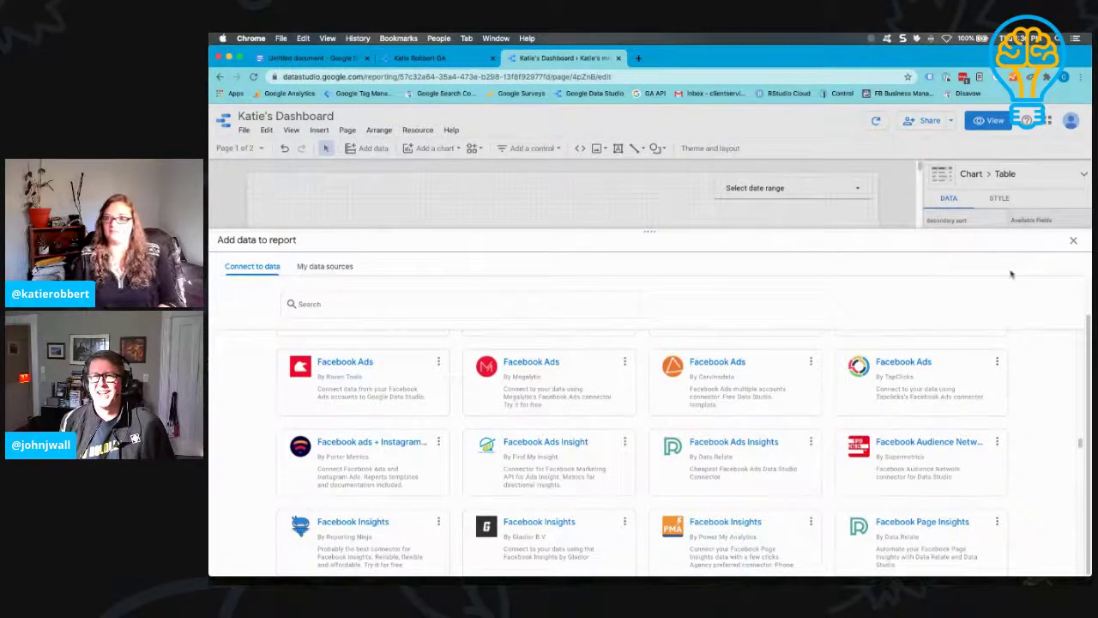
pyautogui.click(1074, 240)
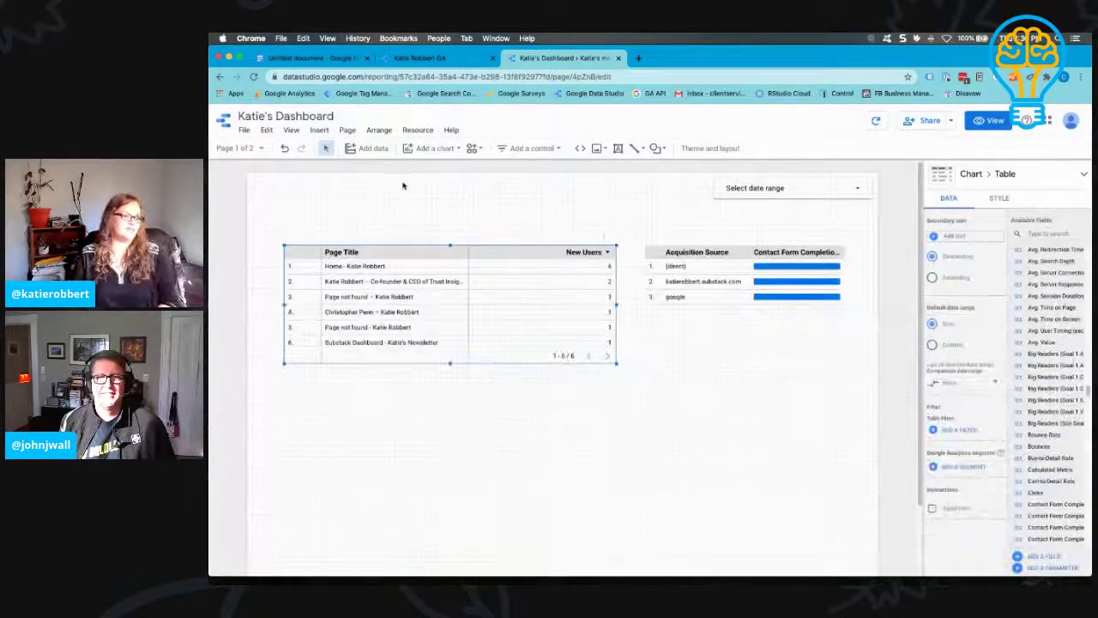